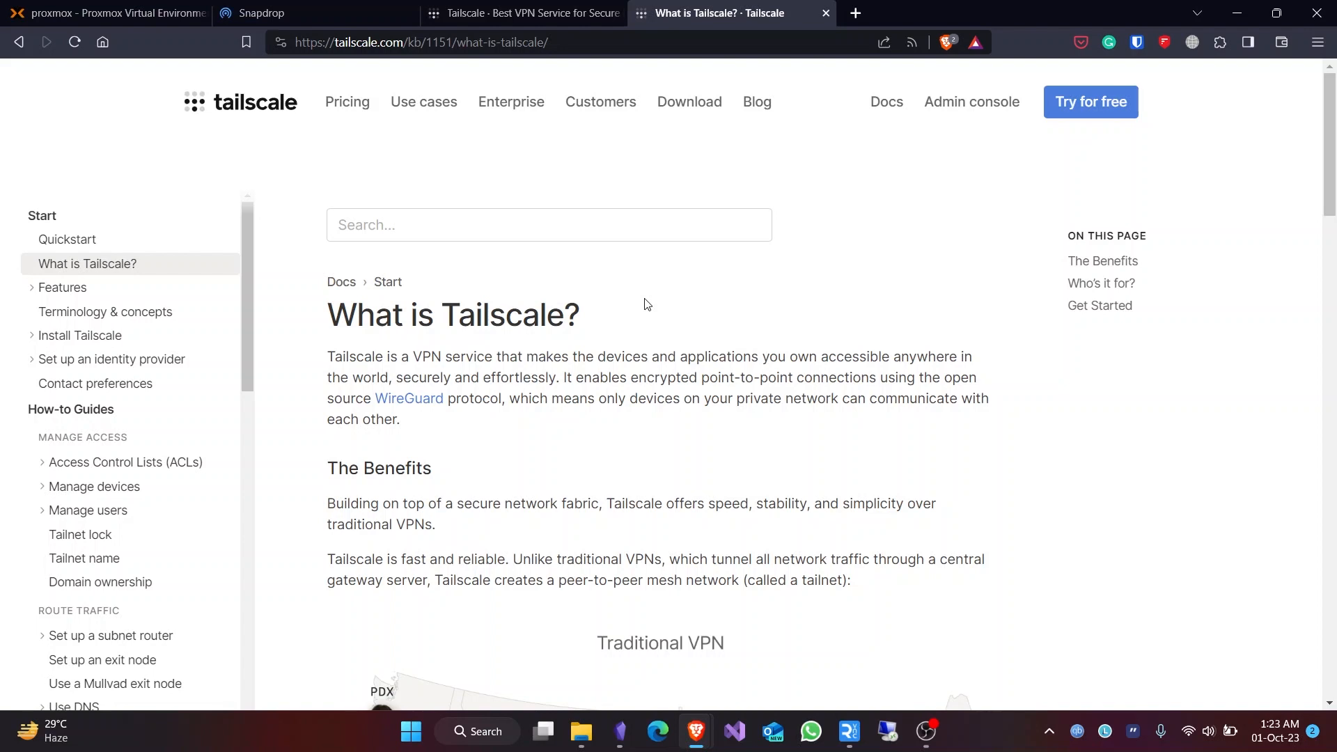
- Scroll through the 'What is Tailscale?' article, then switch to the Proxmox tab in Brave
{"action": "scroll", "coordinate": [647, 304], "scroll_direction": "down", "scroll_amount": 5}
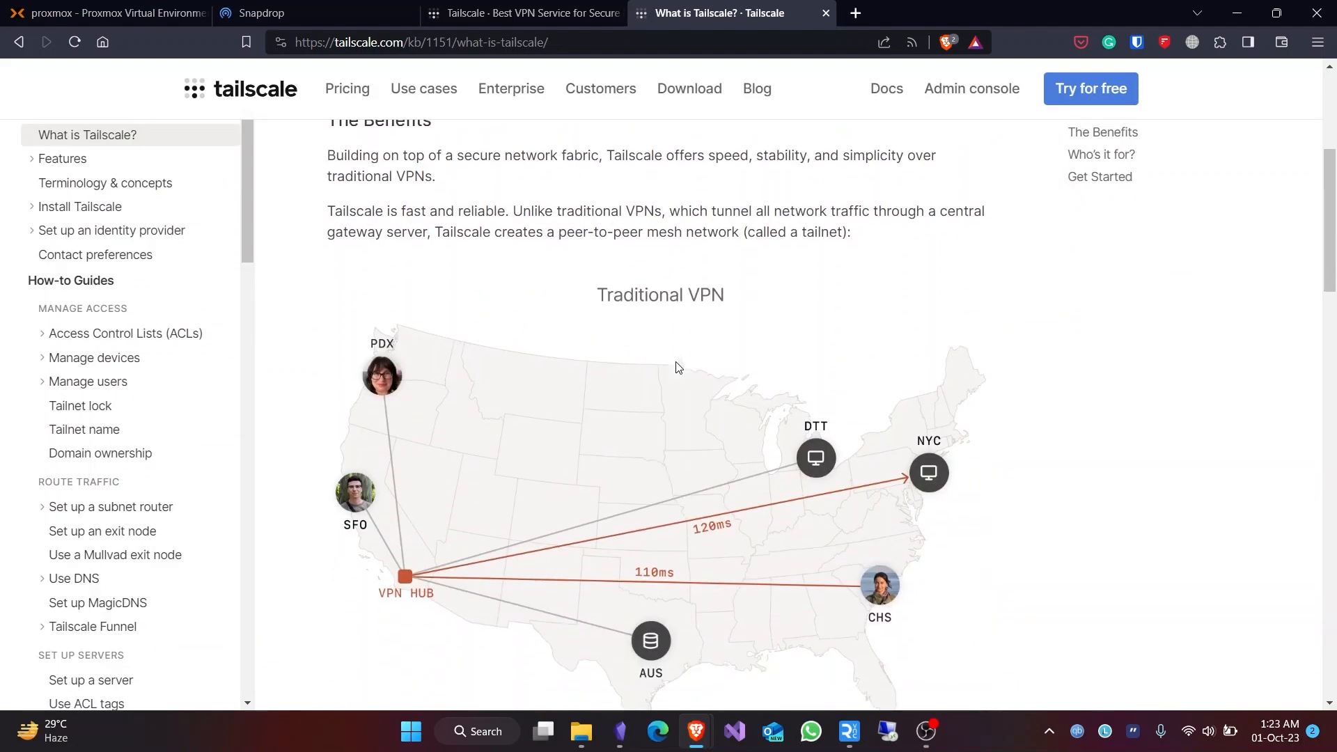
{"action": "scroll", "coordinate": [679, 368], "scroll_direction": "down", "scroll_amount": 1}
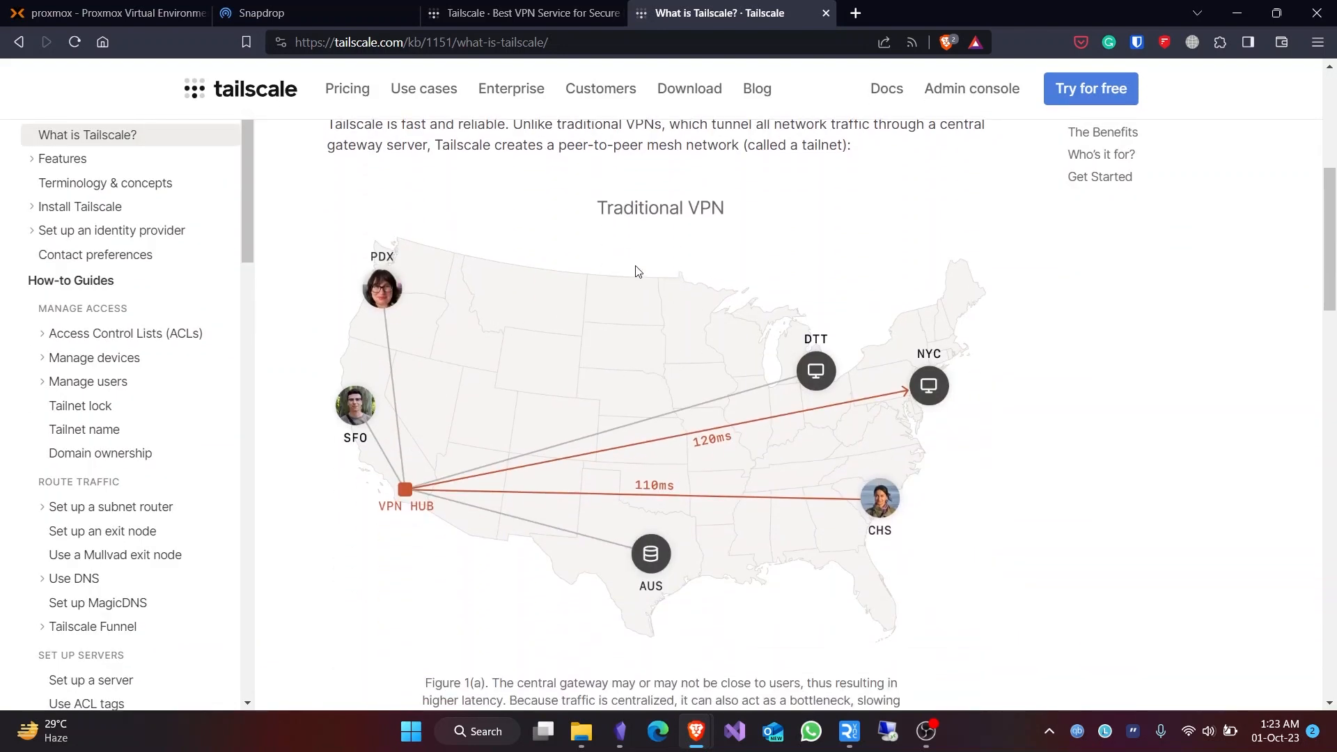
{"action": "scroll", "coordinate": [648, 276], "scroll_direction": "down", "scroll_amount": 5}
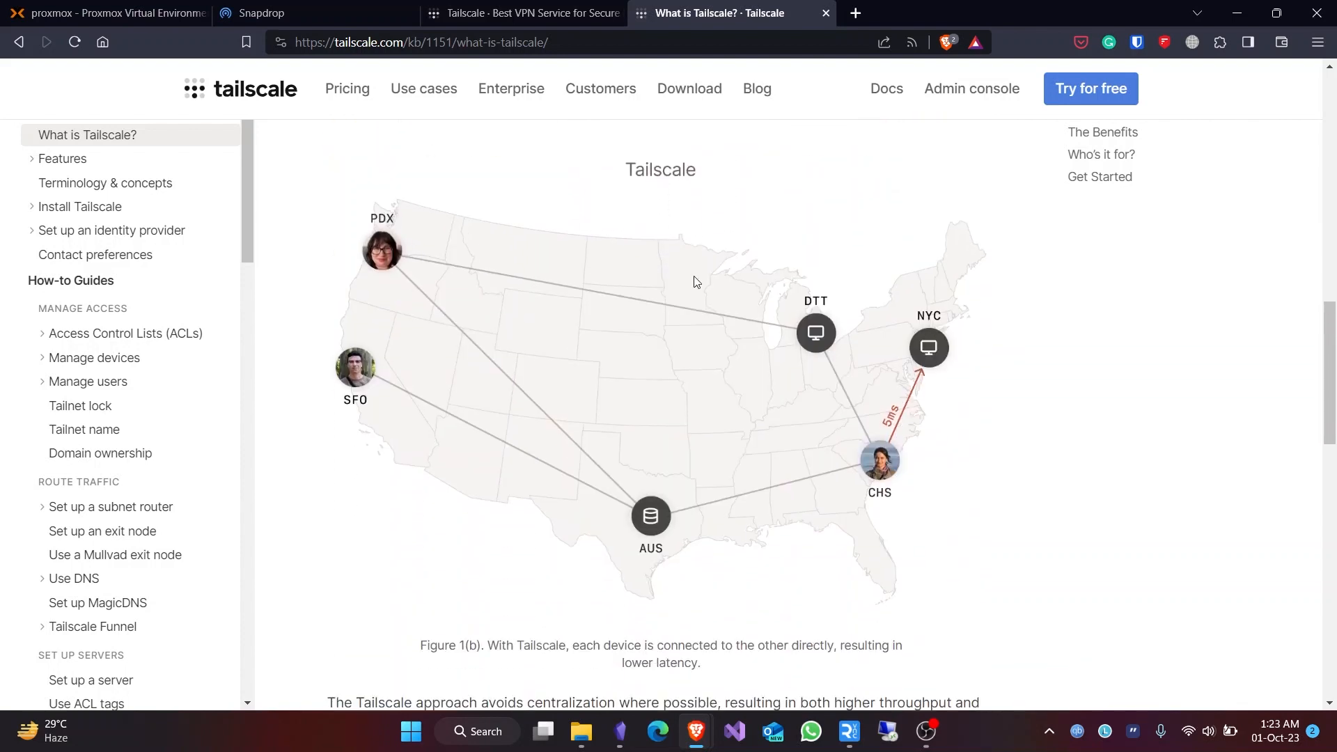
{"action": "left_click", "coordinate": [158, 6]}
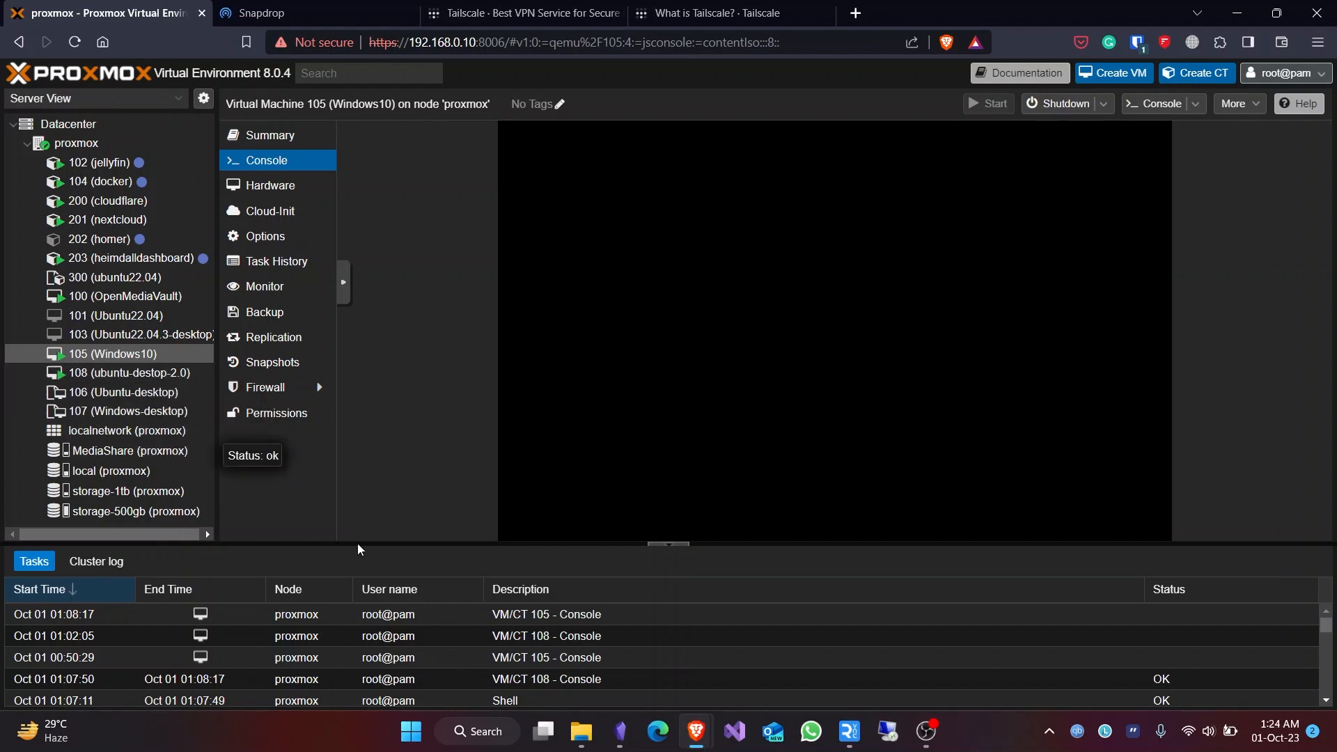
- Bring the QEMU (Windows10) noVNC console window forward from Brave's taskbar preview
{"action": "mouse_move", "coordinate": [693, 744]}
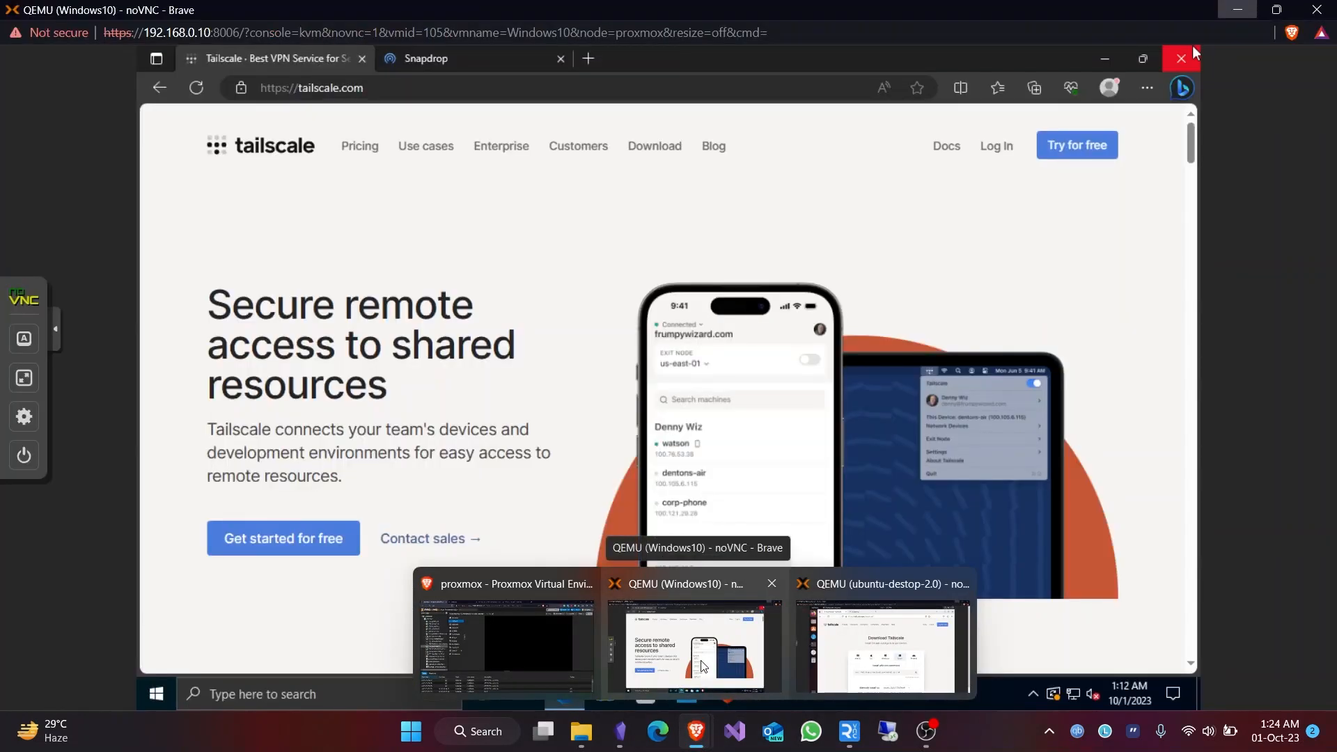
{"action": "mouse_move", "coordinate": [854, 646]}
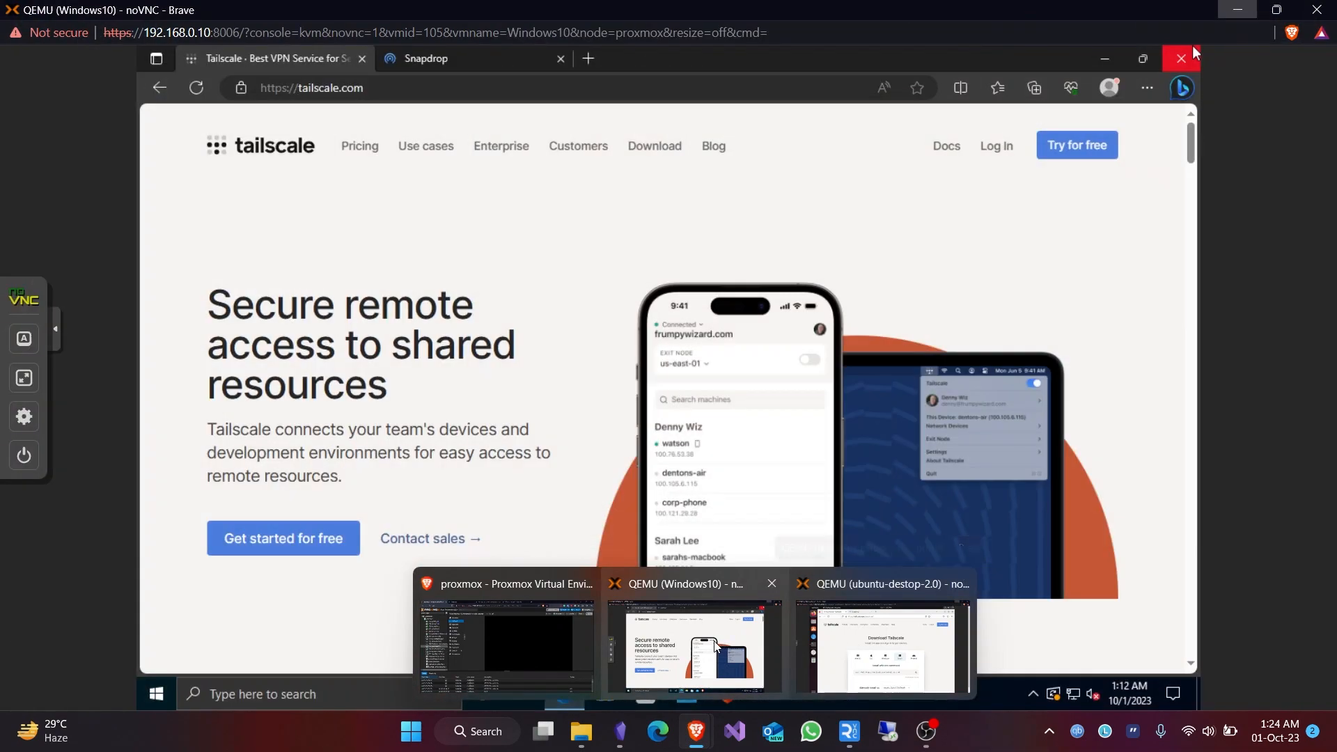
{"action": "left_click", "coordinate": [710, 641]}
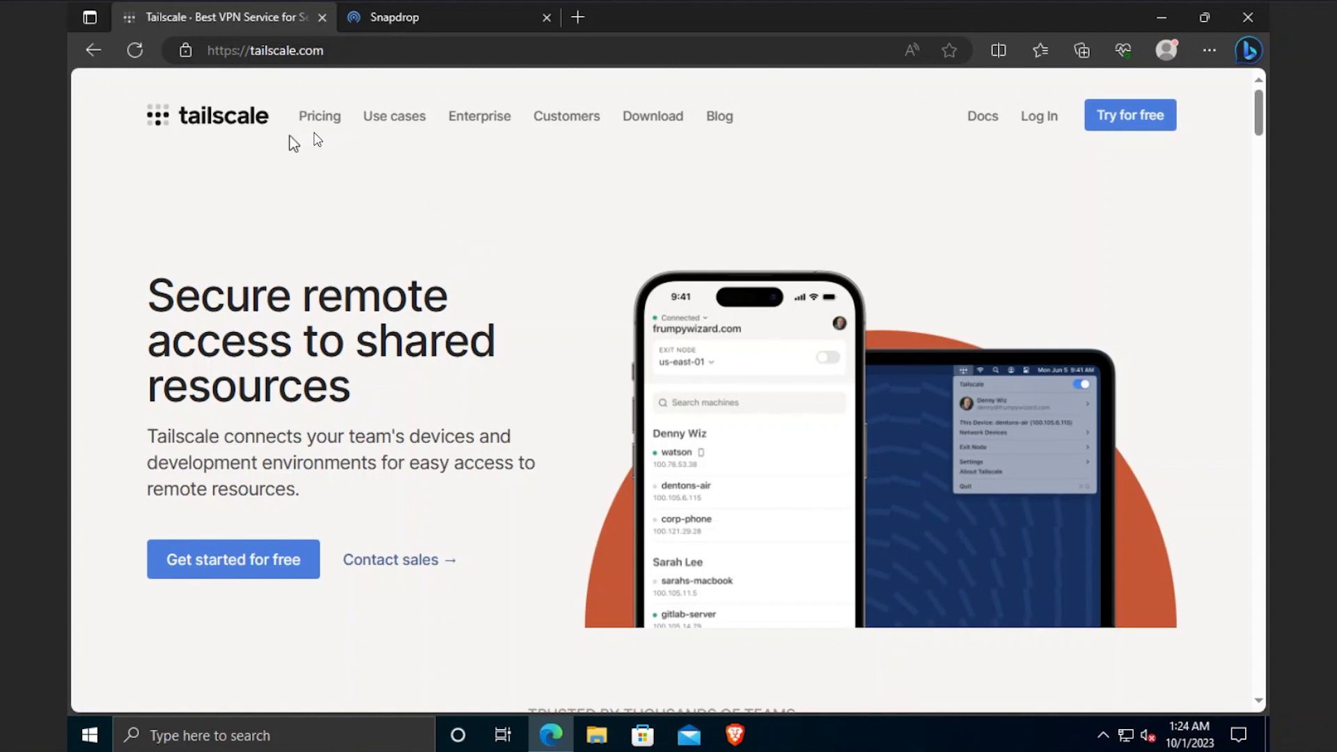
- Download tailscale-setup-1.50.0.exe from the Tailscale download page and run it
{"action": "left_click", "coordinate": [642, 123]}
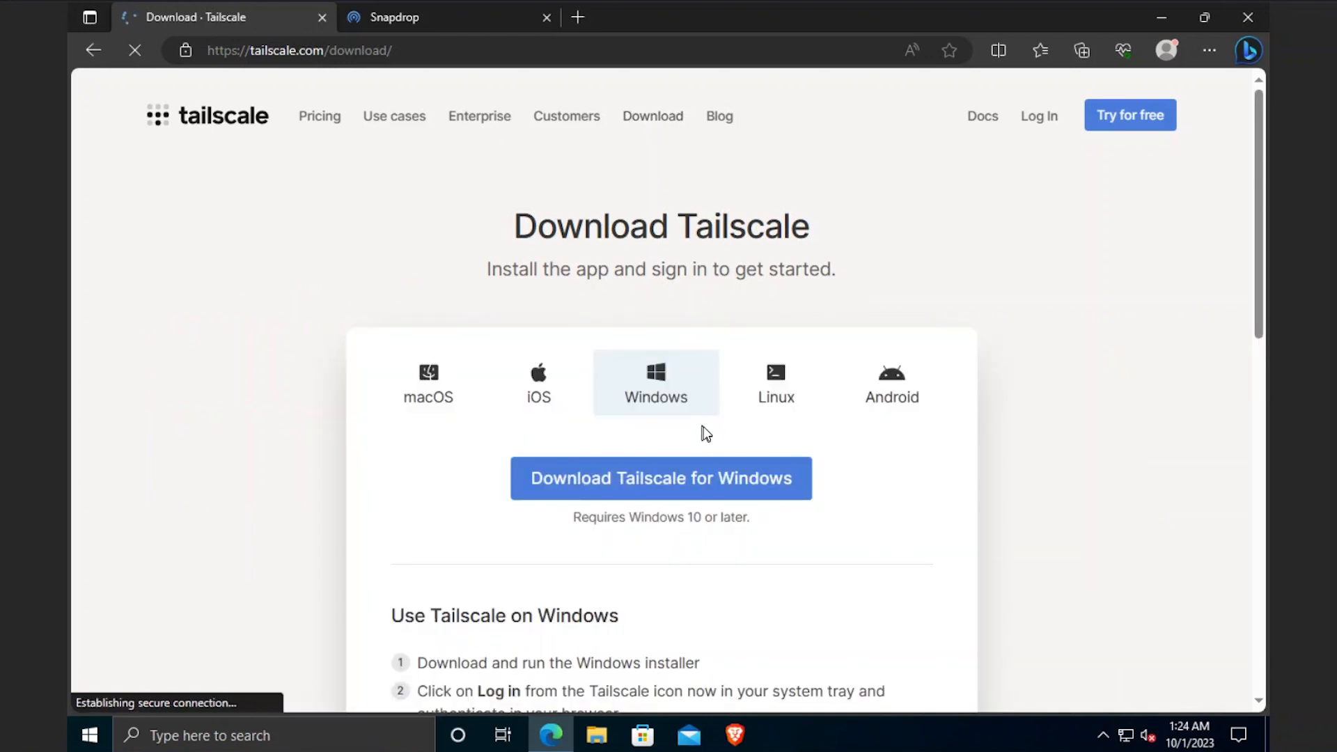
{"action": "left_click", "coordinate": [714, 482]}
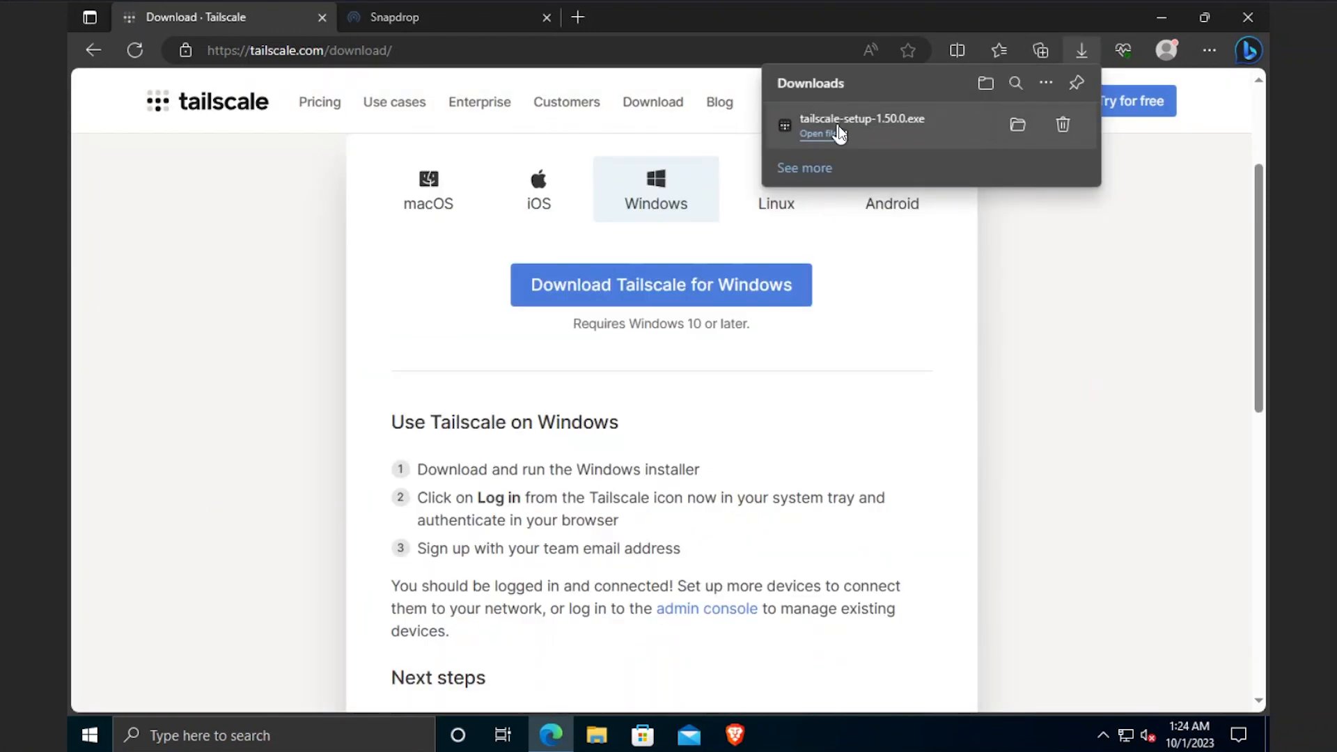
{"action": "left_click", "coordinate": [840, 132]}
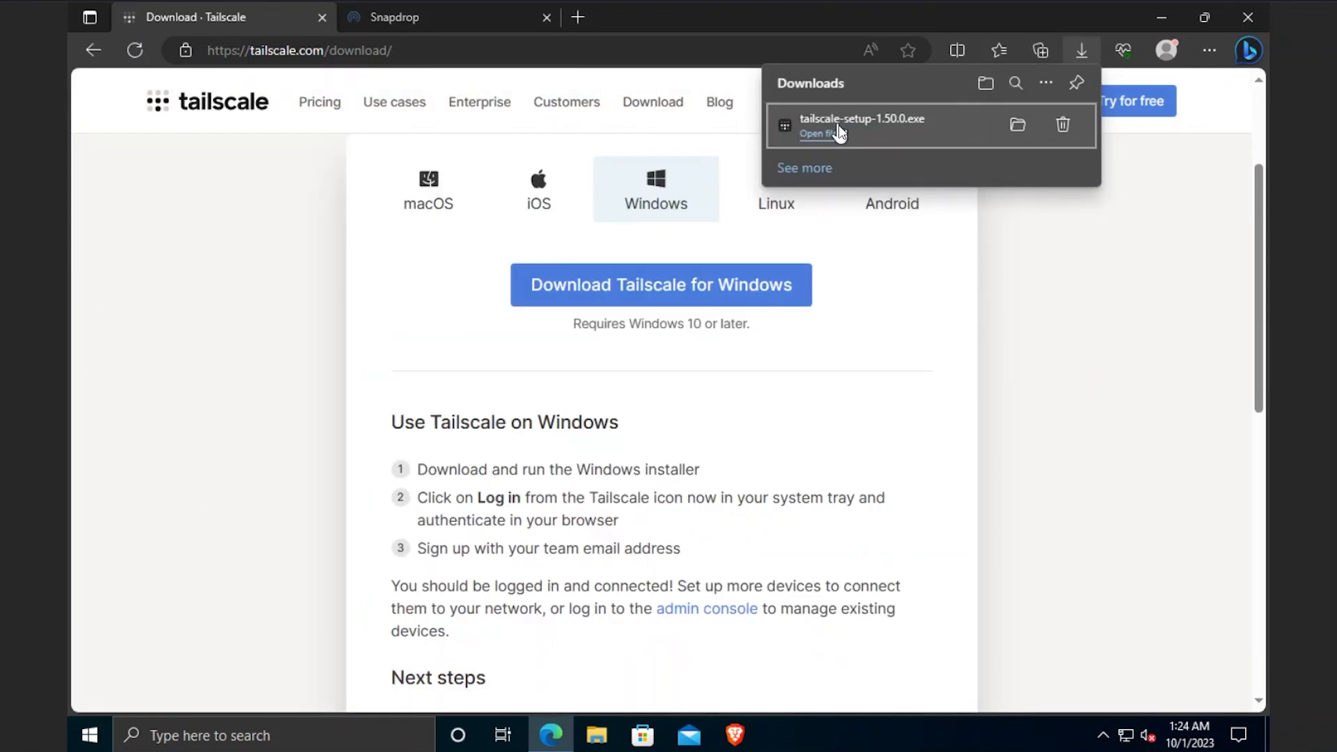
- Accept the license, install Tailscale with administrator approval, and close the finished installer
{"action": "left_click", "coordinate": [641, 447]}
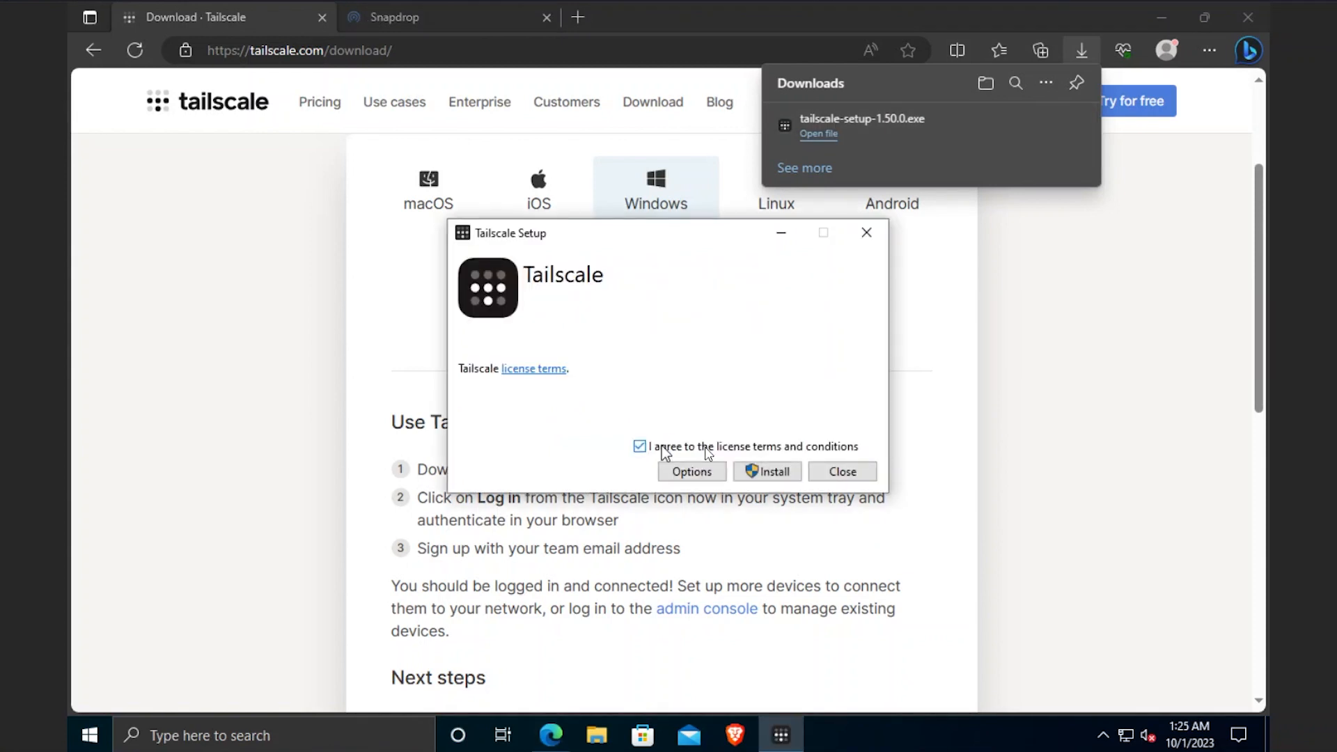
{"action": "left_click", "coordinate": [776, 473]}
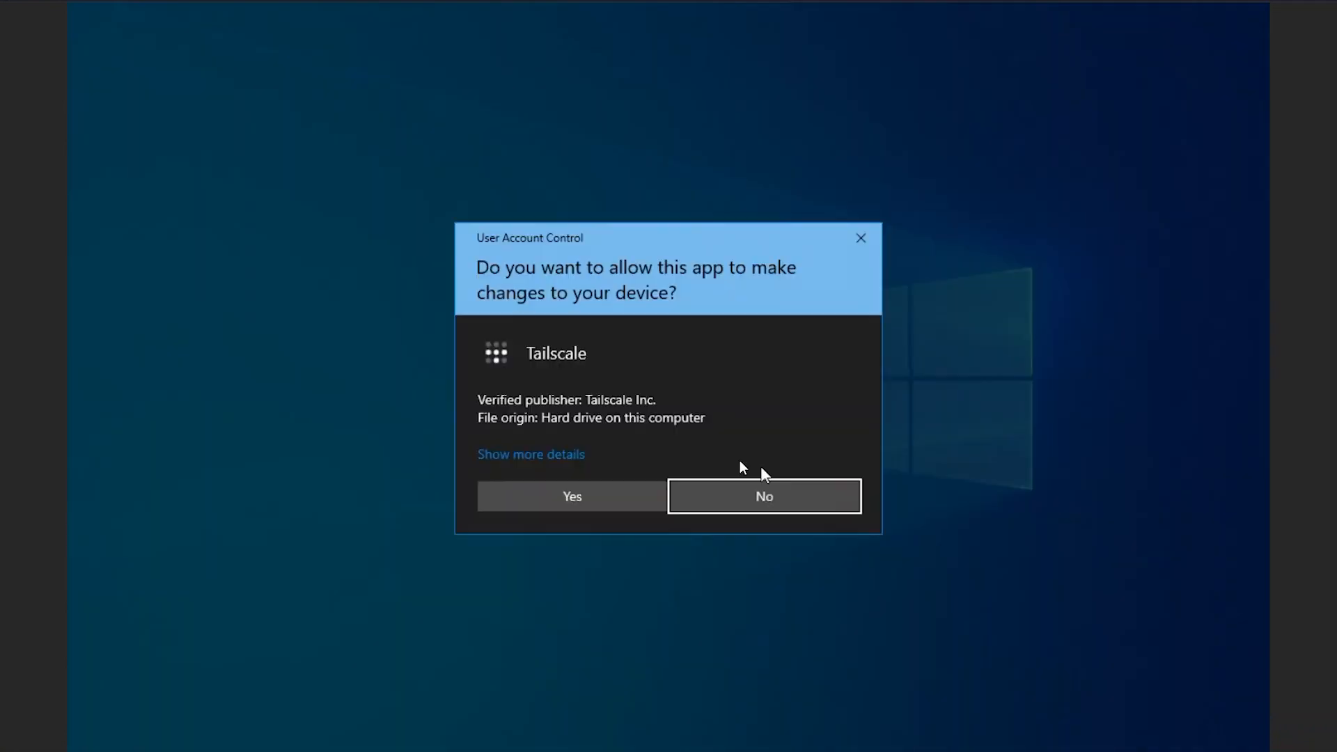
{"action": "left_click", "coordinate": [568, 496]}
{"action": "left_click", "coordinate": [1079, 202]}
{"action": "left_click", "coordinate": [781, 734]}
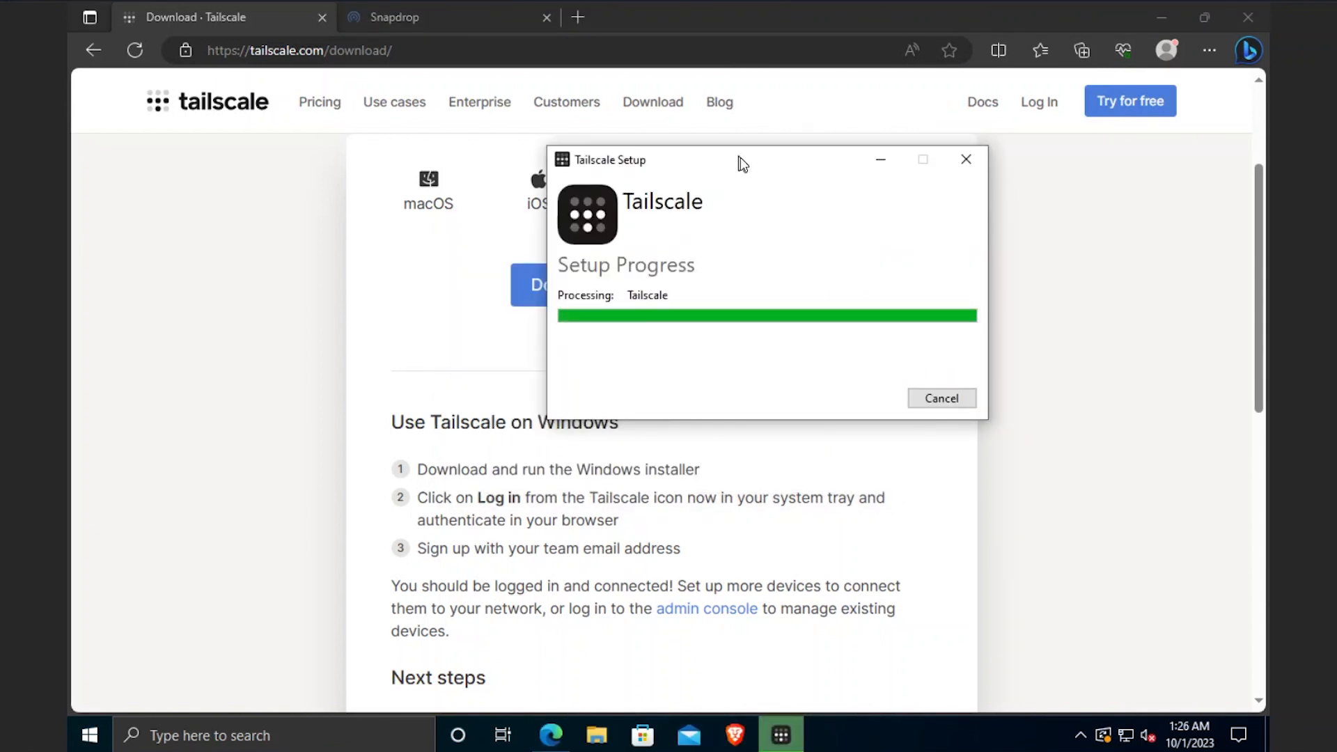
{"action": "left_click", "coordinate": [942, 400]}
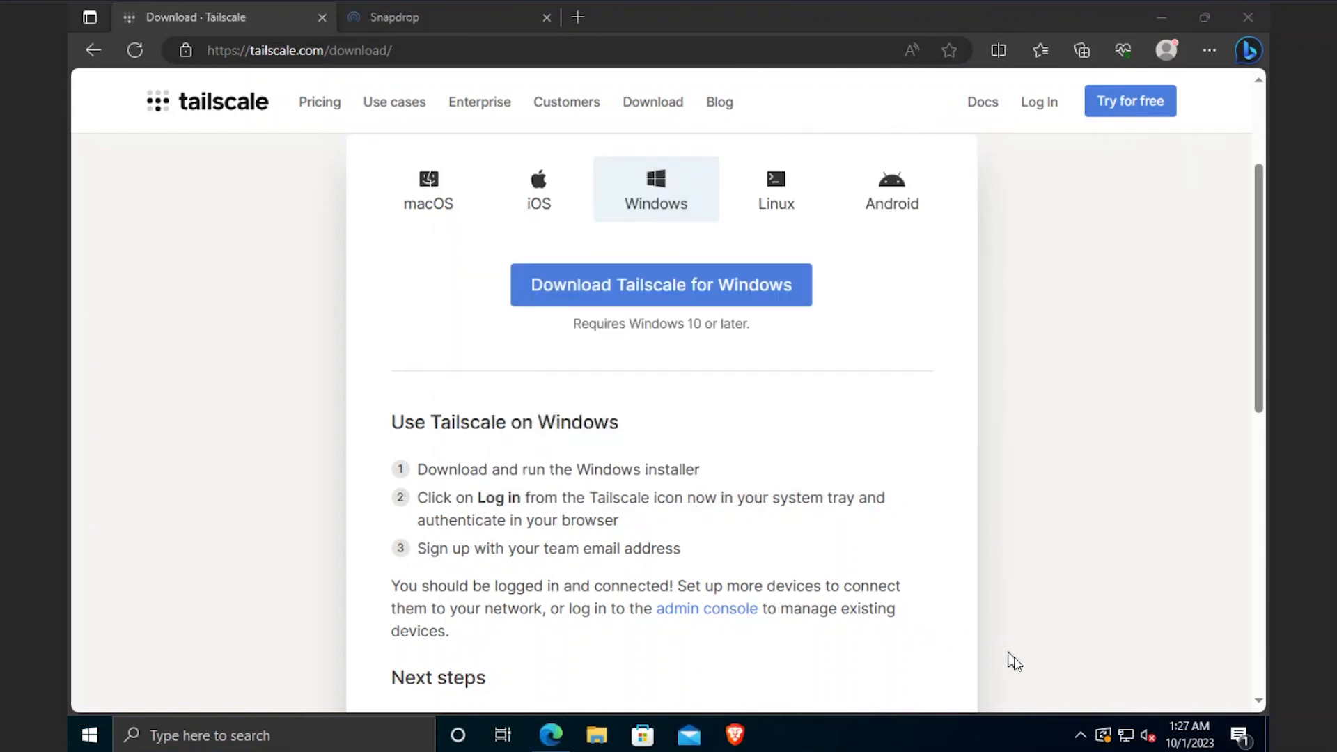
- Log desktop-kntvf19 into Tailscale from the tray menu using the Google account
{"action": "left_click", "coordinate": [1081, 734]}
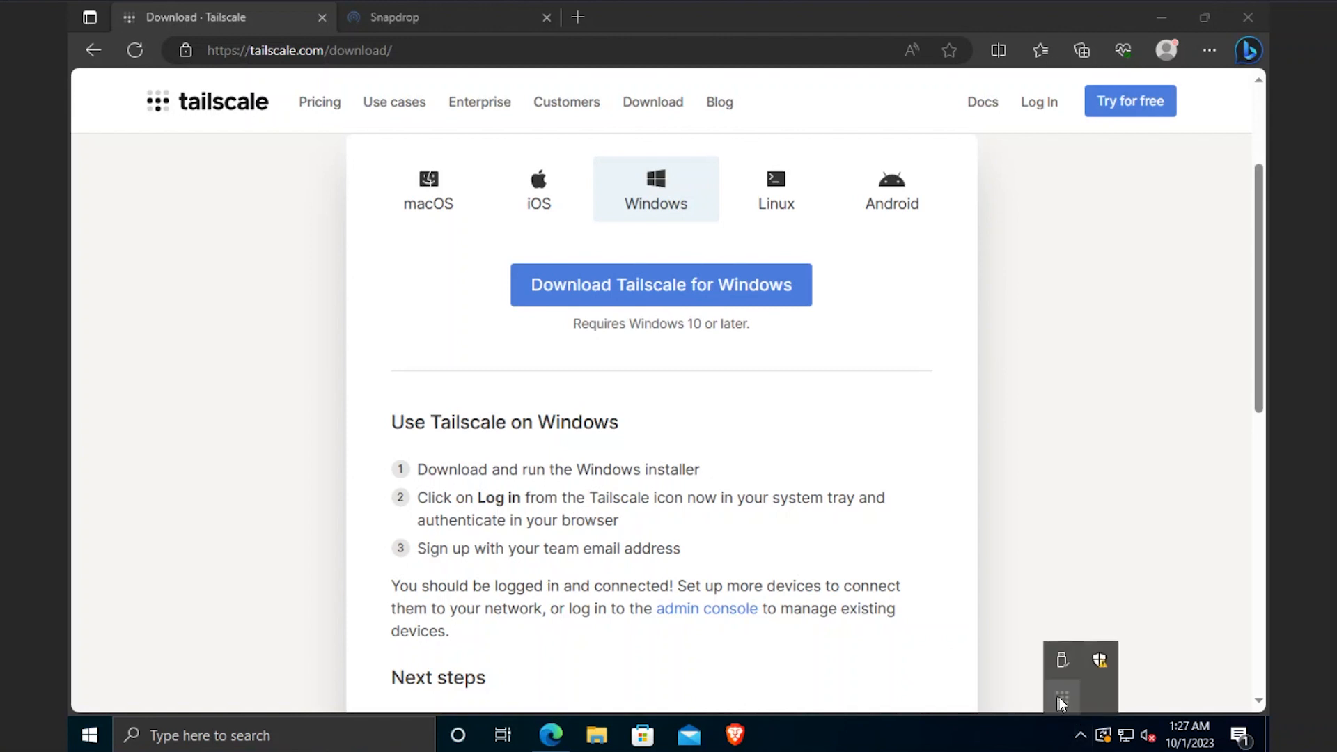
{"action": "right_click", "coordinate": [1059, 698]}
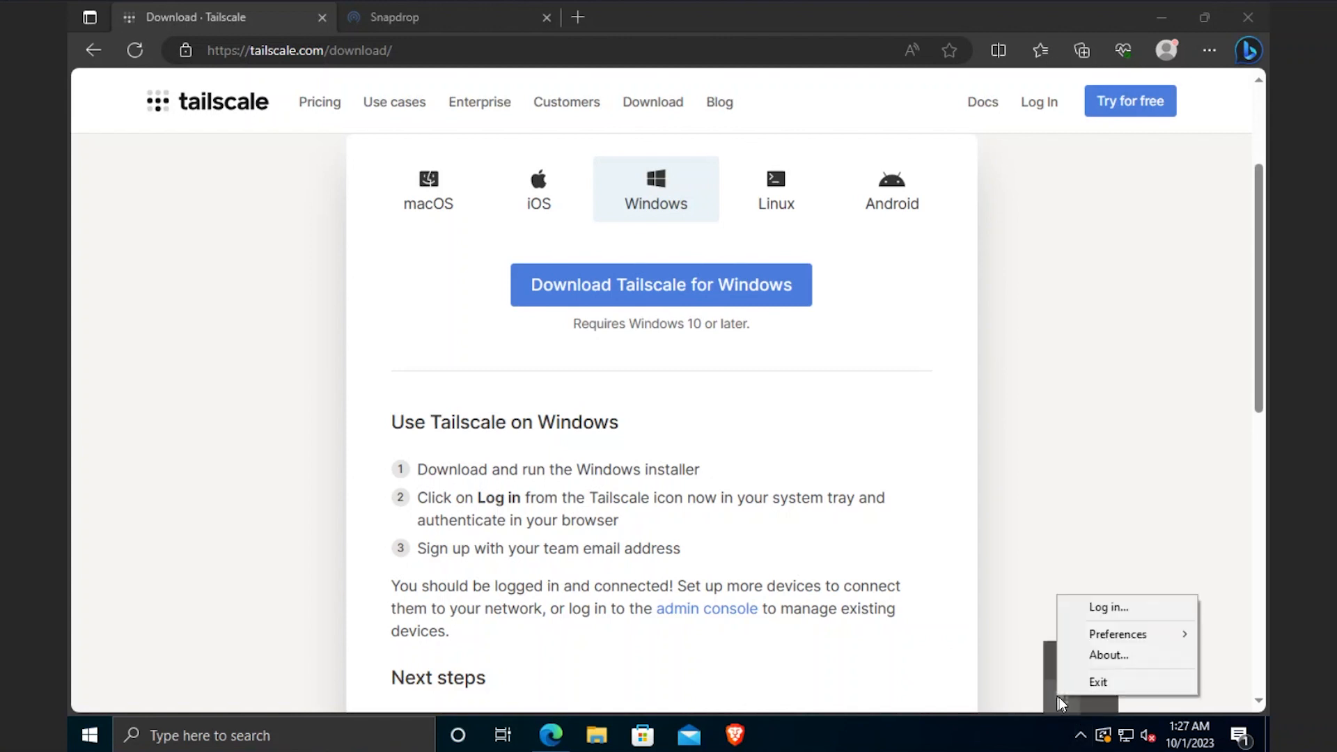
{"action": "left_click", "coordinate": [1108, 613]}
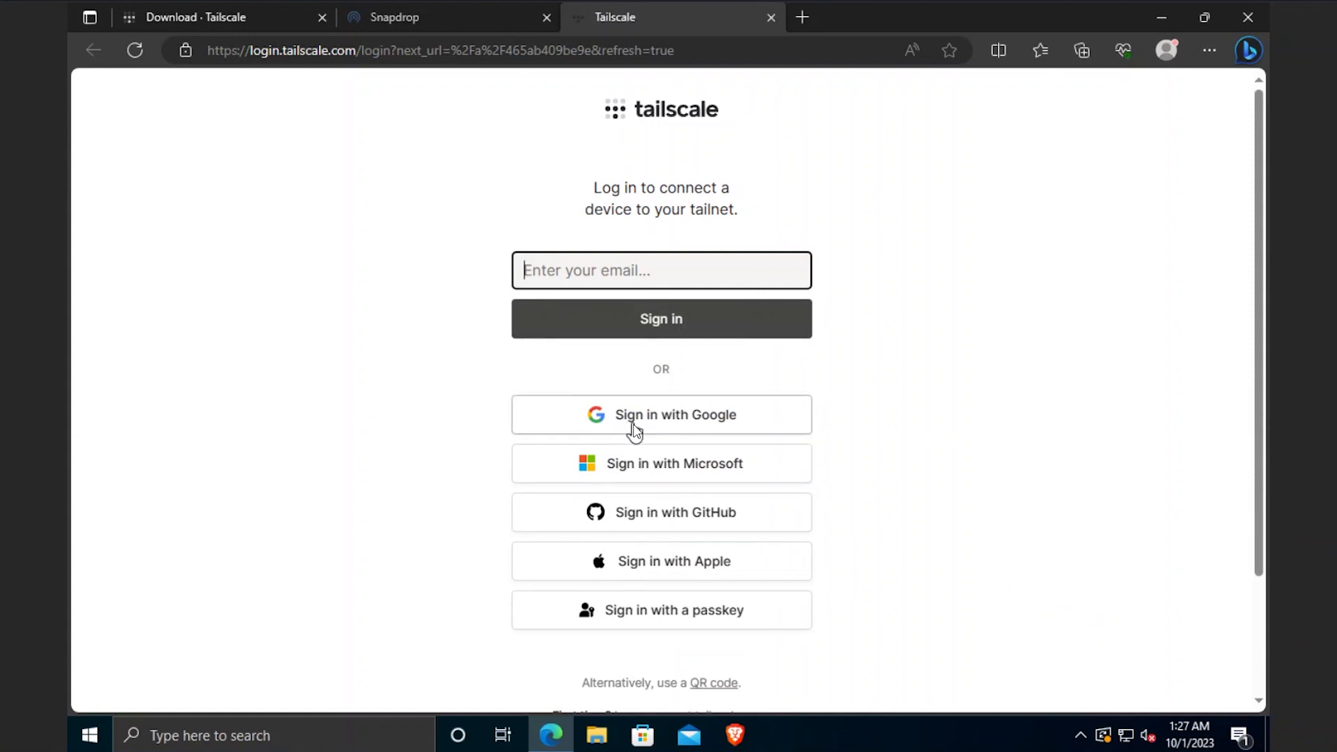
{"action": "left_click", "coordinate": [634, 426]}
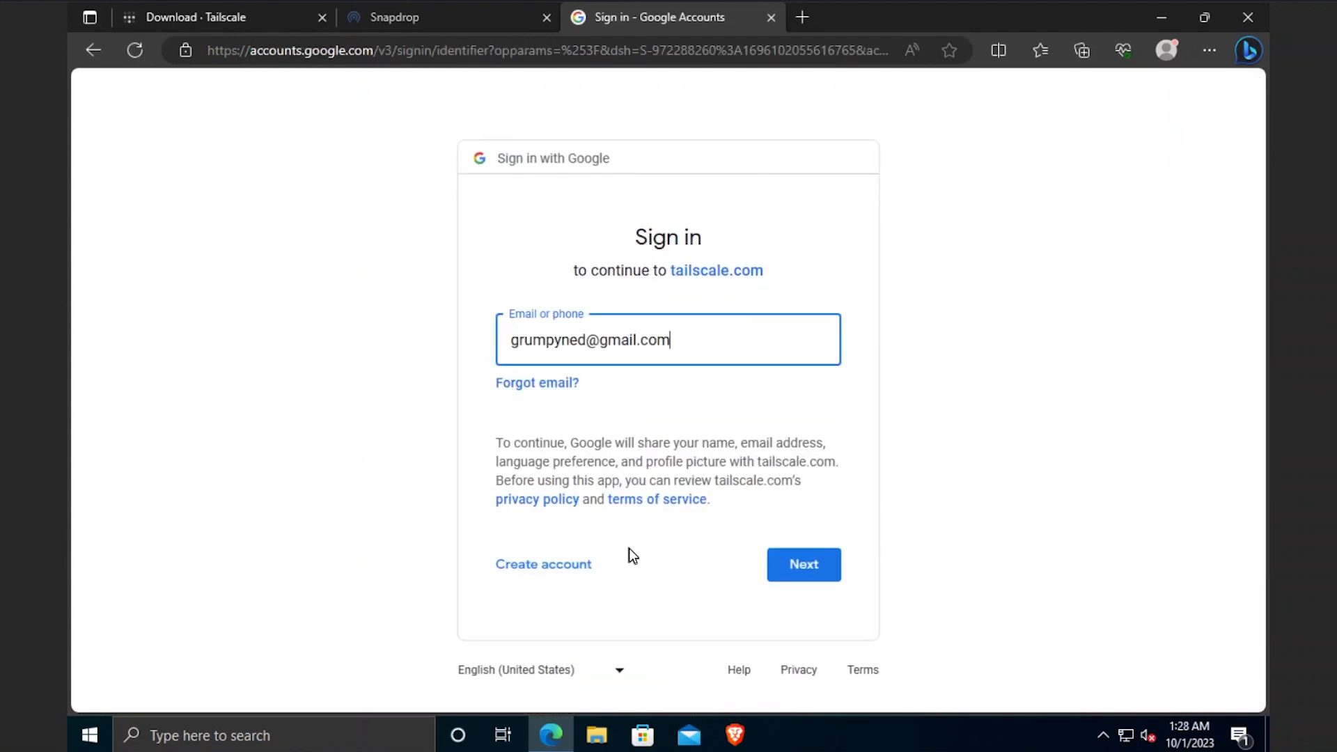
{"action": "key", "text": "Return"}
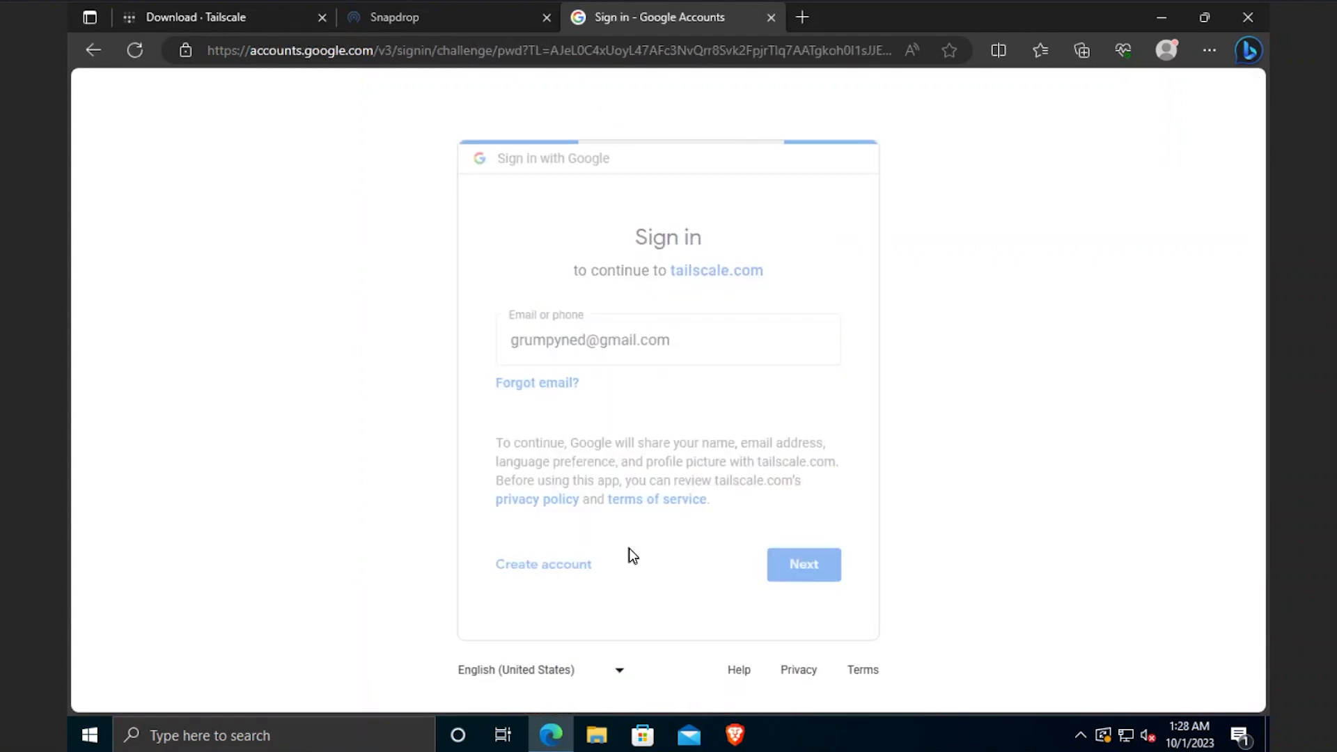
{"action": "key", "text": "Return"}
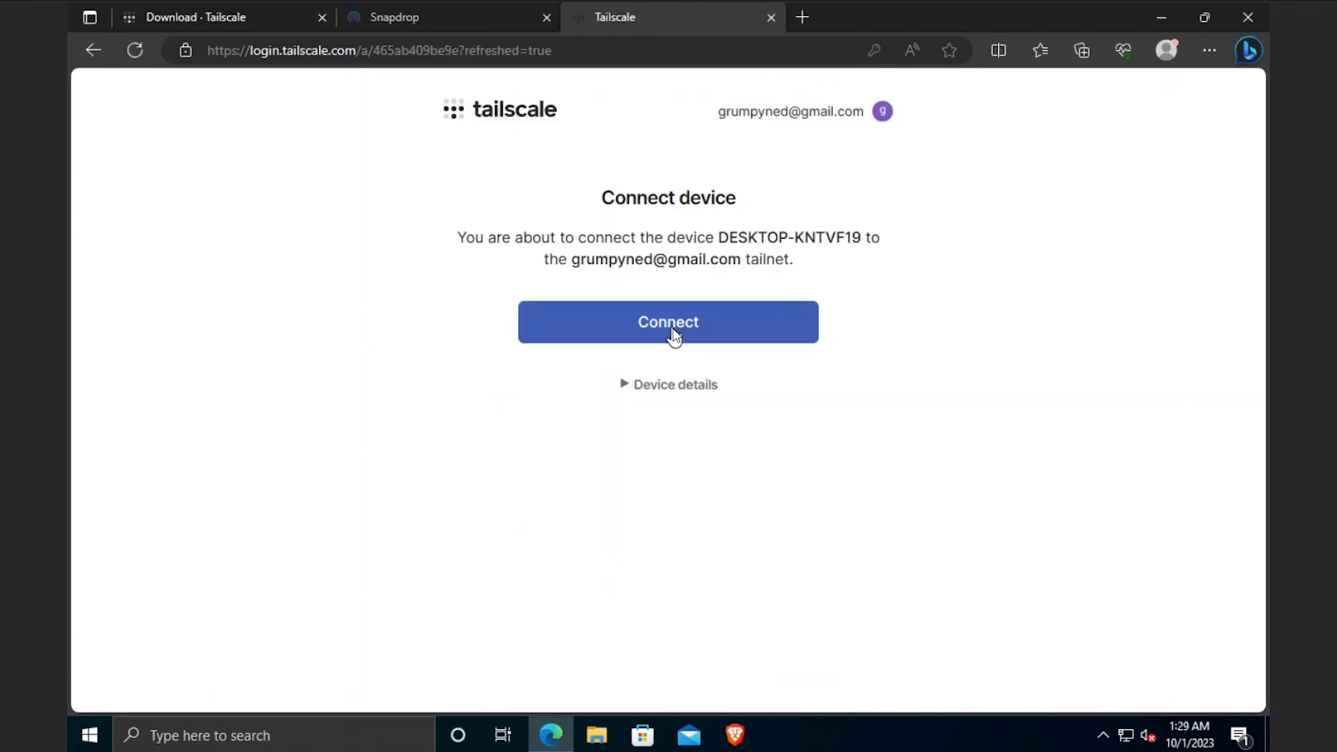
{"action": "left_click", "coordinate": [672, 337]}
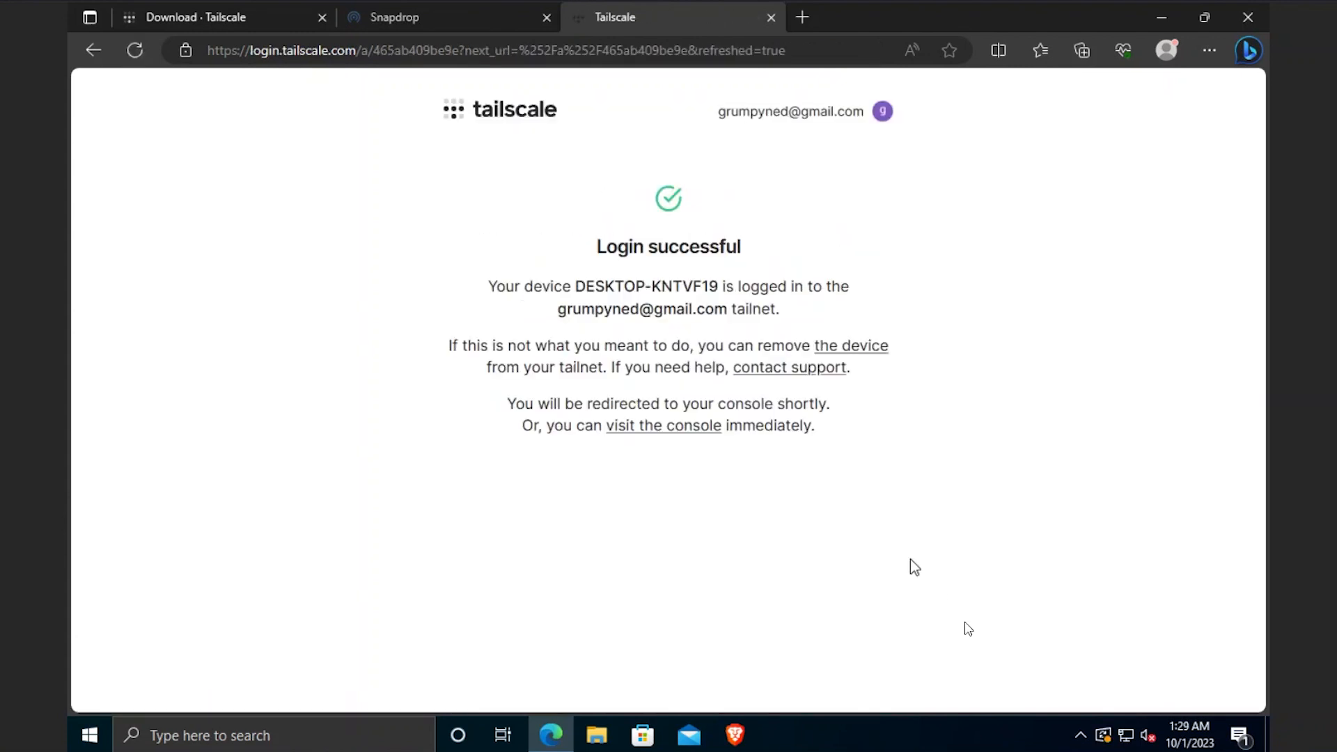
- Check in the tray menu that desktop-kntvf19 is connected as 100.96.174.60
{"action": "left_click", "coordinate": [1081, 734]}
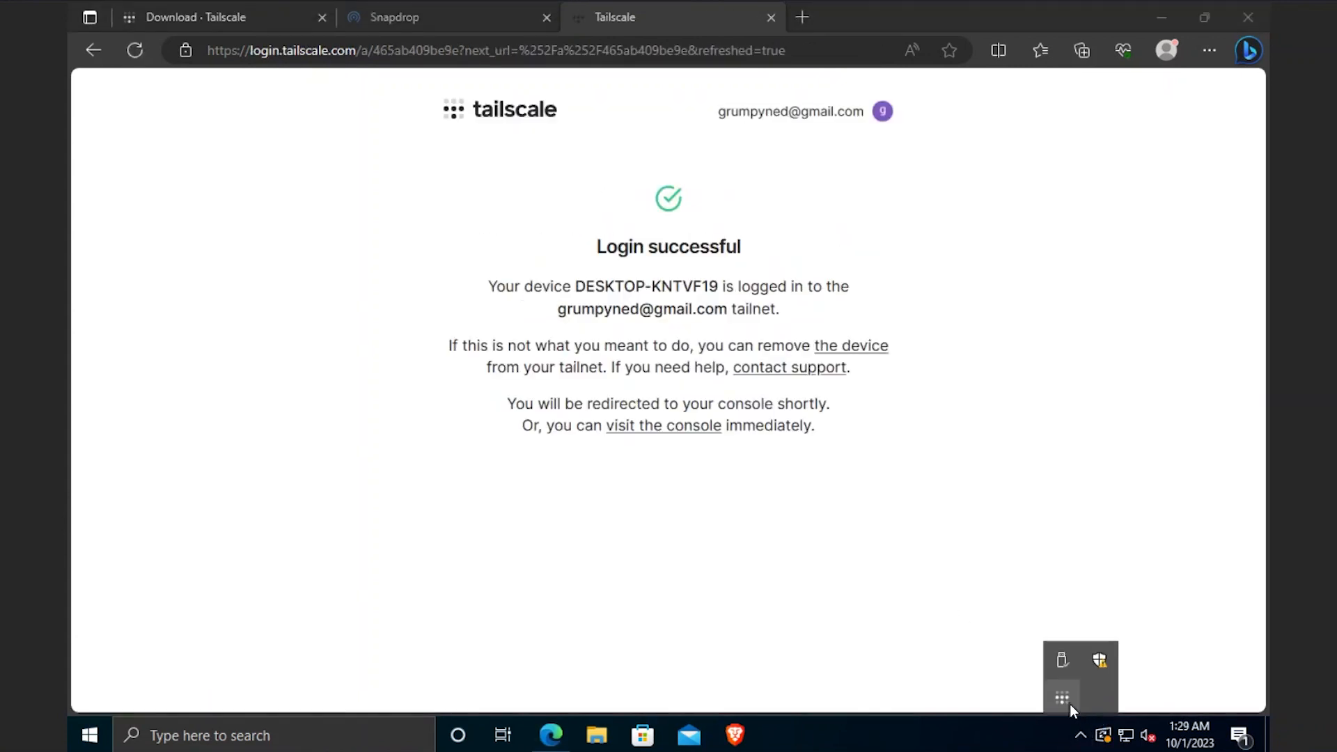
{"action": "left_click", "coordinate": [1063, 699]}
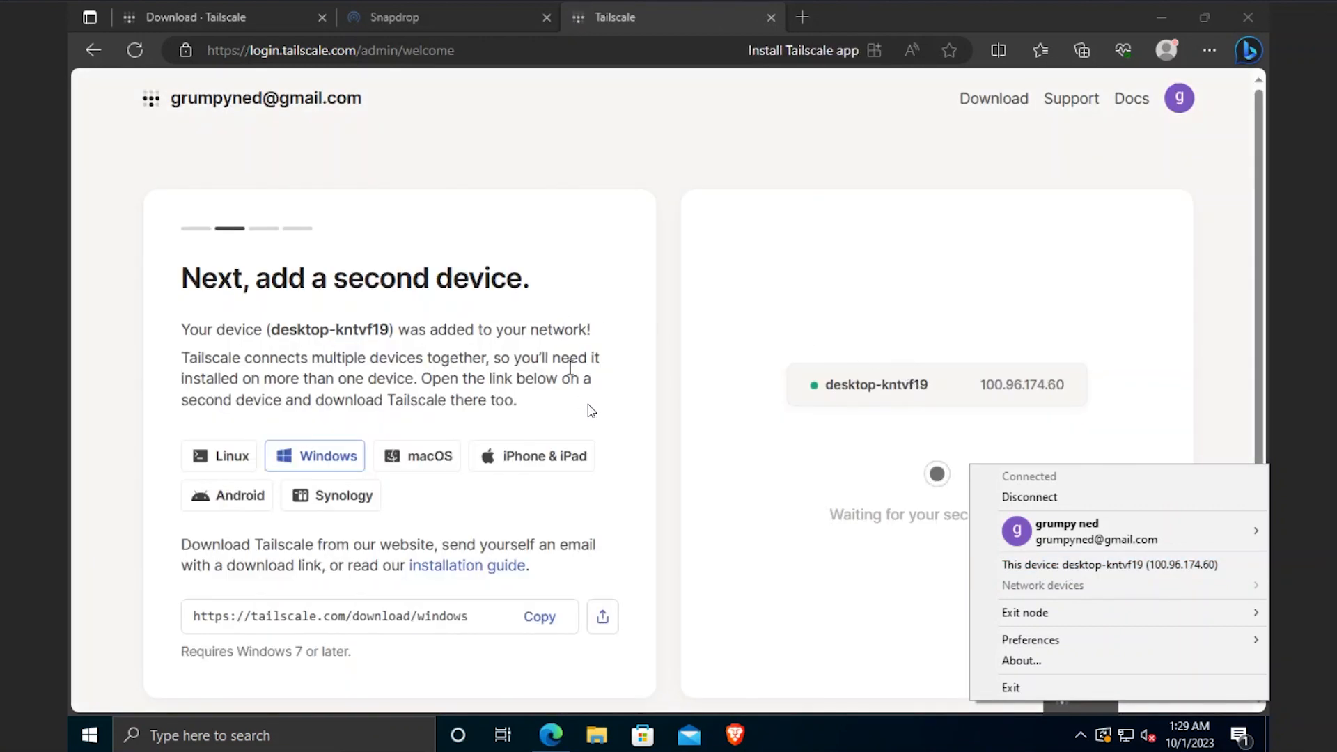
{"action": "left_click", "coordinate": [319, 301]}
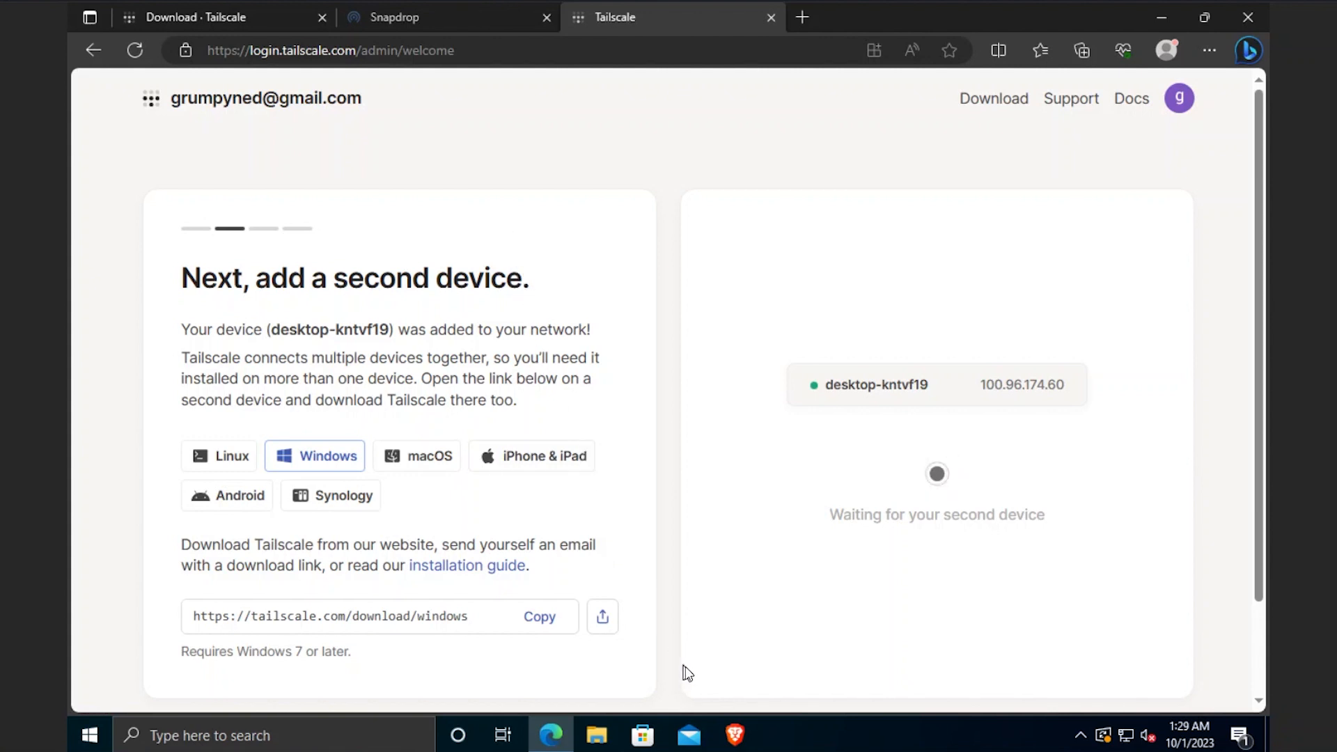
{"action": "mouse_move", "coordinate": [736, 742]}
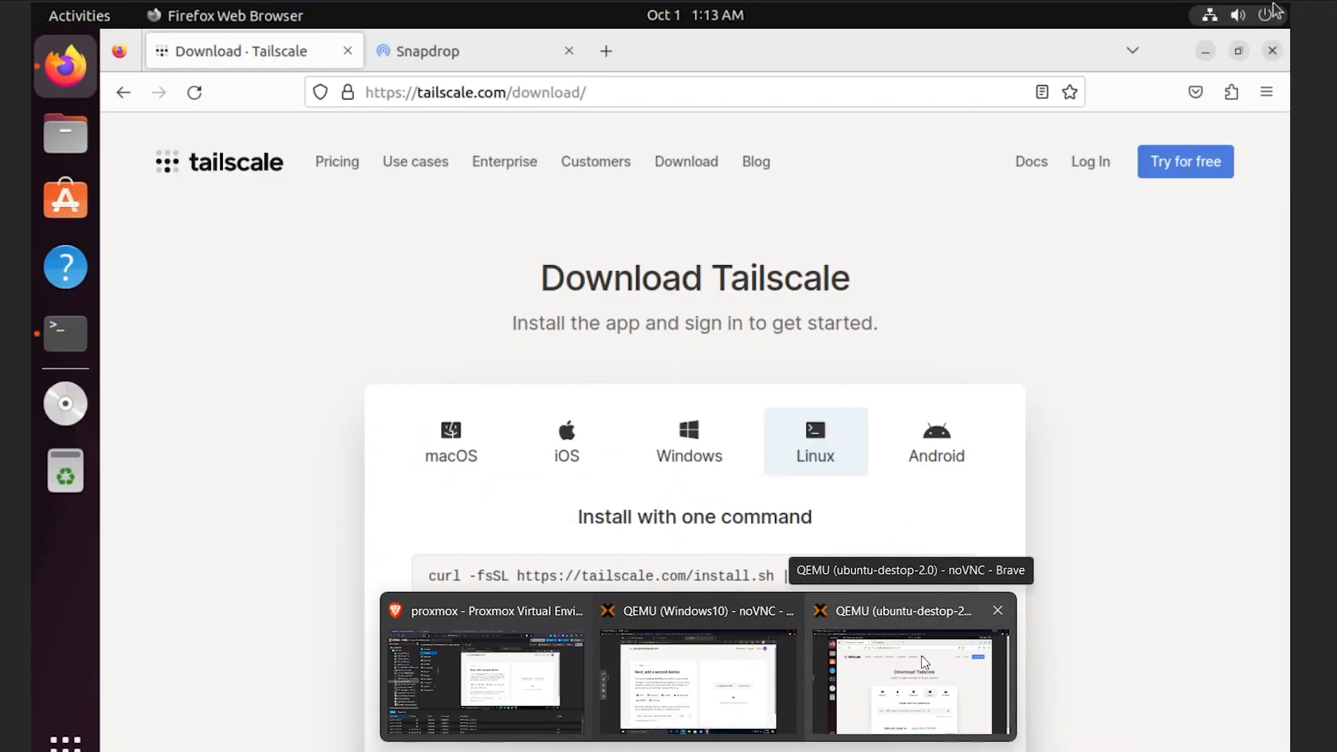
- On the Ubuntu VM, copy the curl one-line Linux install command and bring up Terminal
{"action": "left_click", "coordinate": [926, 665]}
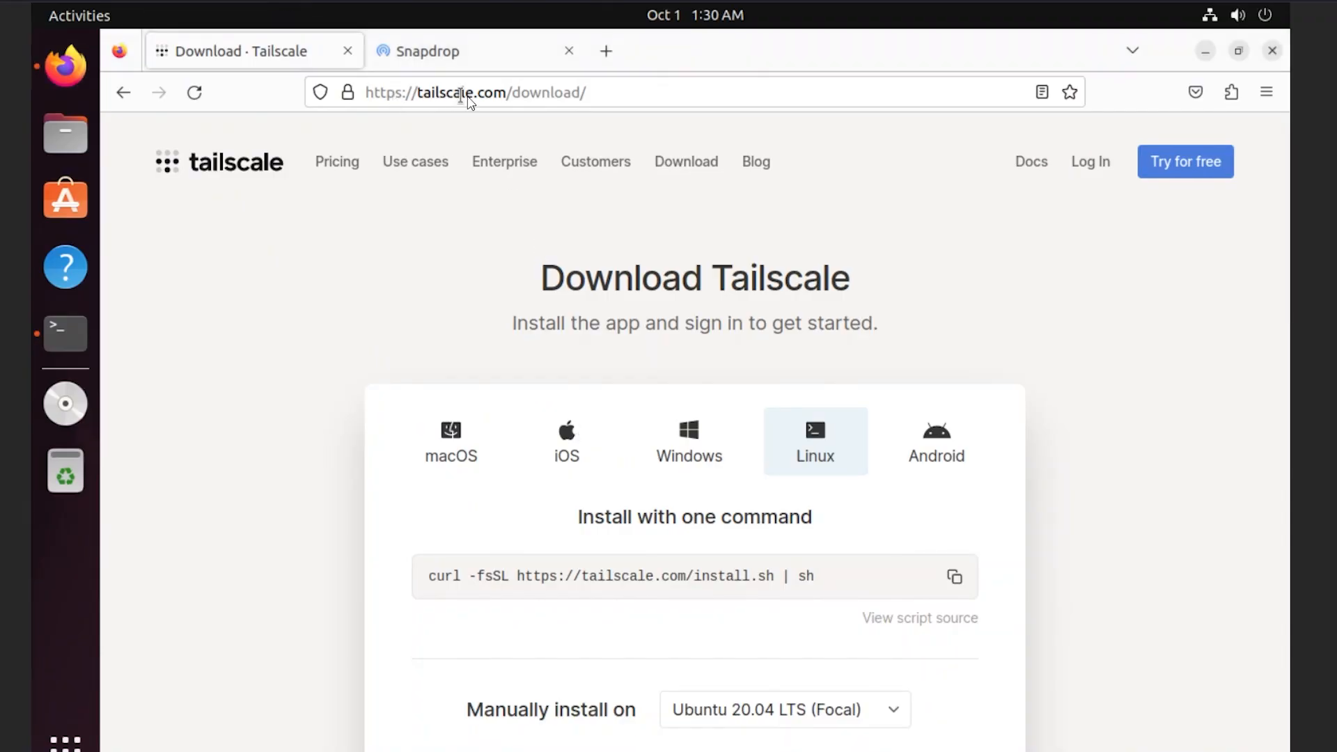
{"action": "scroll", "coordinate": [777, 501], "scroll_direction": "down", "scroll_amount": 3}
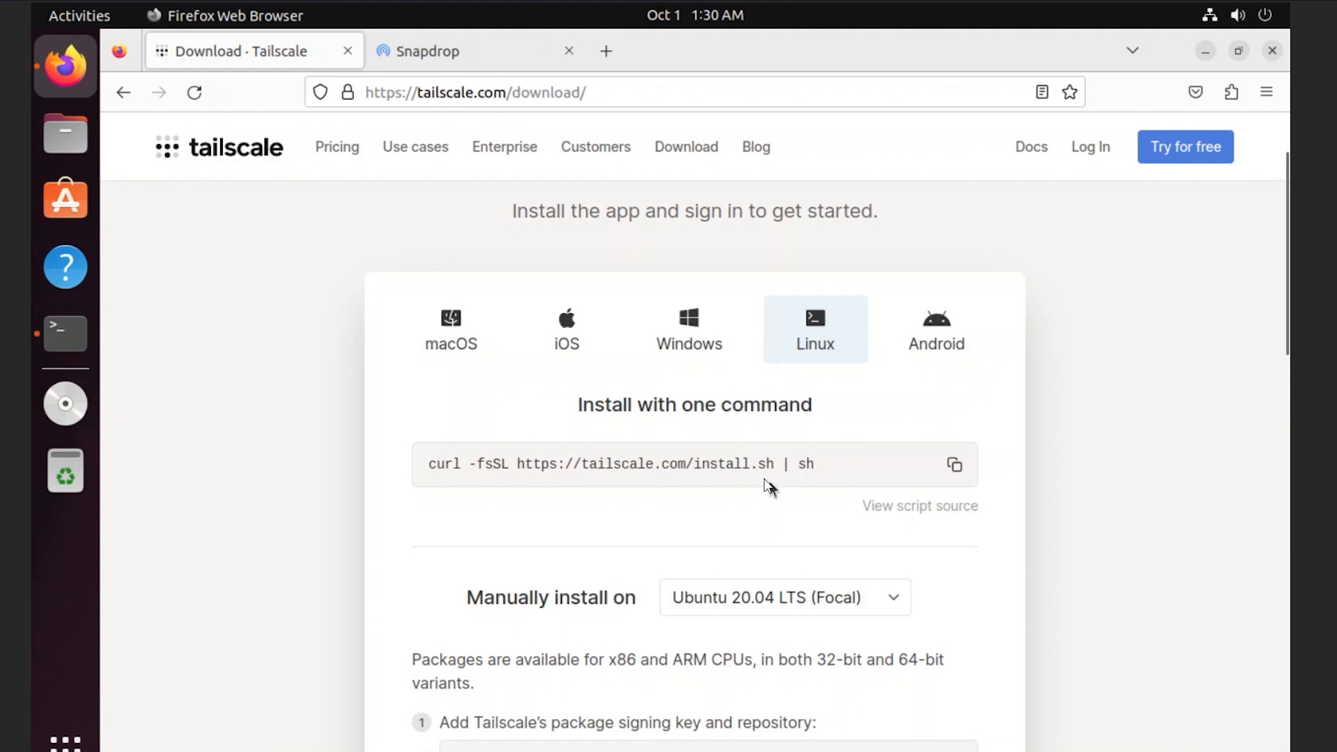
{"action": "scroll", "coordinate": [763, 477], "scroll_direction": "down", "scroll_amount": 5}
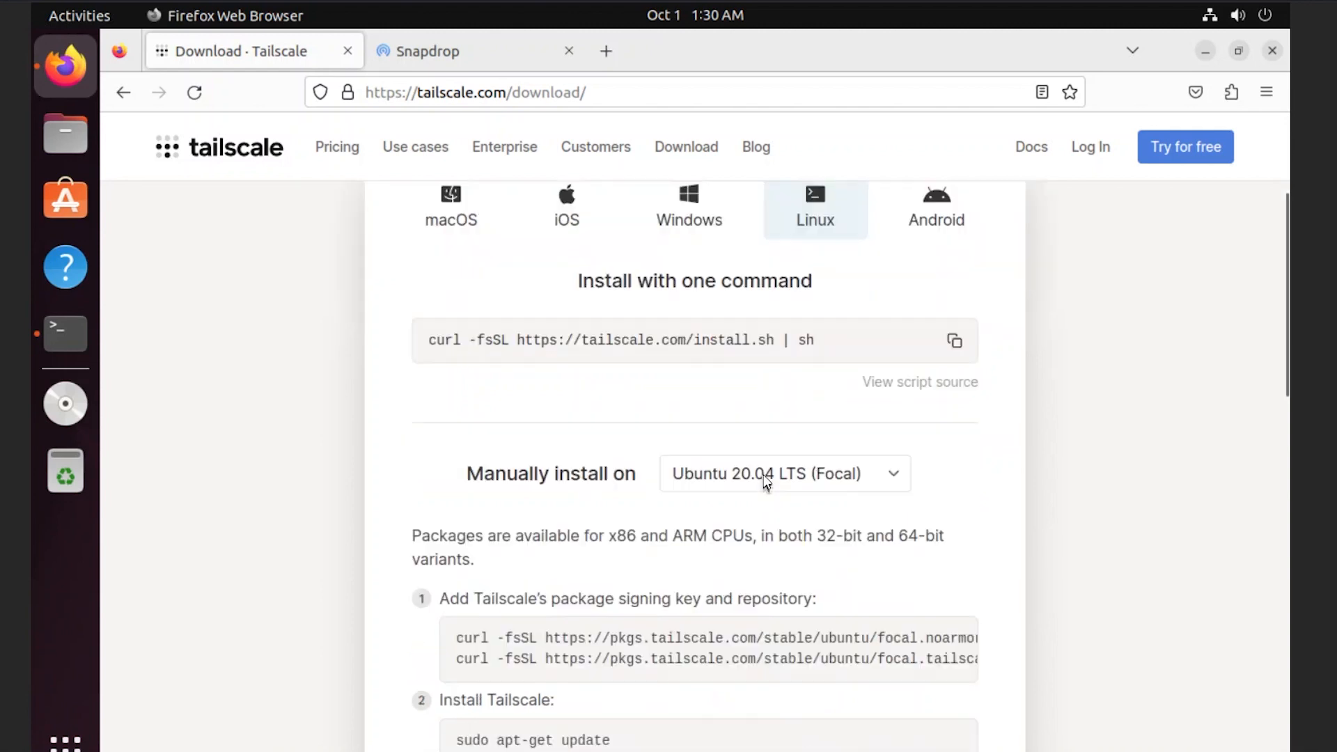
{"action": "scroll", "coordinate": [759, 477], "scroll_direction": "down", "scroll_amount": 2}
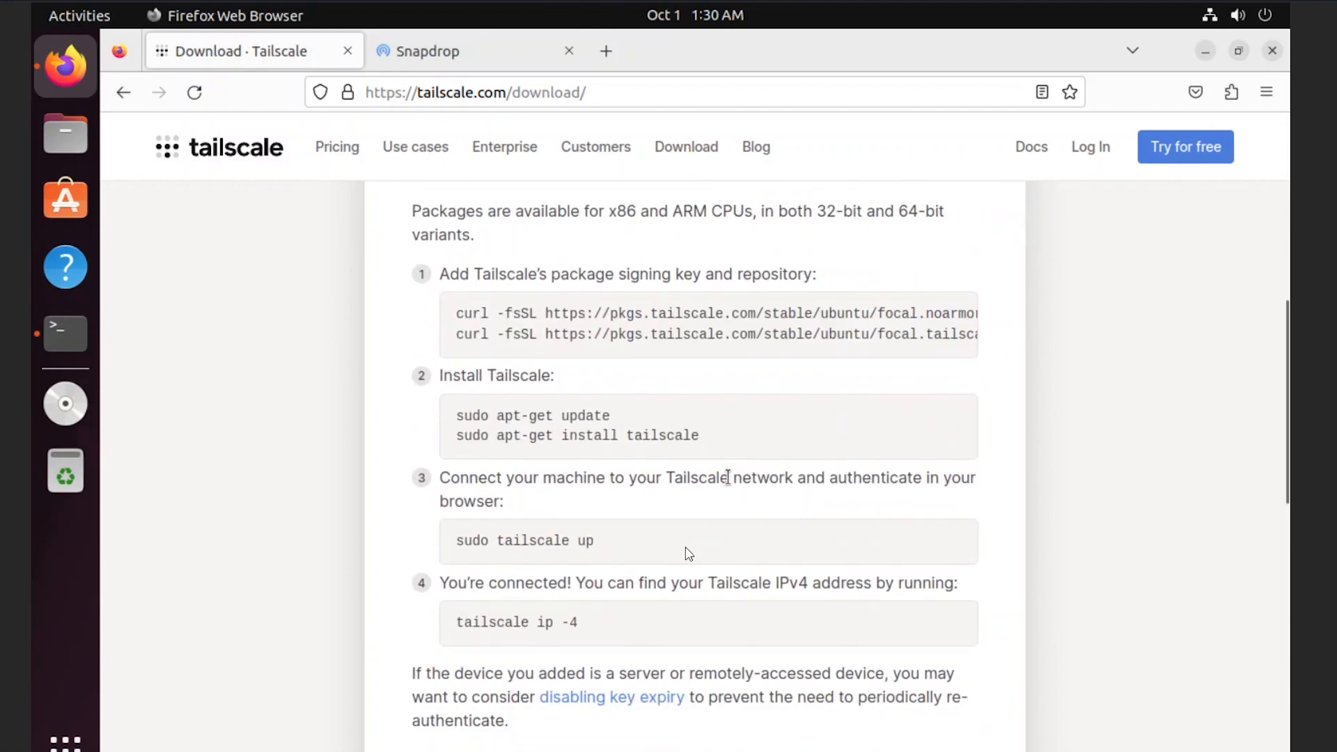
{"action": "scroll", "coordinate": [567, 488], "scroll_direction": "up", "scroll_amount": 7}
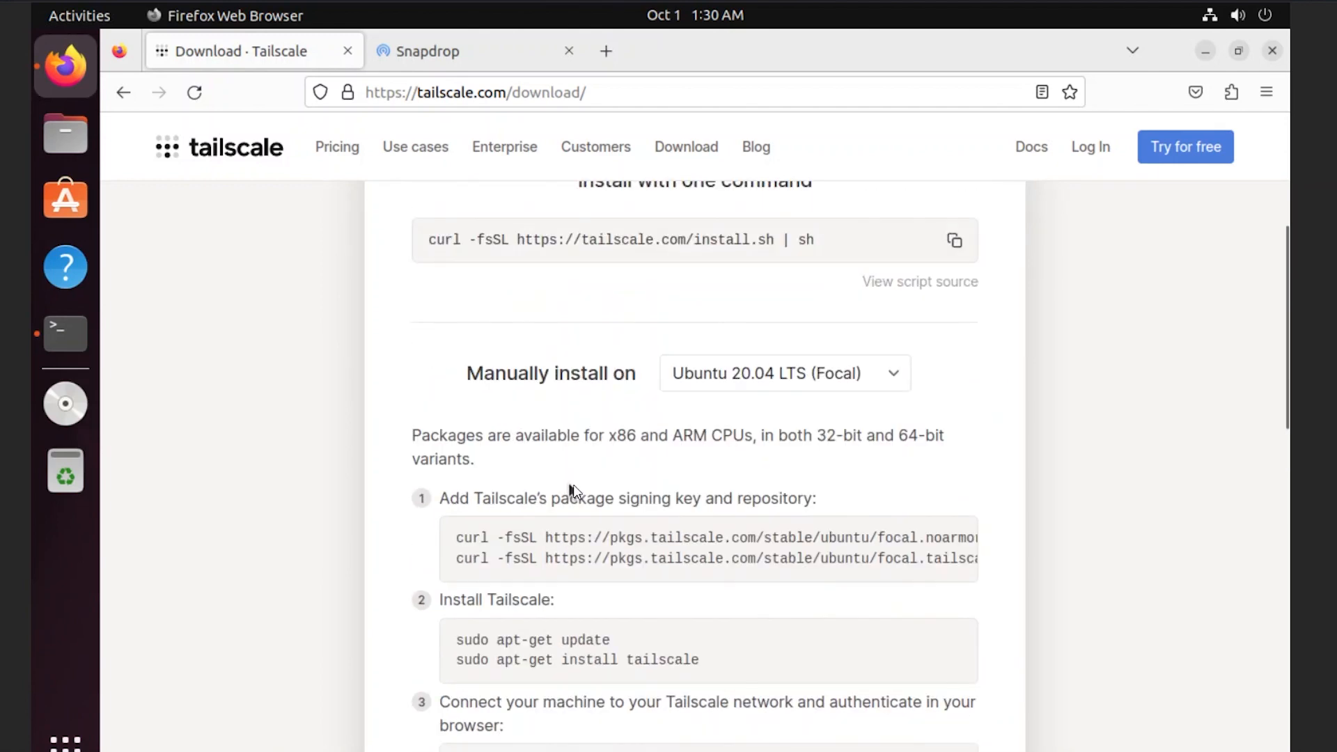
{"action": "left_click", "coordinate": [955, 465]}
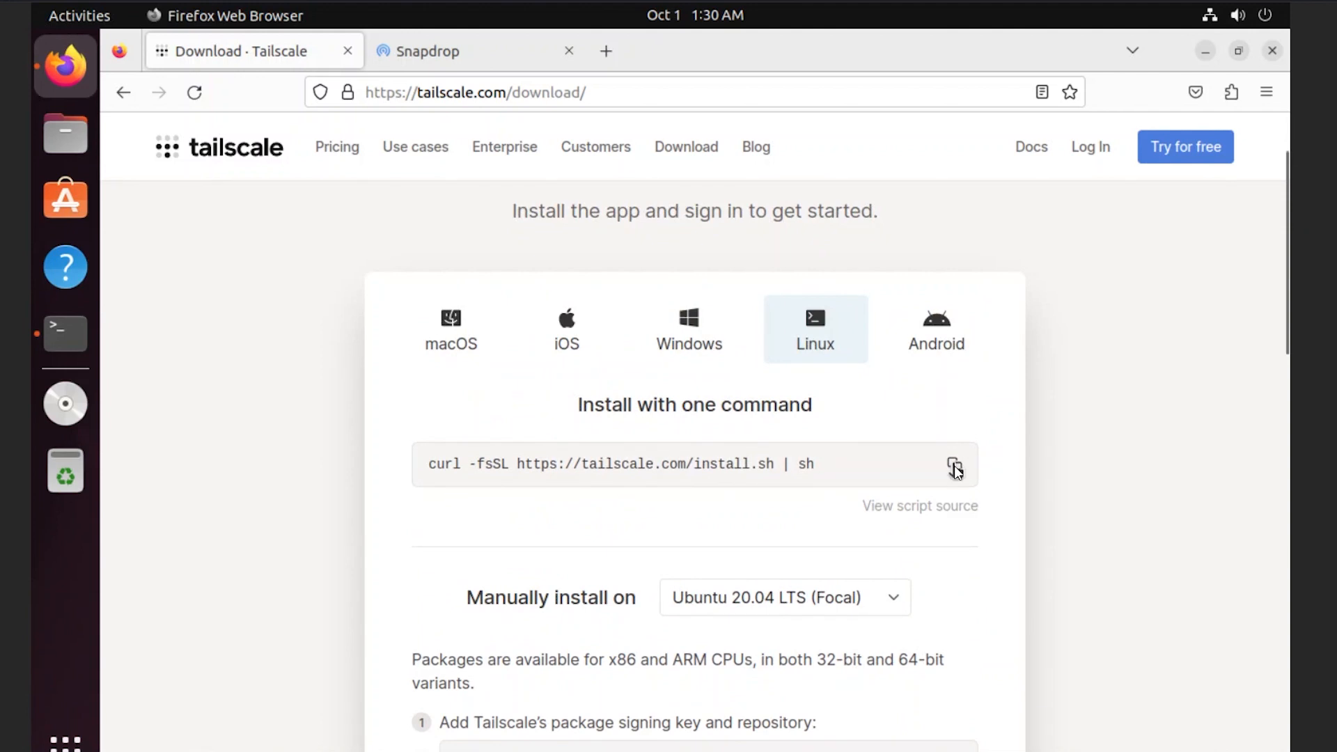
{"action": "left_click", "coordinate": [63, 339]}
- Run the Tailscale install script, installing curl with 'sudo apt install curl' and rerunning it
{"action": "right_click", "coordinate": [376, 300]}
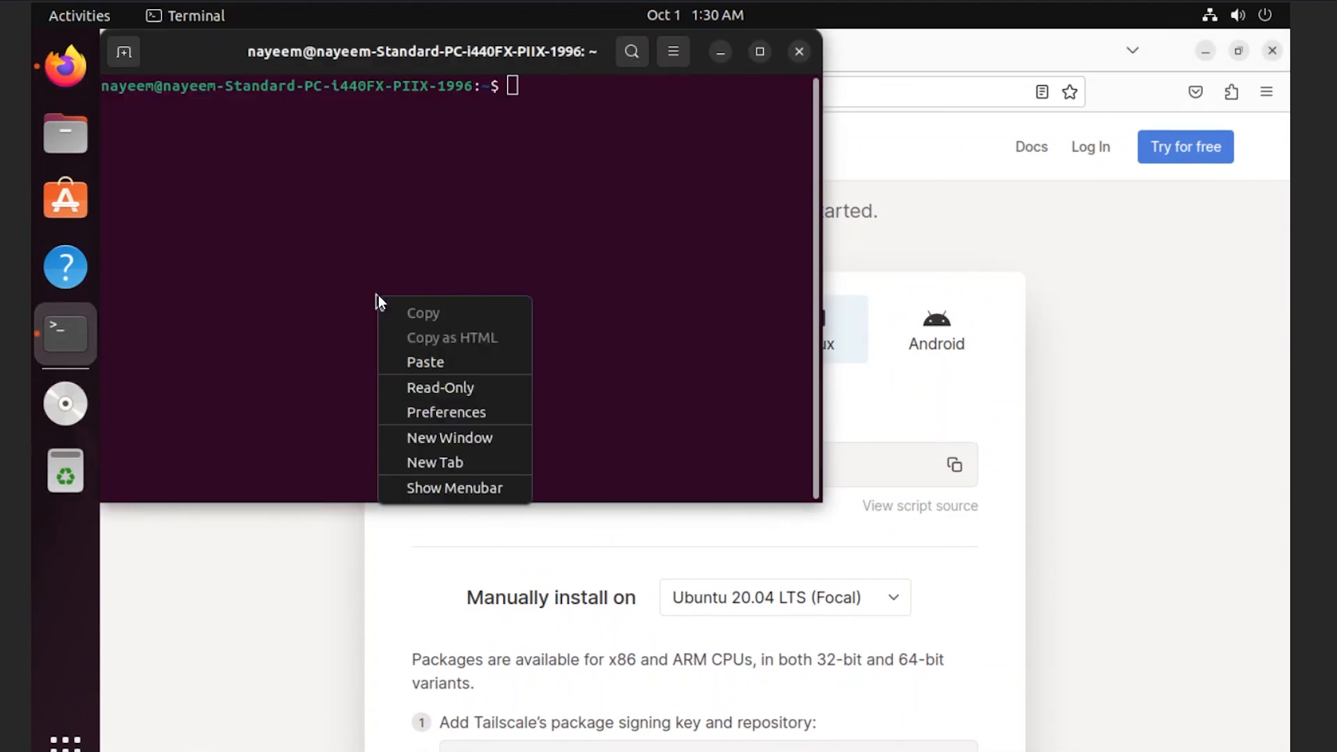
{"action": "left_click", "coordinate": [425, 362]}
{"action": "key", "text": "Return"}
{"action": "type", "text": "sudo apt install curl"}
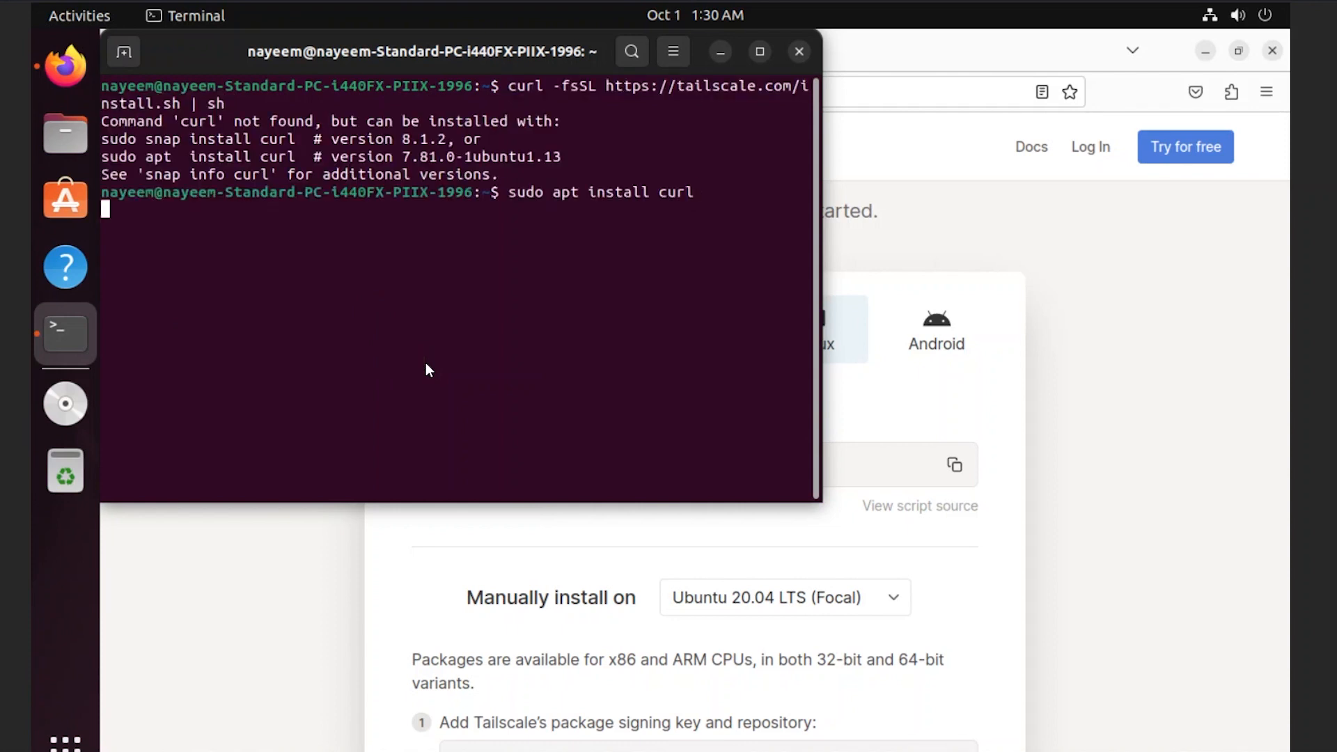
{"action": "key", "text": "Return"}
{"action": "key", "text": "Return"}
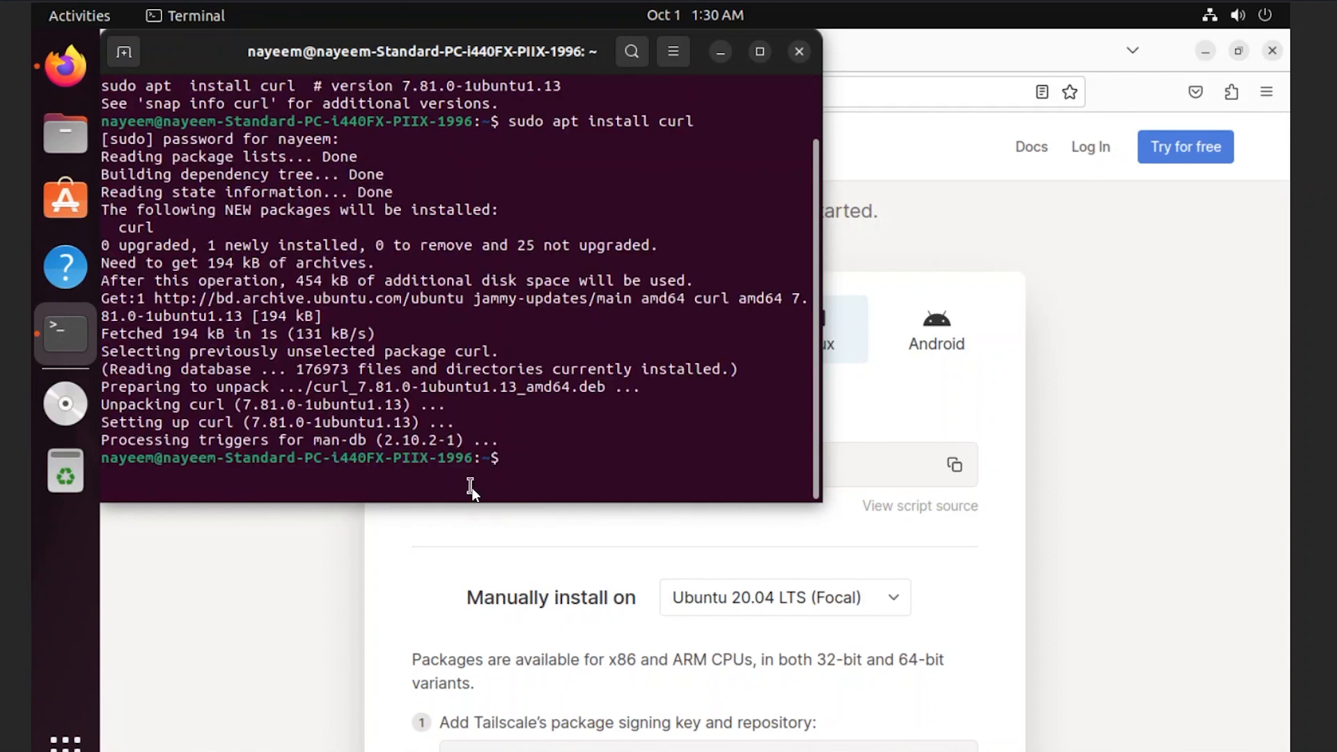
{"action": "key", "text": "Up"}
{"action": "key", "text": "Up"}
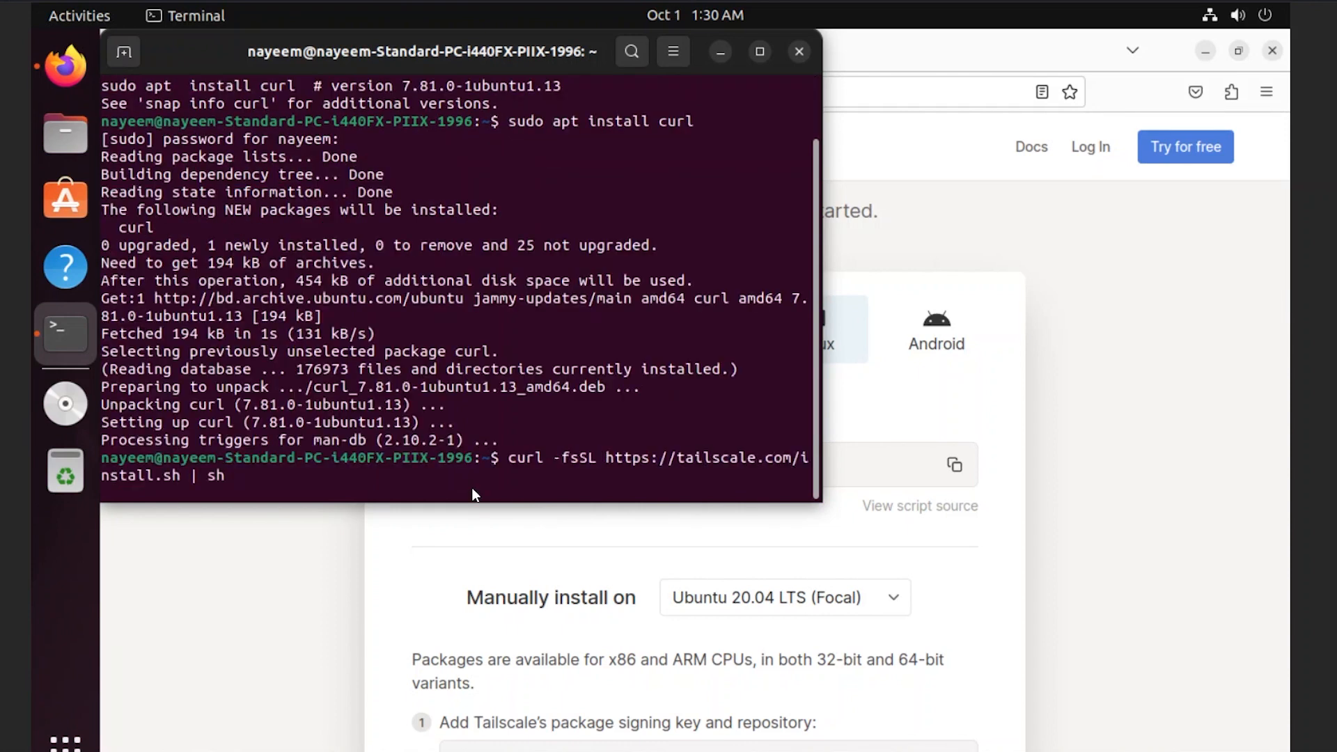
{"action": "key", "text": "Return"}
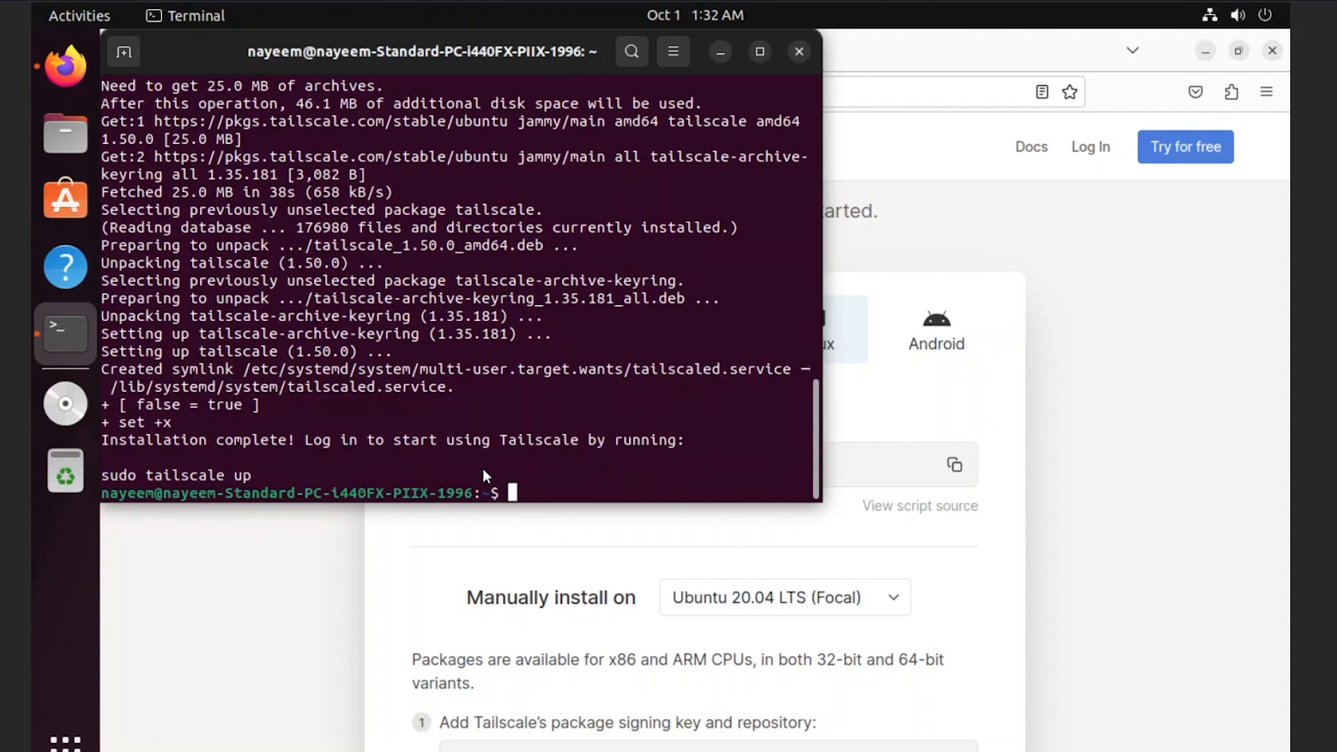
- Run 'sudo tailscale up' and open the printed login link in Firefox
{"action": "type", "text": "sudo tailscale up"}
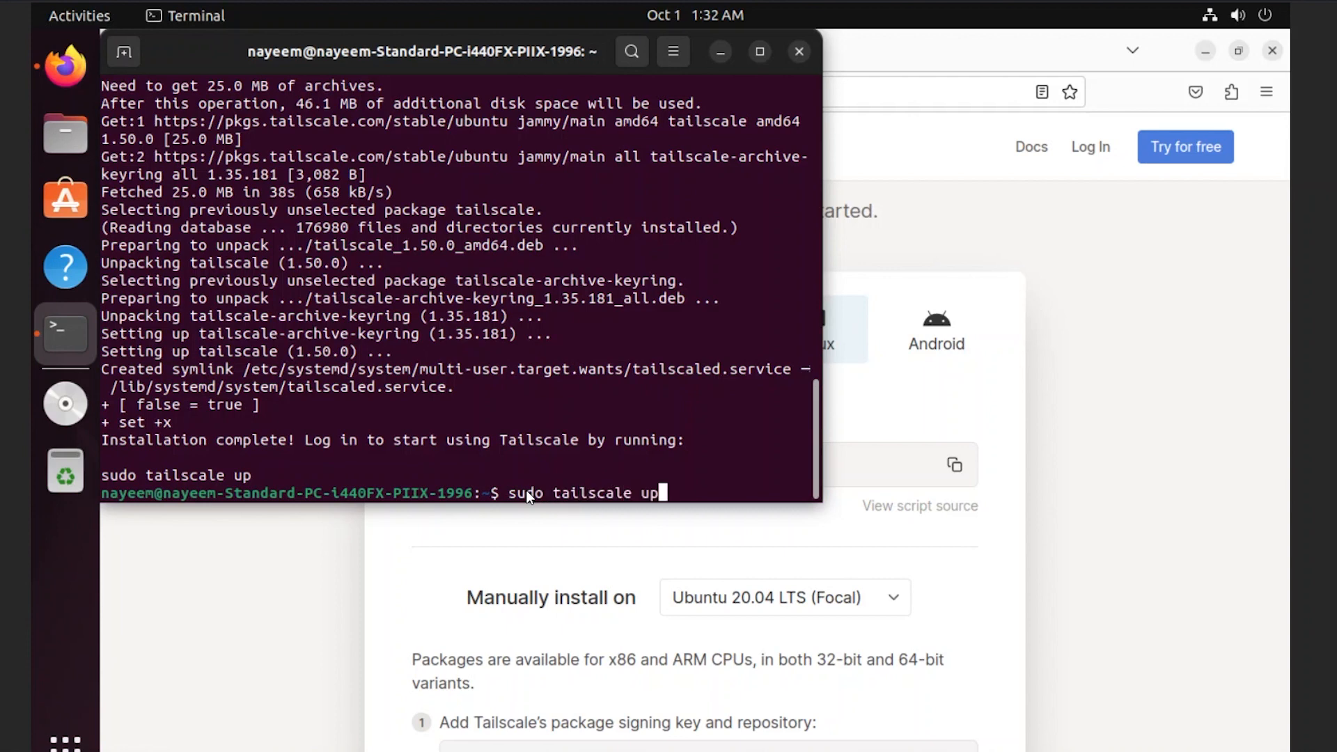
{"action": "key", "text": "Return"}
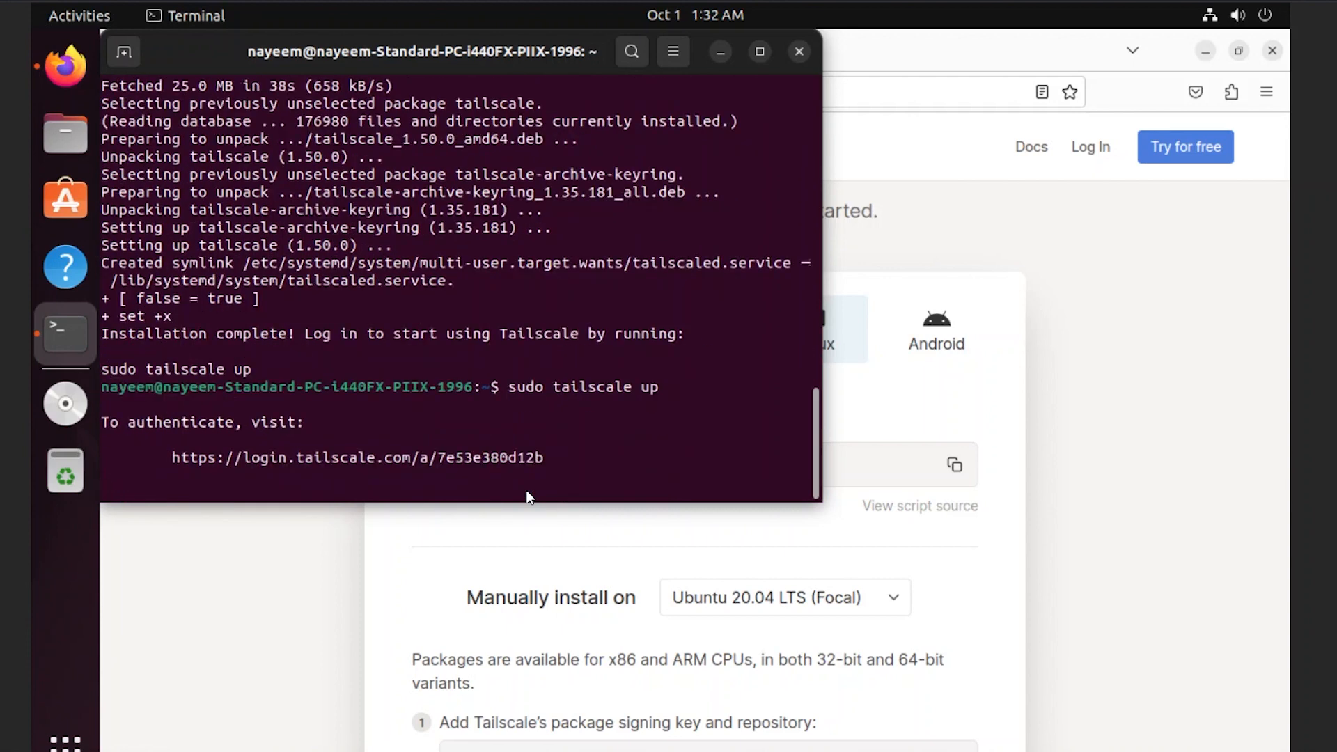
{"action": "left_click", "coordinate": [241, 460], "text": "ctrl"}
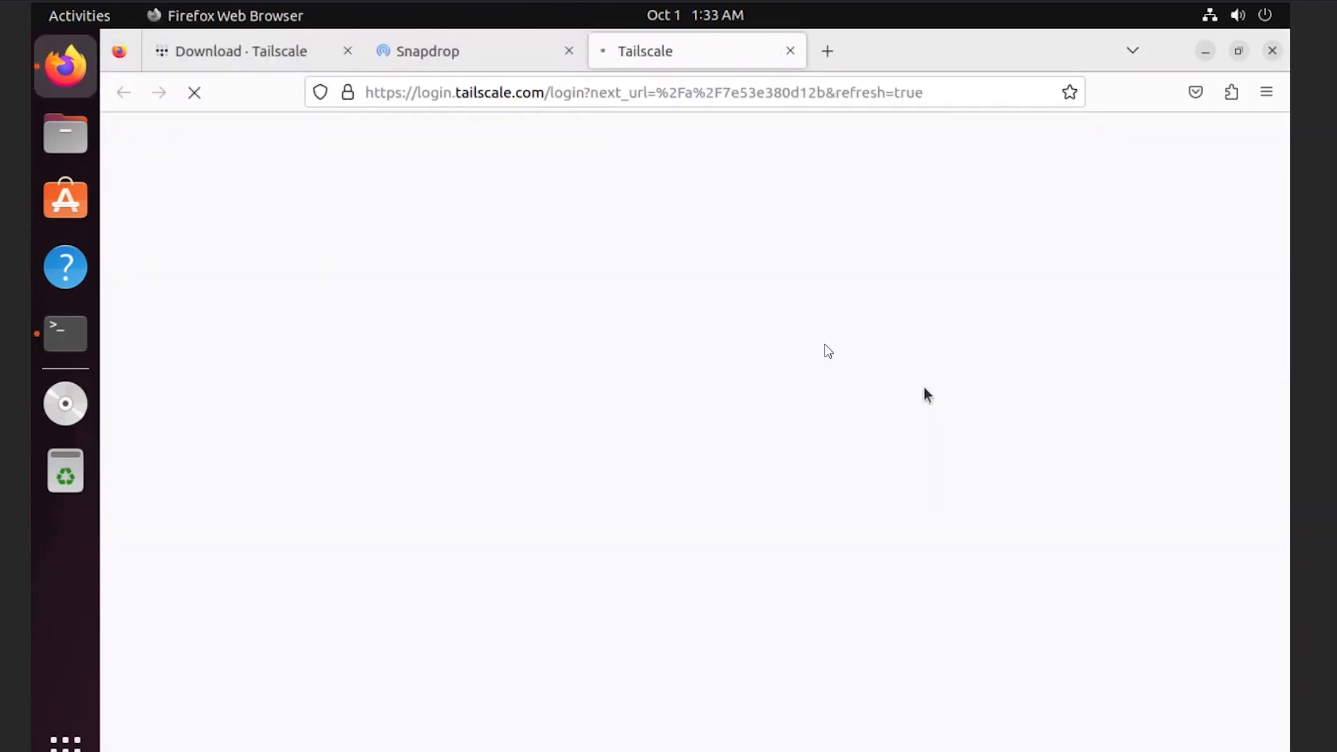
- Sign in with Google using the account's e-mail address and password
{"action": "left_click", "coordinate": [705, 473]}
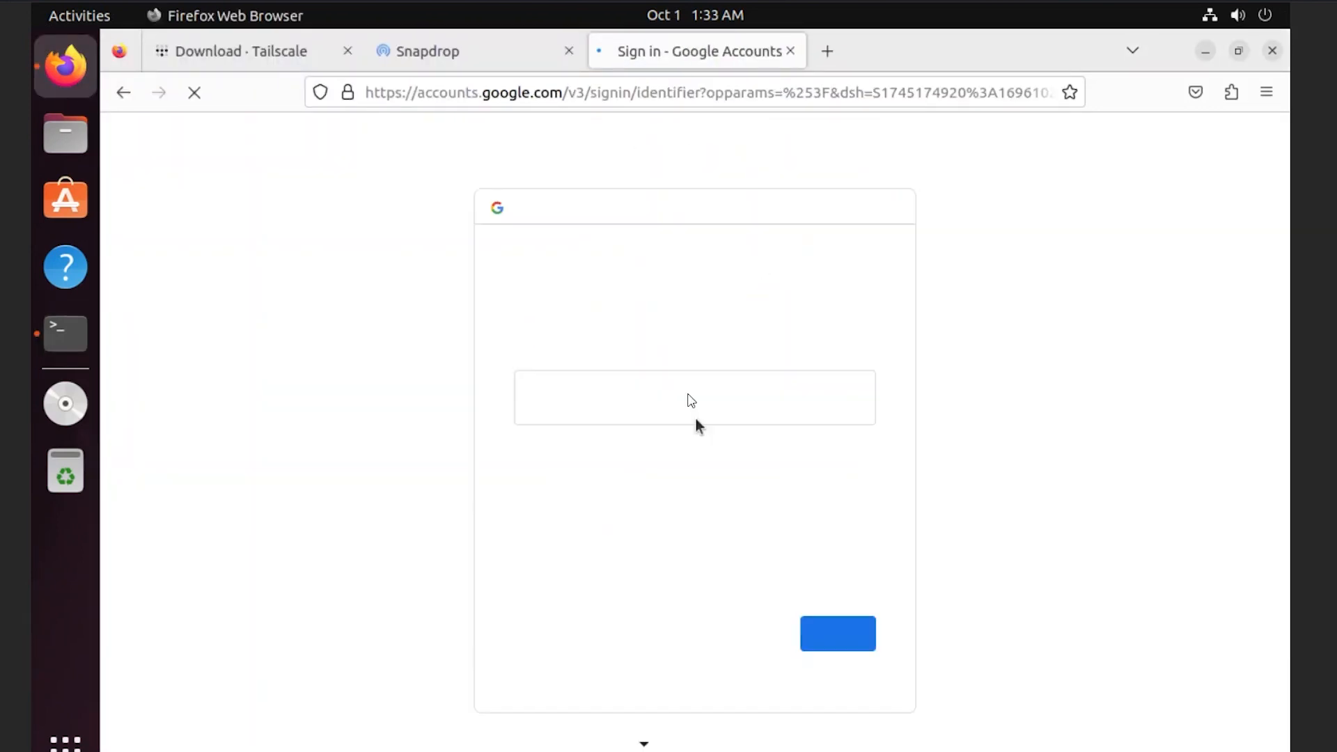
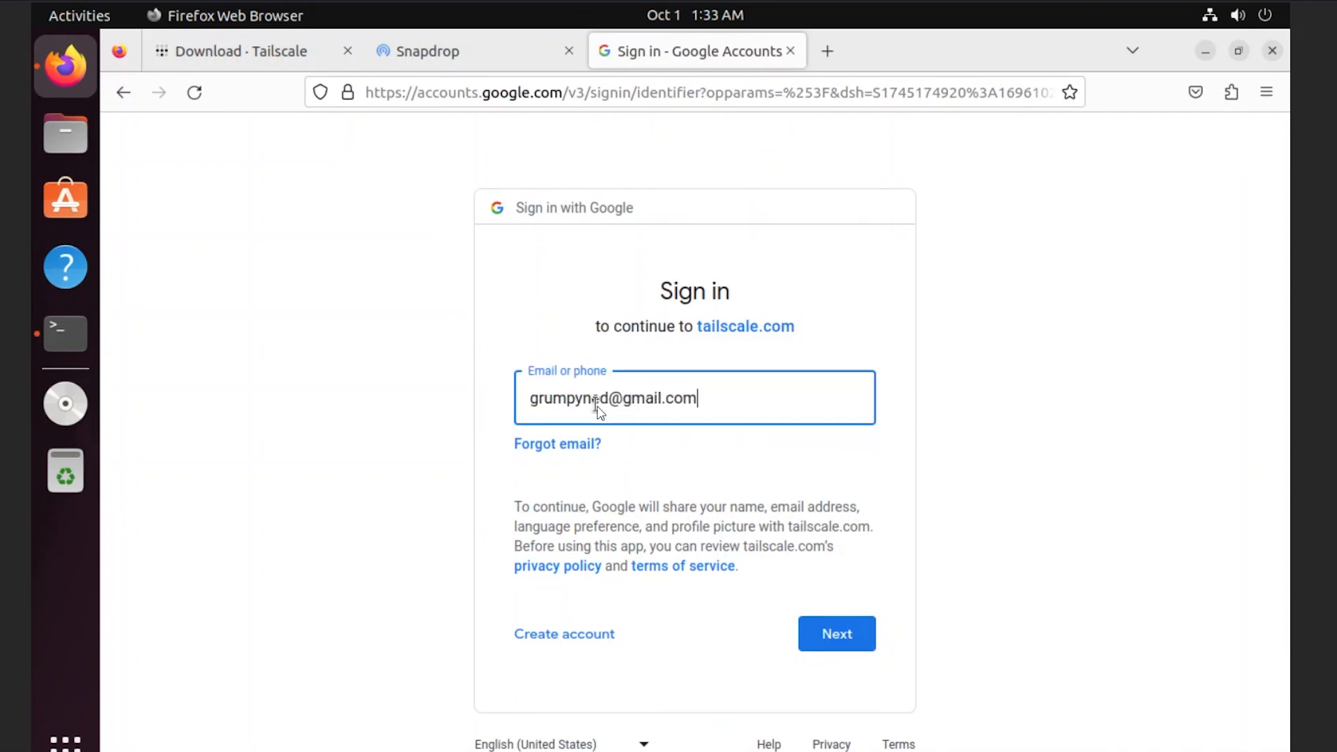
{"action": "key", "text": "Return"}
{"action": "type", "text": "**********"}
{"action": "key", "text": "Return"}
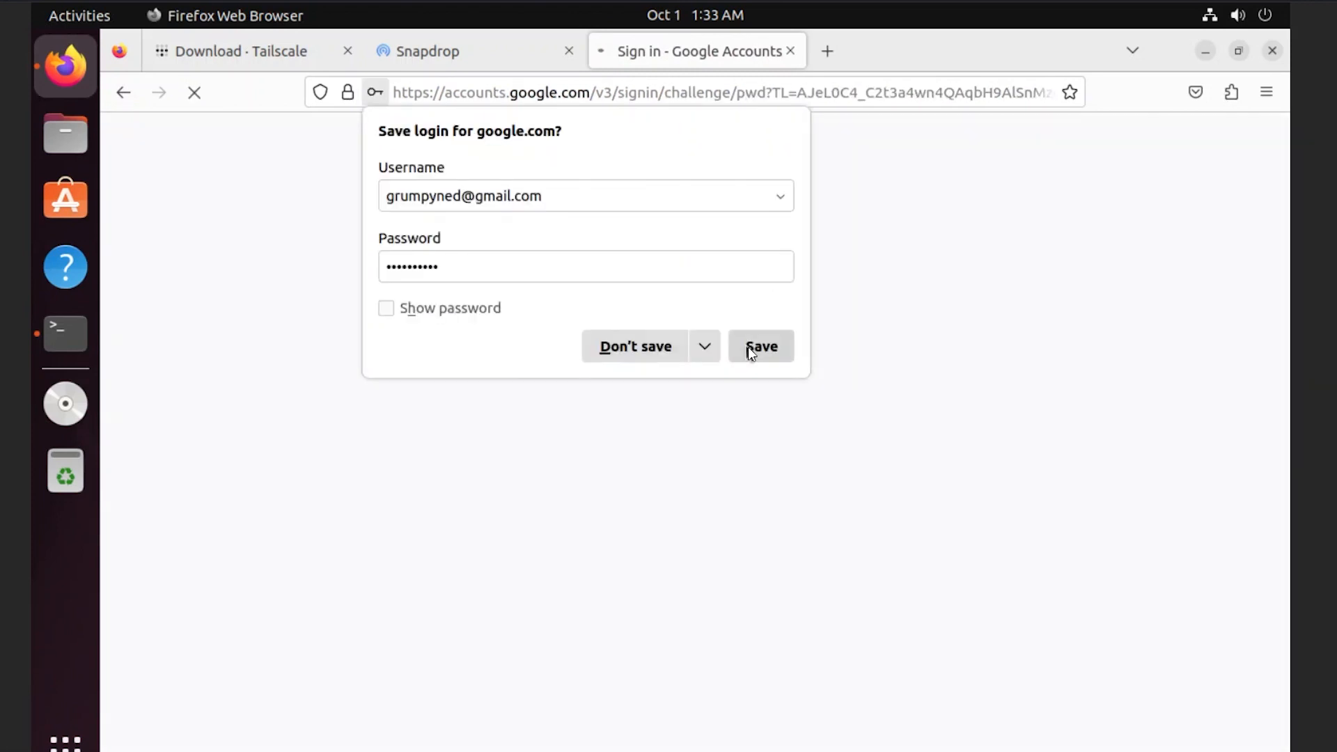
- Decline saving the login, connect the Ubuntu device, and switch to the Windows VM
{"action": "left_click", "coordinate": [651, 354]}
{"action": "left_click", "coordinate": [682, 411]}
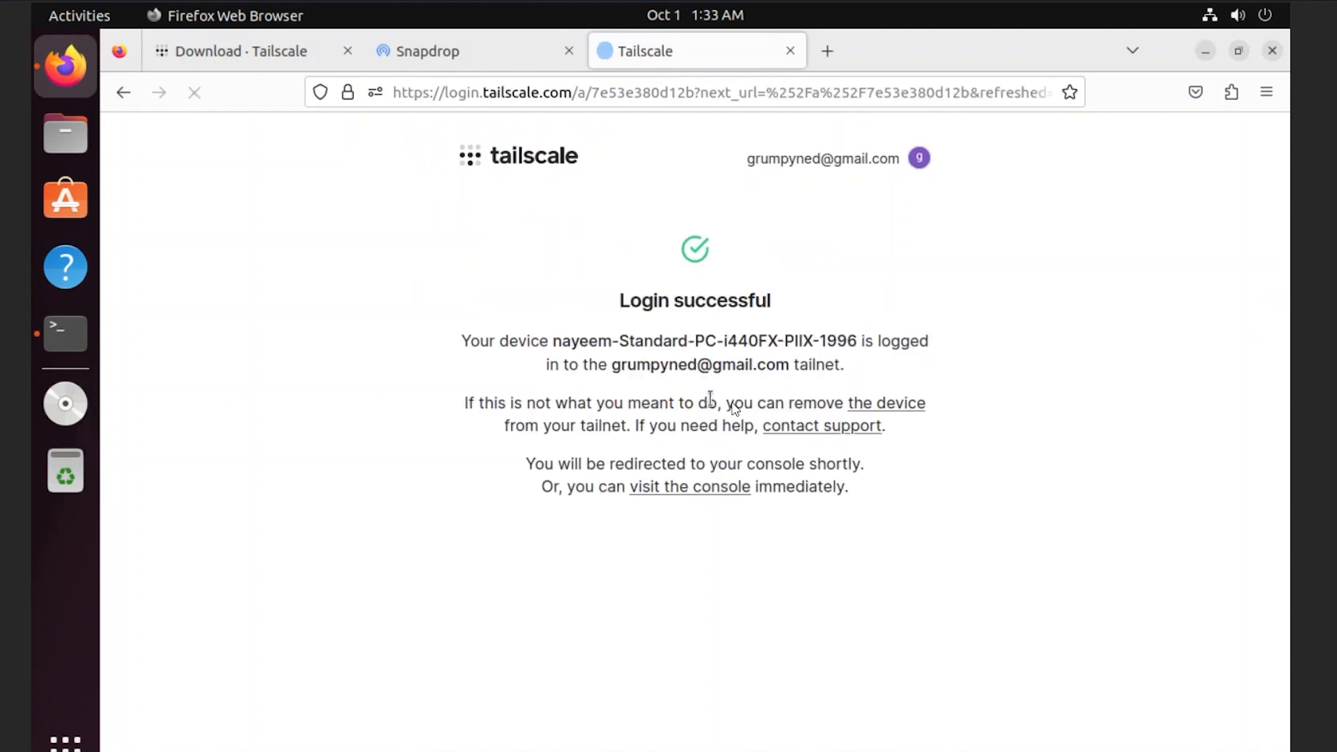
{"action": "mouse_move", "coordinate": [726, 750]}
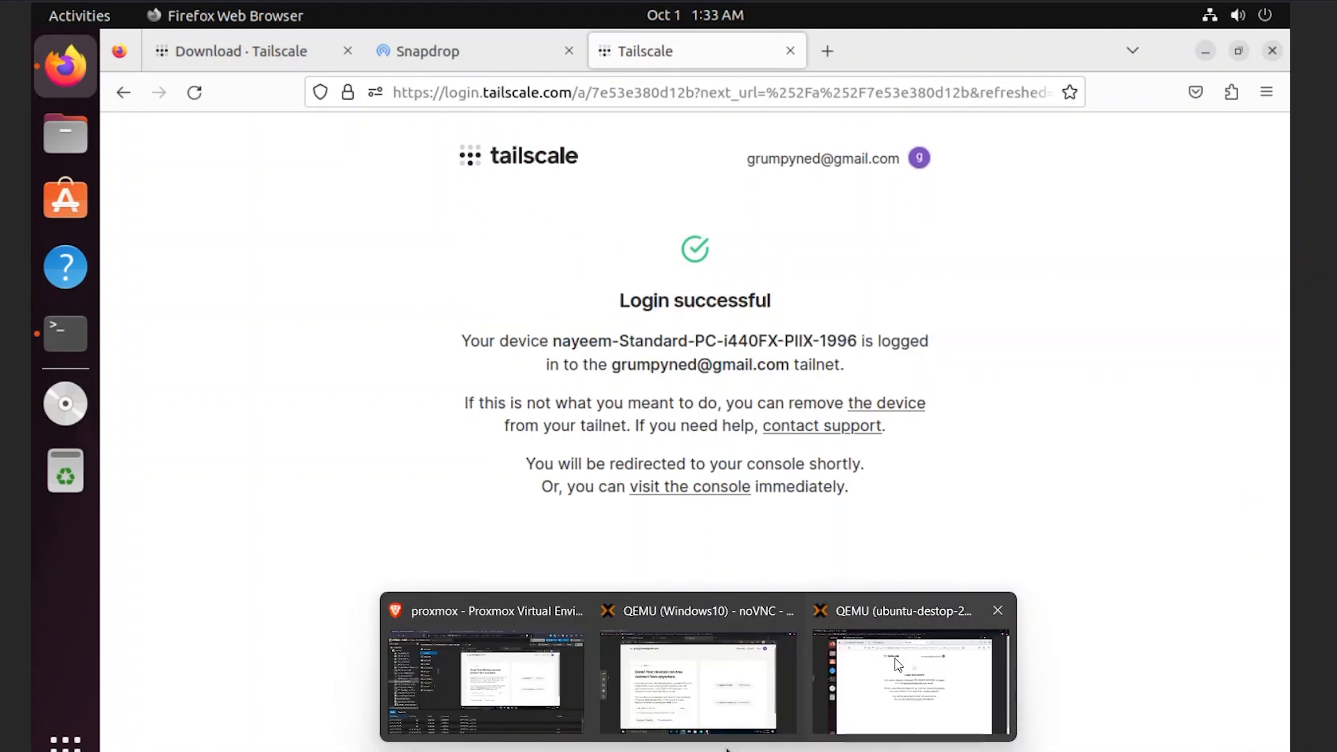
{"action": "left_click", "coordinate": [722, 665]}
- Copy the Ubuntu machine's Tailscale IP 100.125.171.75 from the welcome page
{"action": "double_click", "coordinate": [1042, 513]}
{"action": "key", "text": "ctrl+c"}
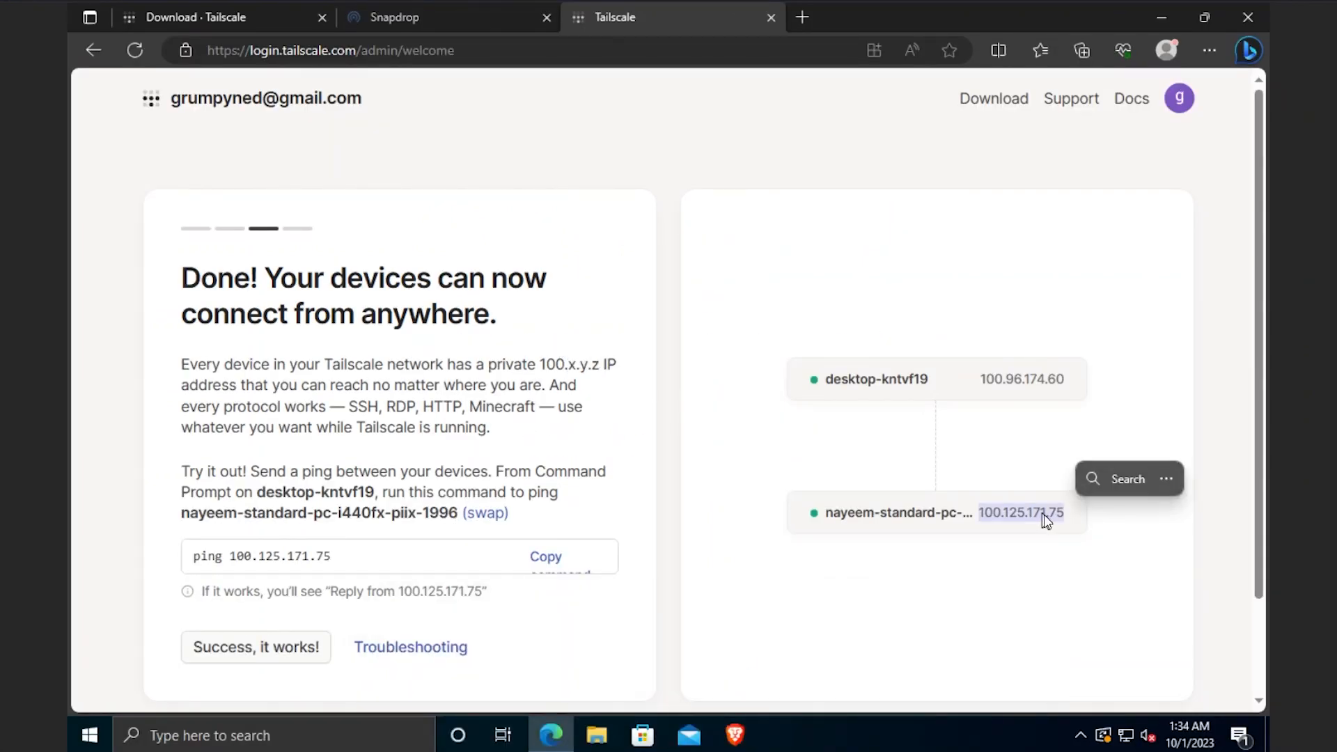
{"action": "right_click", "coordinate": [1042, 515]}
{"action": "left_click", "coordinate": [1010, 186]}
- Ping 100.125.171.75 from Command Prompt, close it, and confirm the test succeeded
{"action": "left_click", "coordinate": [104, 736]}
{"action": "type", "text": "cmd"}
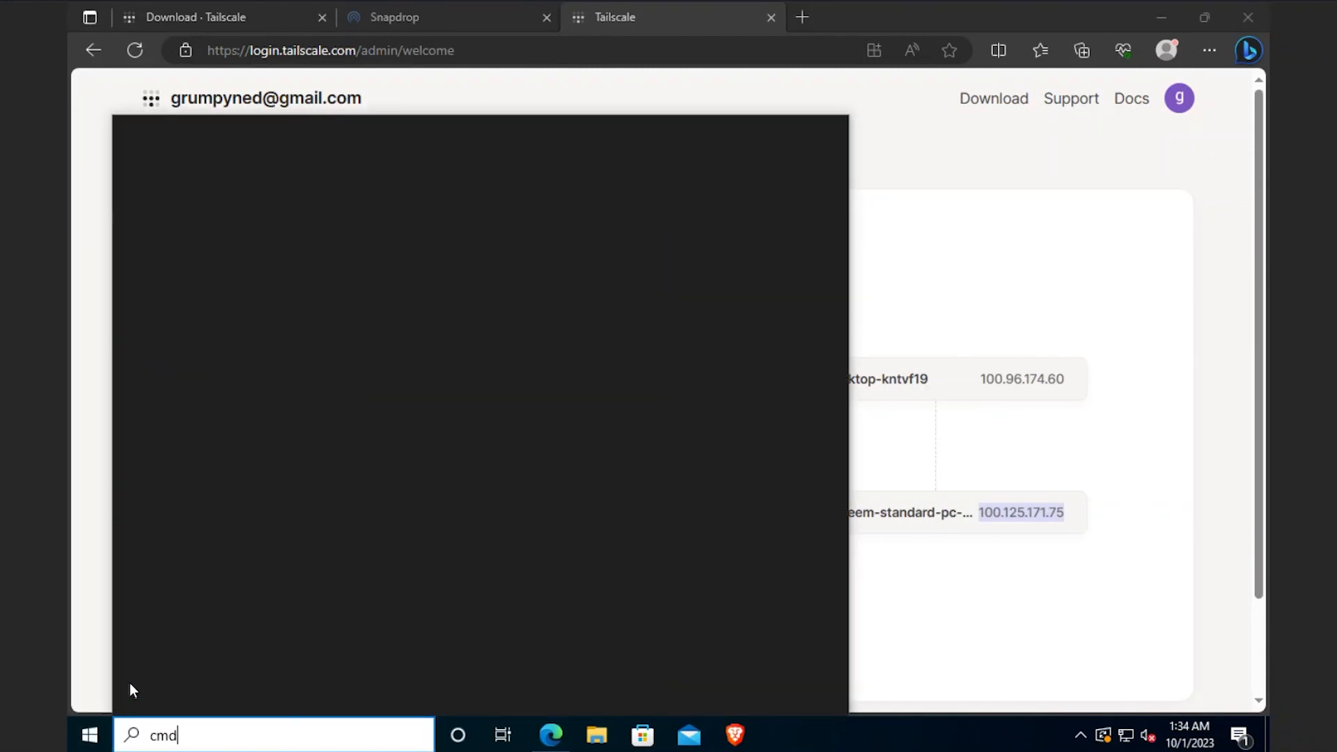
{"action": "key", "text": "Return"}
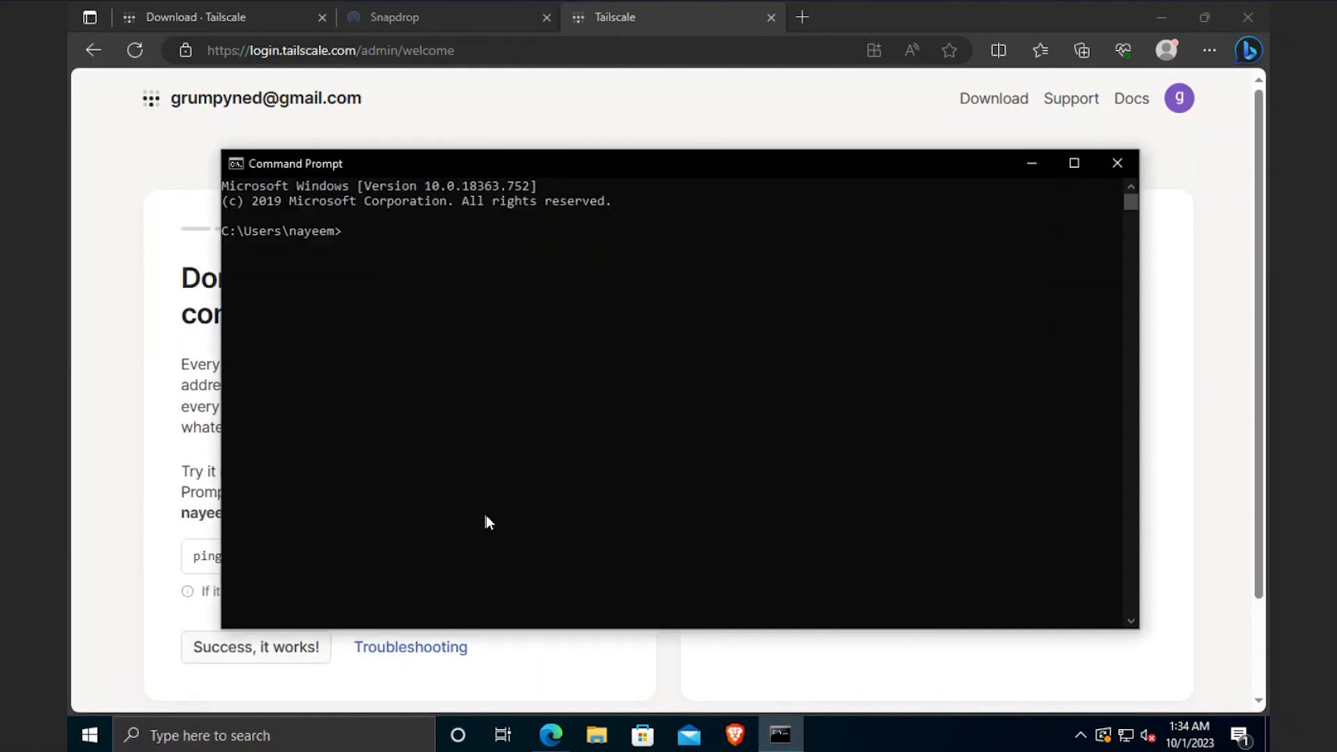
{"action": "type", "text": "ping"}
{"action": "key", "text": "ctrl+v"}
{"action": "key", "text": "Return"}
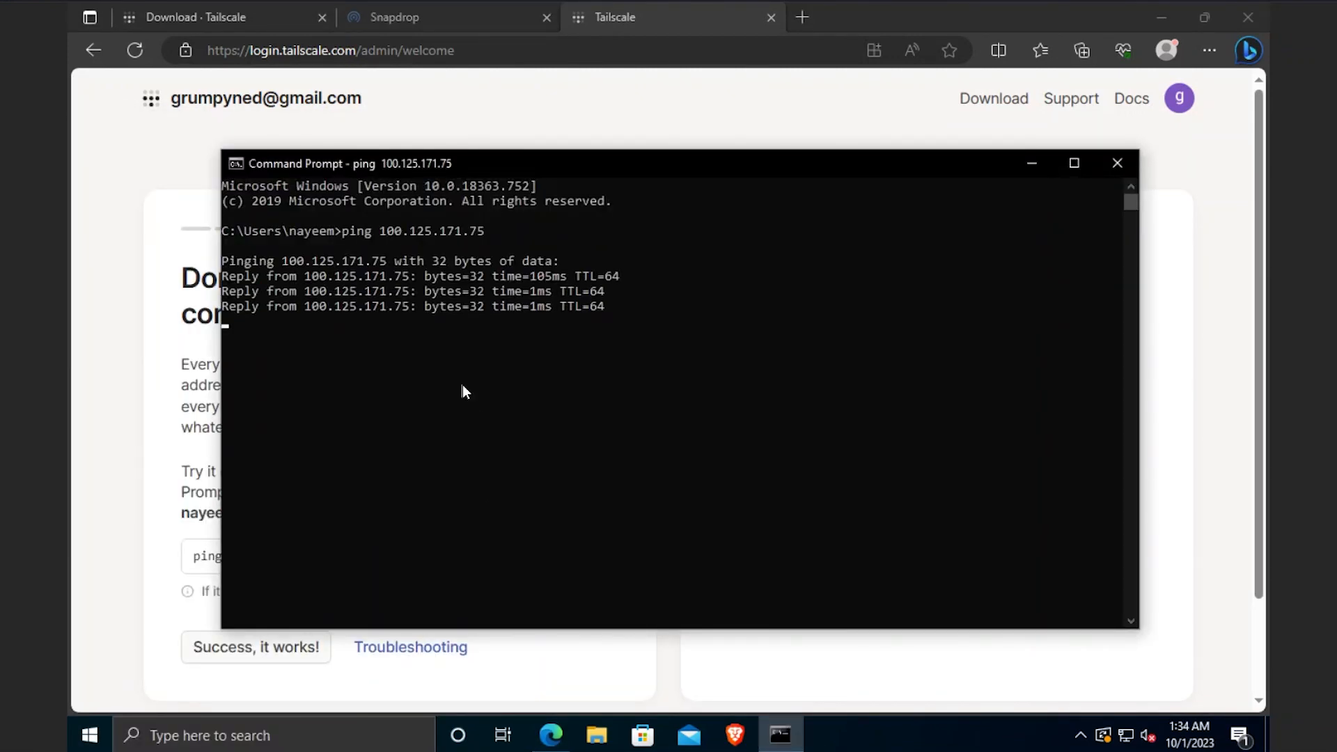
{"action": "left_click", "coordinate": [1117, 163]}
{"action": "left_click", "coordinate": [252, 644]}
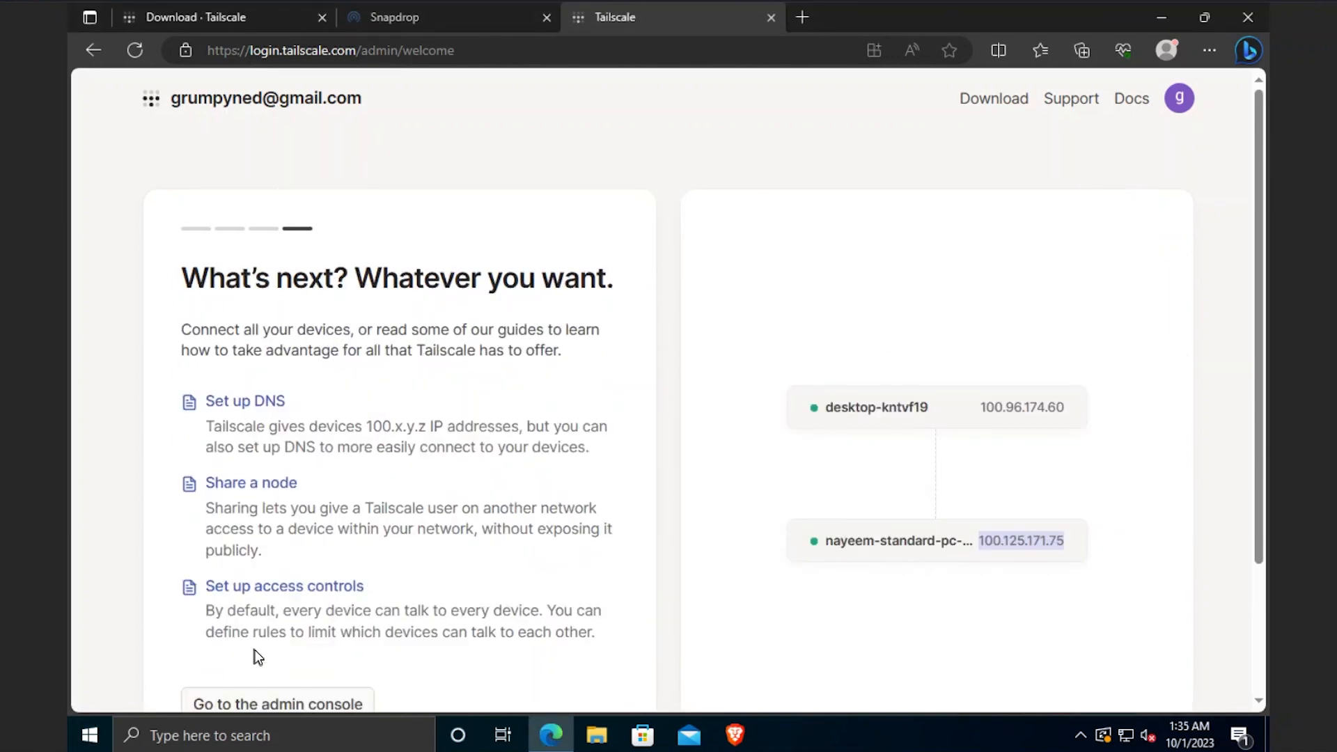
- Open the admin console's Machines list, then scroll through the Tailscale Pricing page
{"action": "scroll", "coordinate": [492, 546], "scroll_direction": "down", "scroll_amount": 3}
{"action": "left_click", "coordinate": [276, 536]}
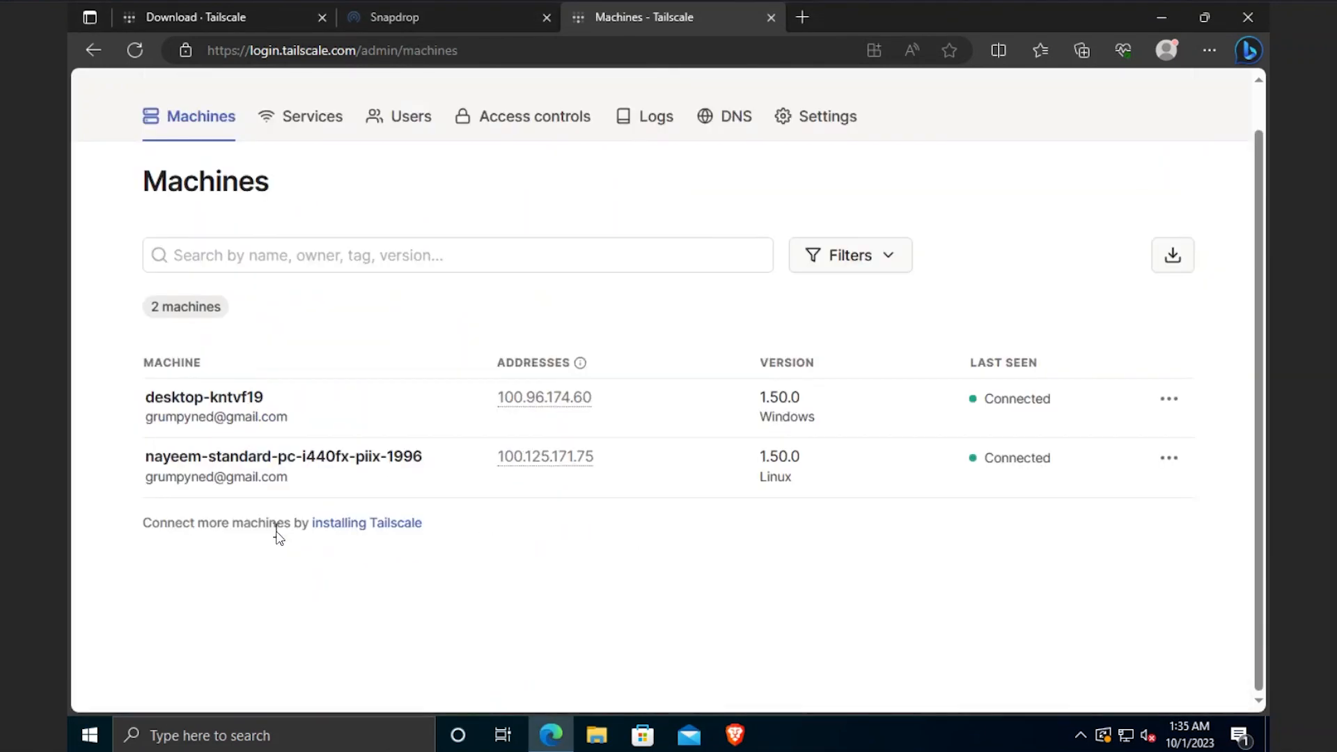
{"action": "left_click", "coordinate": [209, 17]}
{"action": "left_click", "coordinate": [311, 115]}
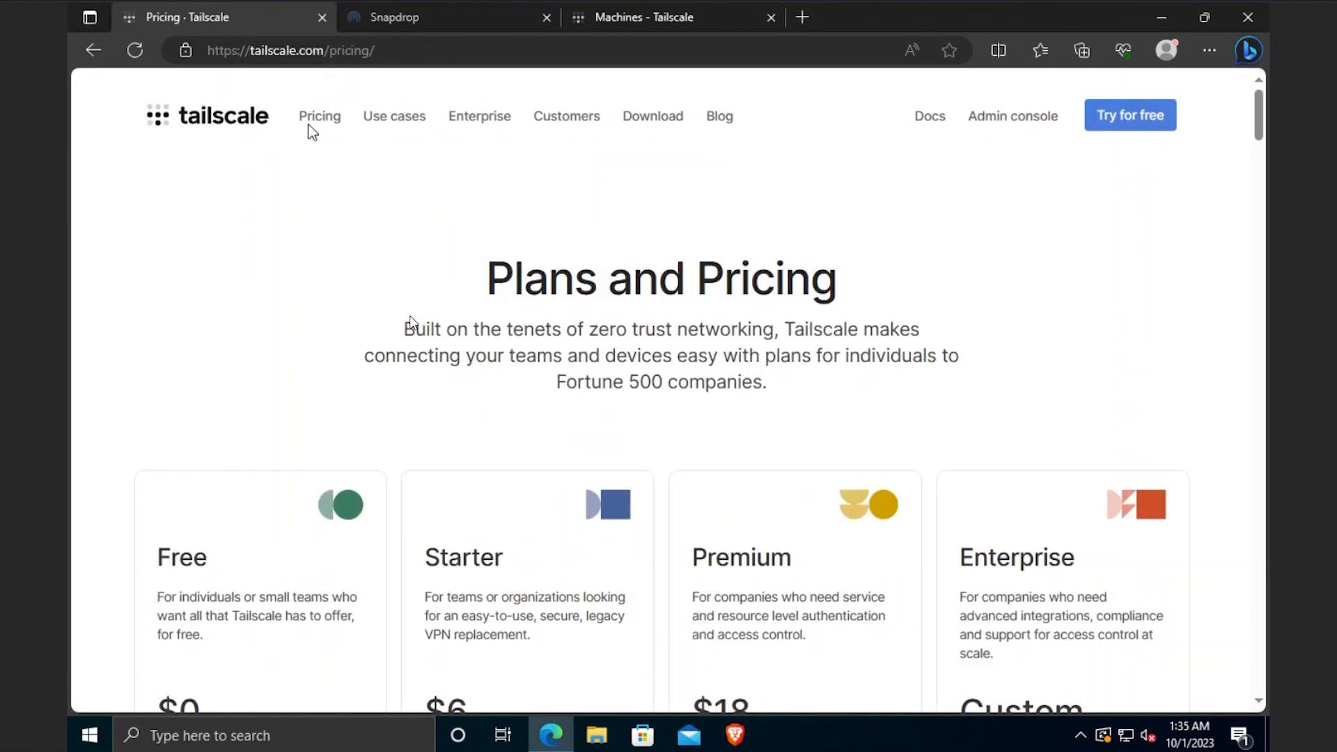
{"action": "scroll", "coordinate": [379, 589], "scroll_direction": "down", "scroll_amount": 4}
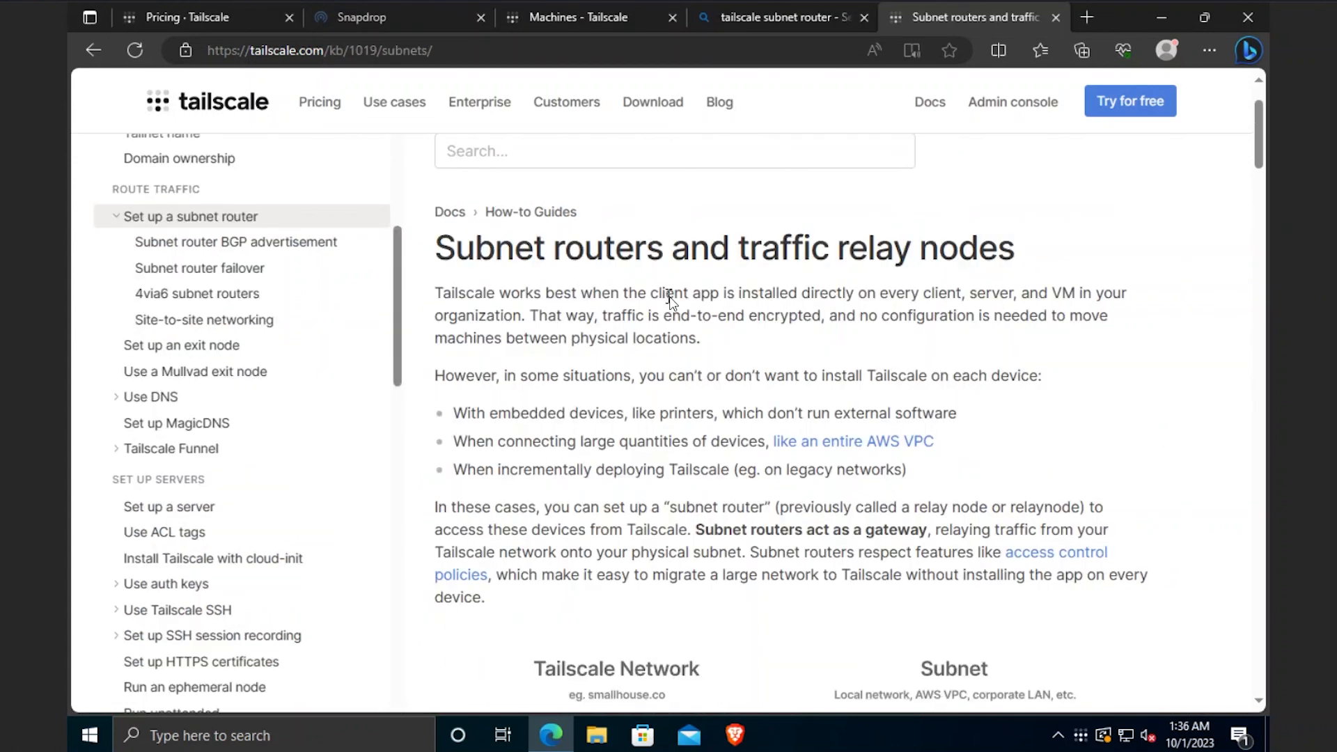
{"action": "scroll", "coordinate": [668, 299], "scroll_direction": "down", "scroll_amount": 5}
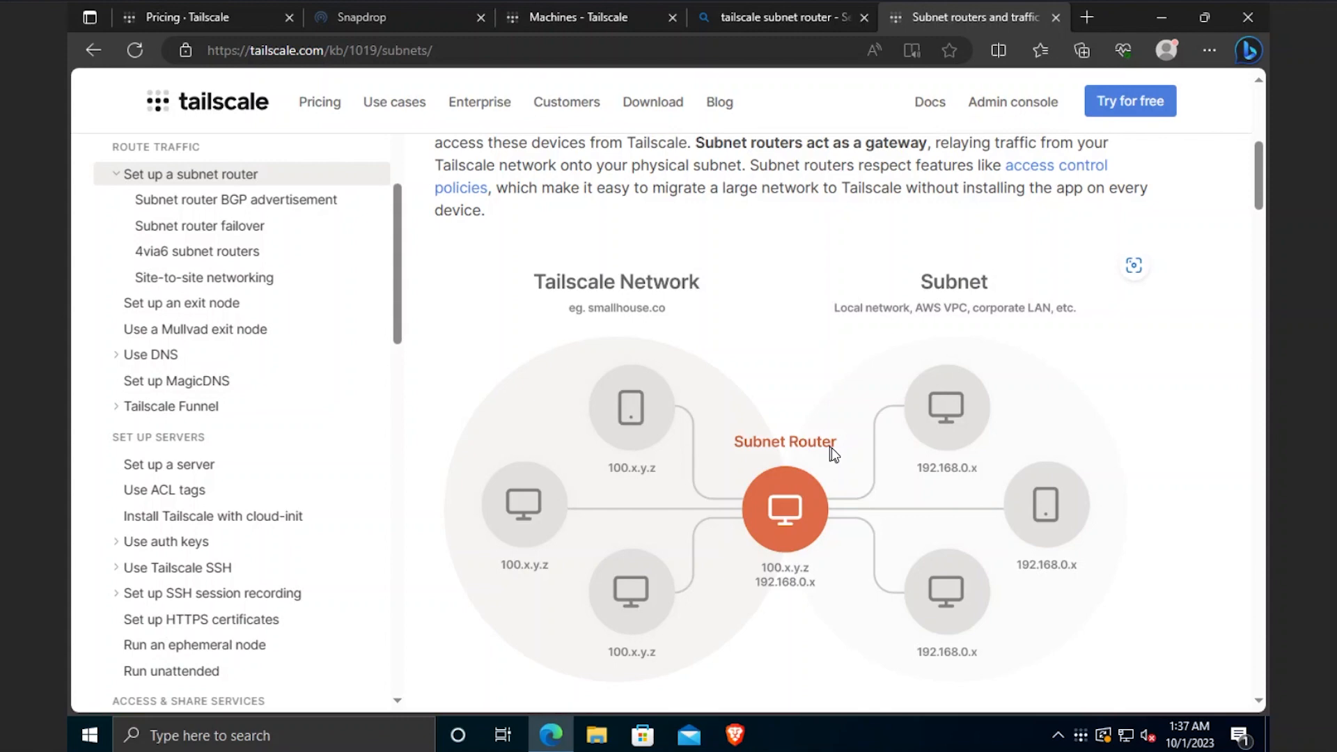
{"action": "key", "text": "ctrl+t"}
{"action": "type", "text": "192.16"}
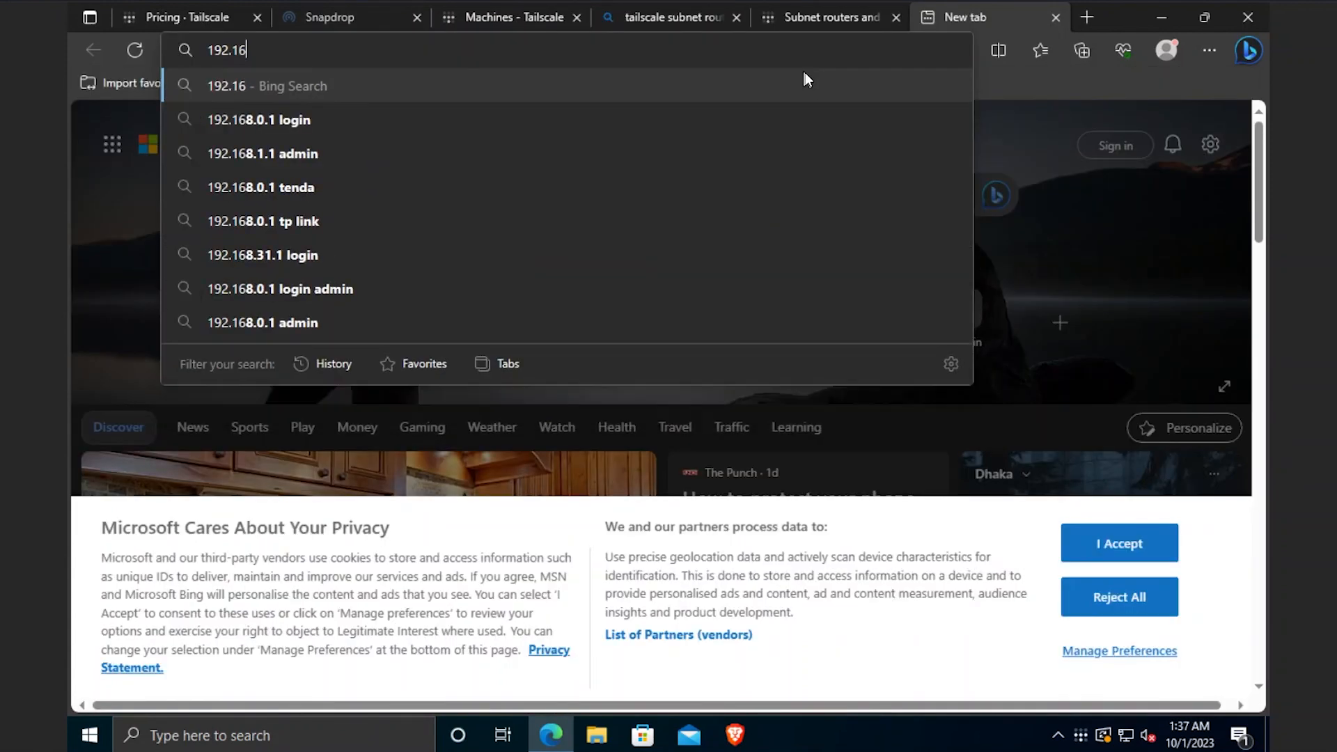
{"action": "type", "text": "0.1."}
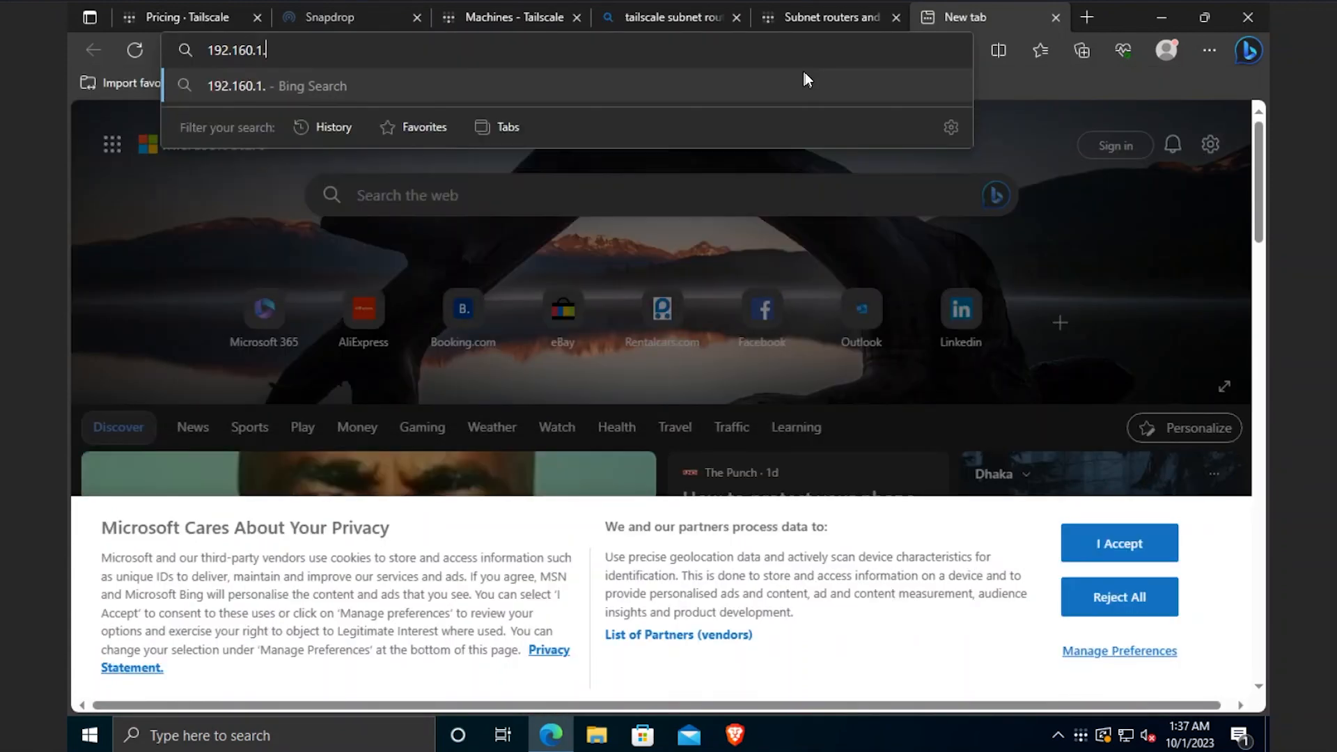
{"action": "type", "text": "1"}
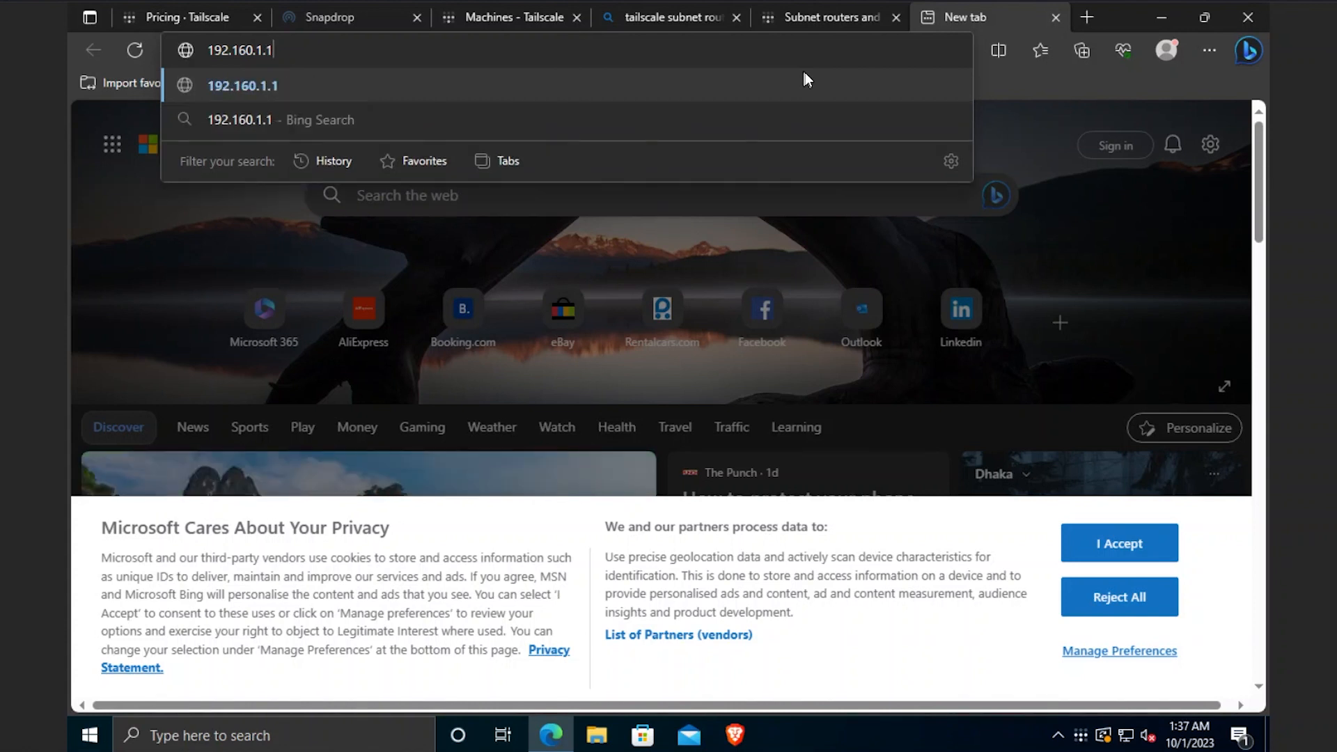
{"action": "type", "text": "06"}
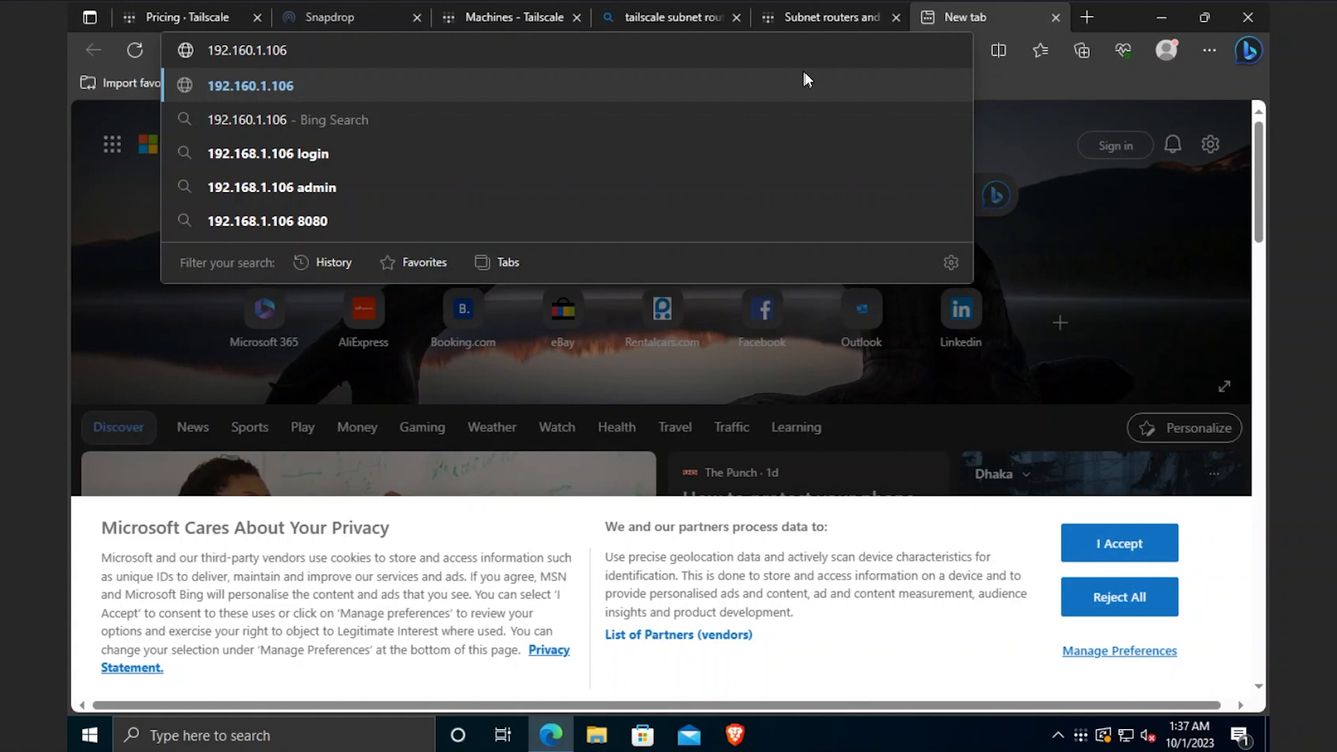
{"action": "left_click", "coordinate": [833, 17]}
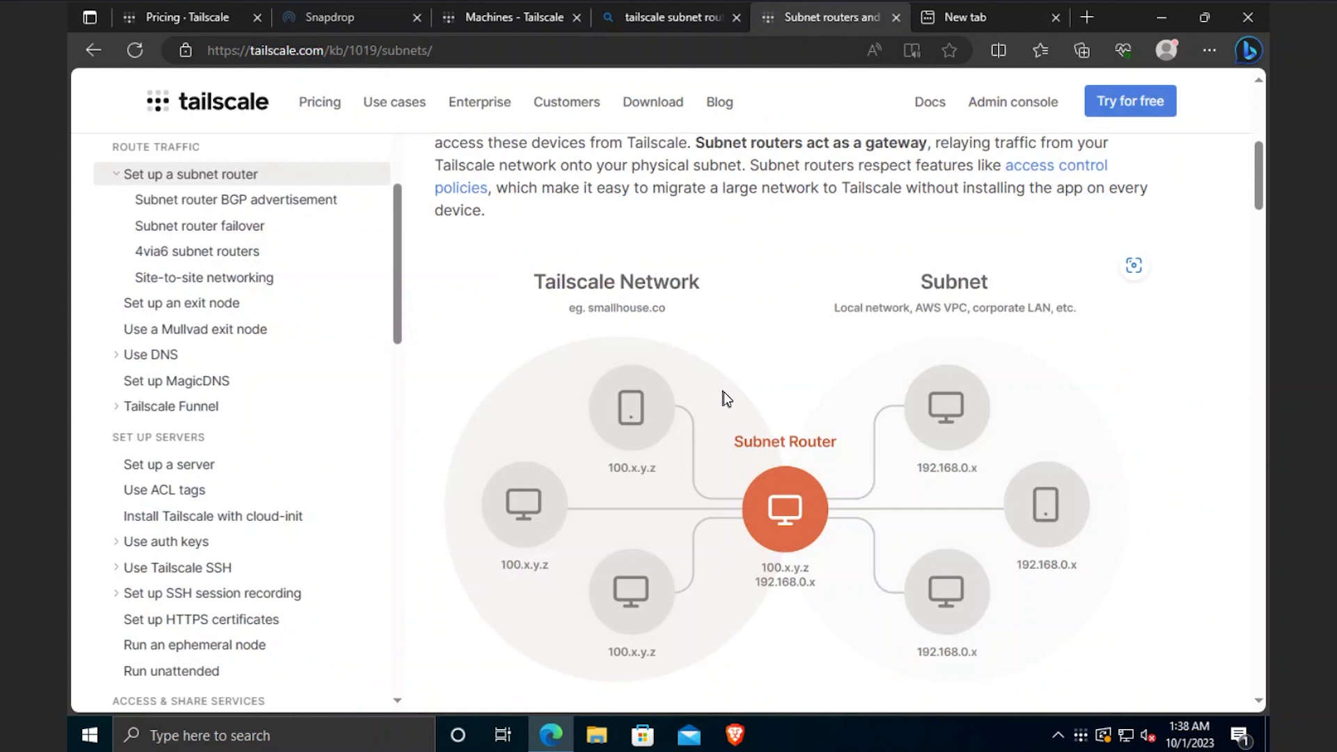
- Copy the 'tailscale up --advertise-routes=192.168.0.0/24,192.168.1.0/24' command from the Step 2 docs
{"action": "scroll", "coordinate": [724, 392], "scroll_direction": "down", "scroll_amount": 1}
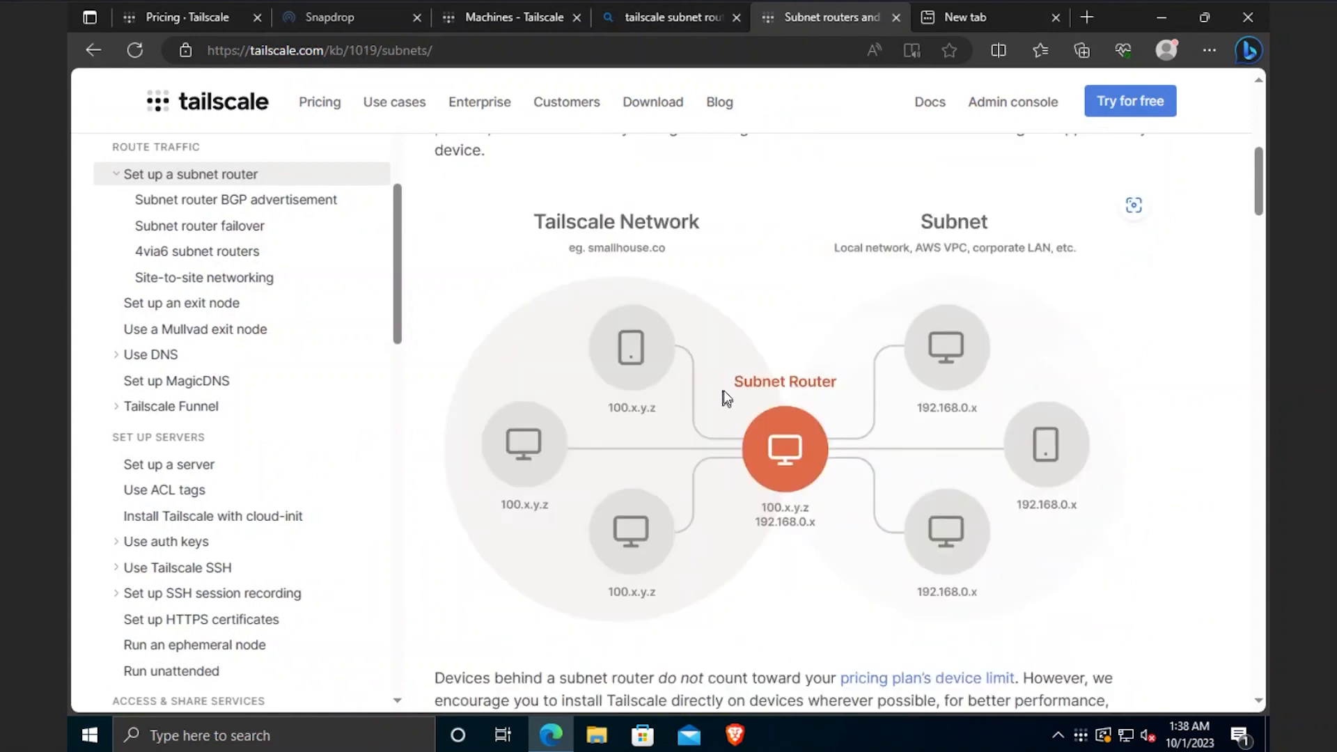
{"action": "left_click_drag", "start_coordinate": [883, 289], "coordinate": [445, 289]}
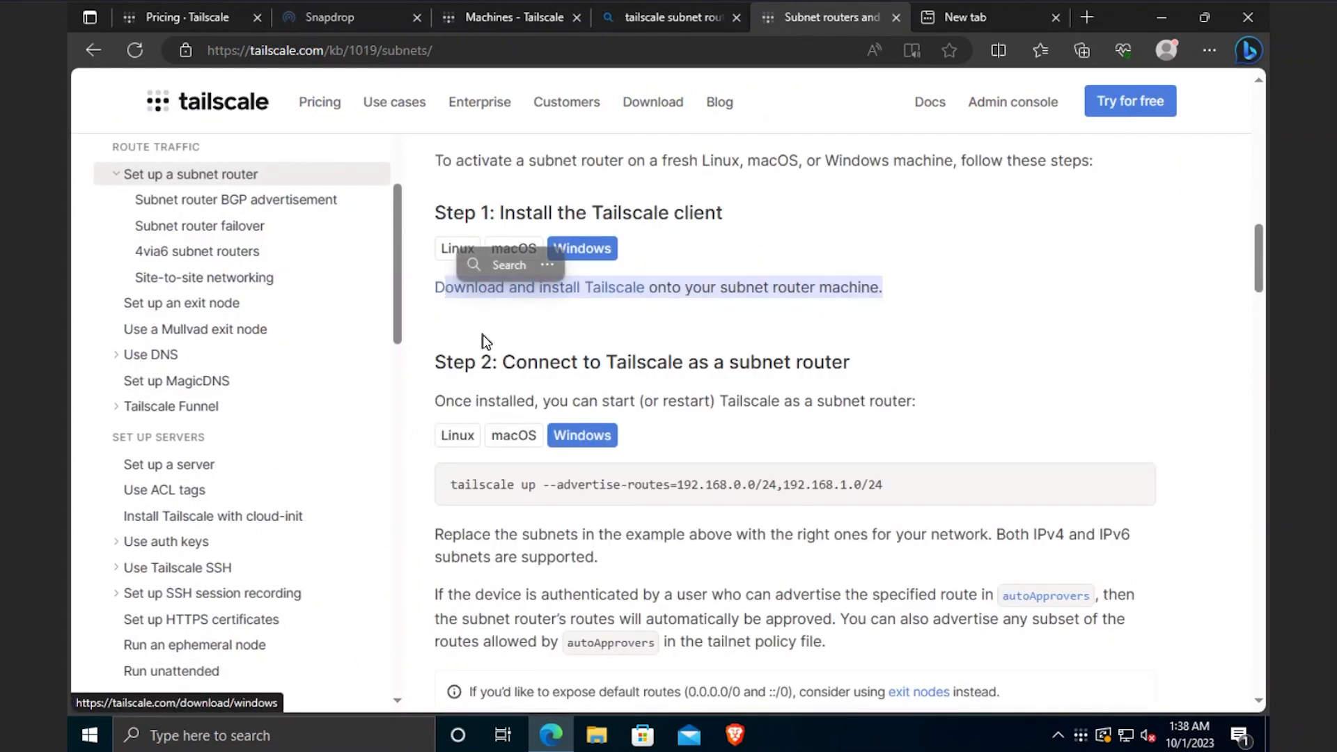
{"action": "left_click", "coordinate": [483, 335]}
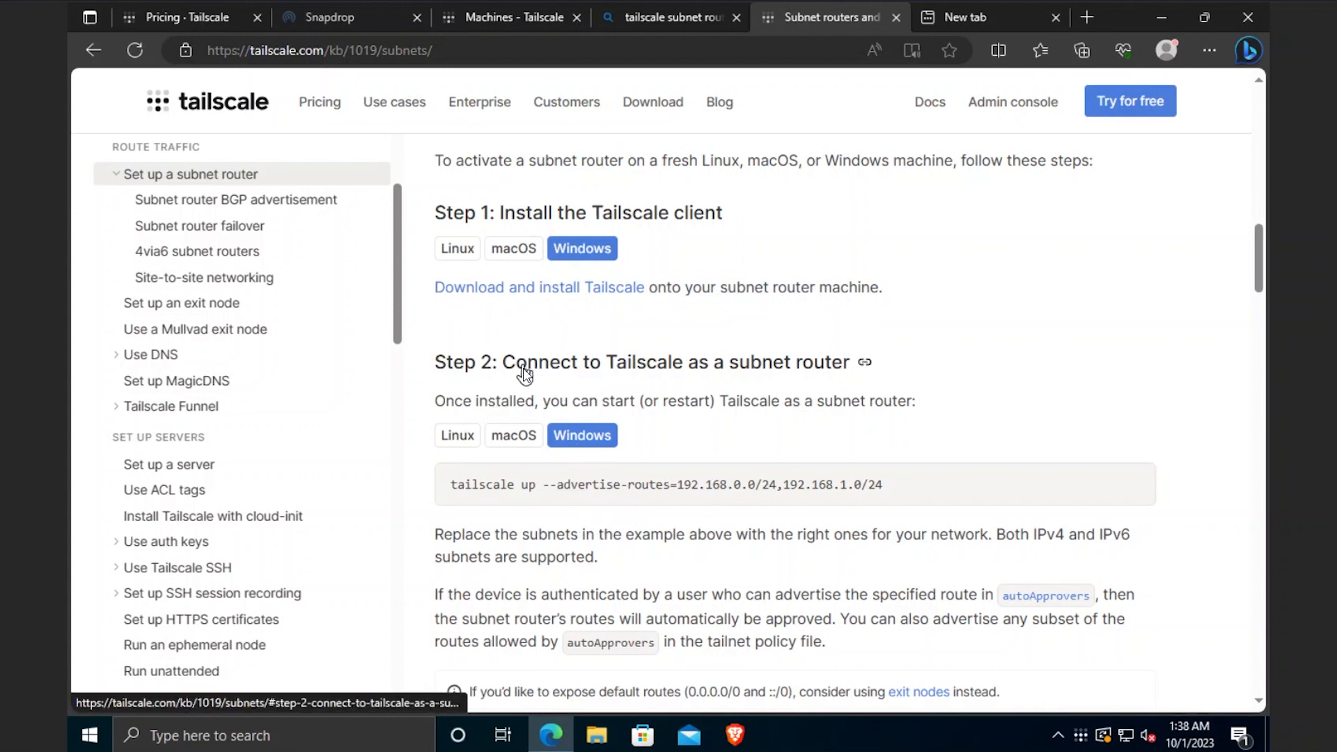
{"action": "scroll", "coordinate": [804, 399], "scroll_direction": "down", "scroll_amount": 1}
{"action": "left_click_drag", "start_coordinate": [886, 392], "coordinate": [453, 391]}
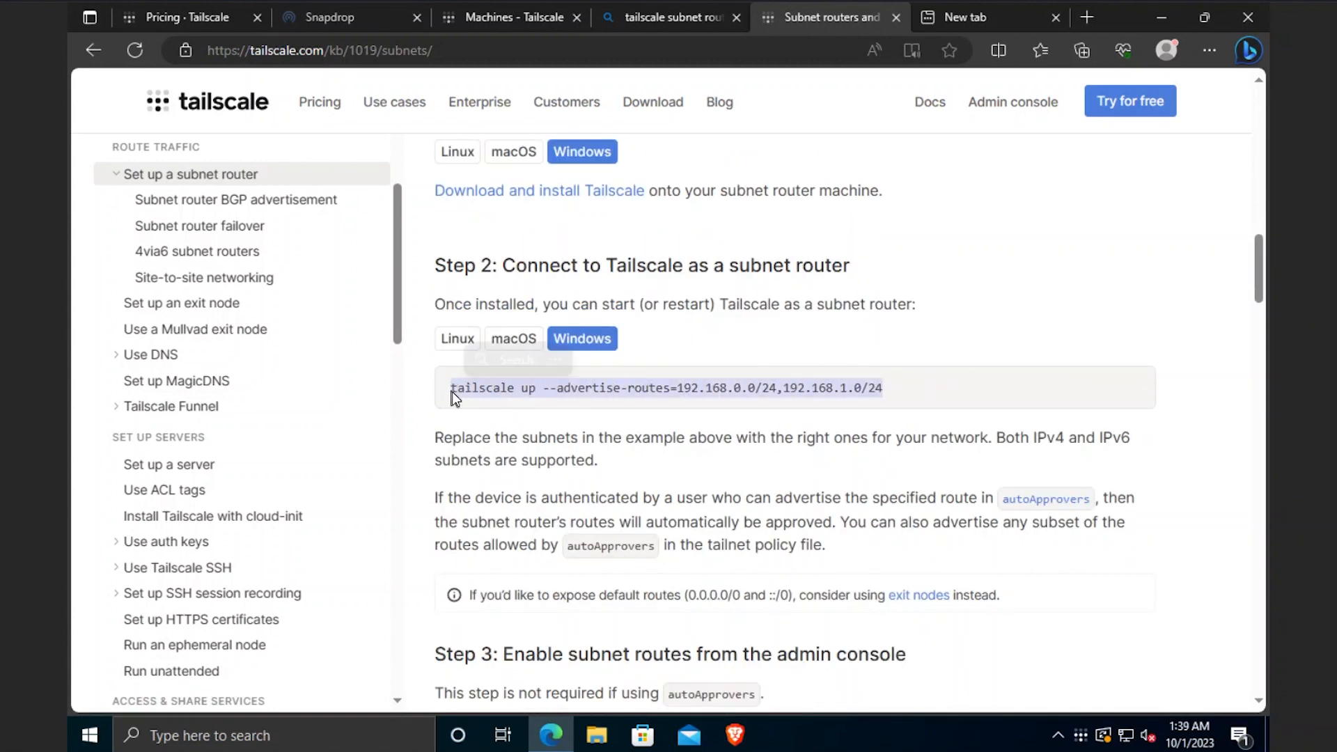
{"action": "right_click", "coordinate": [734, 386]}
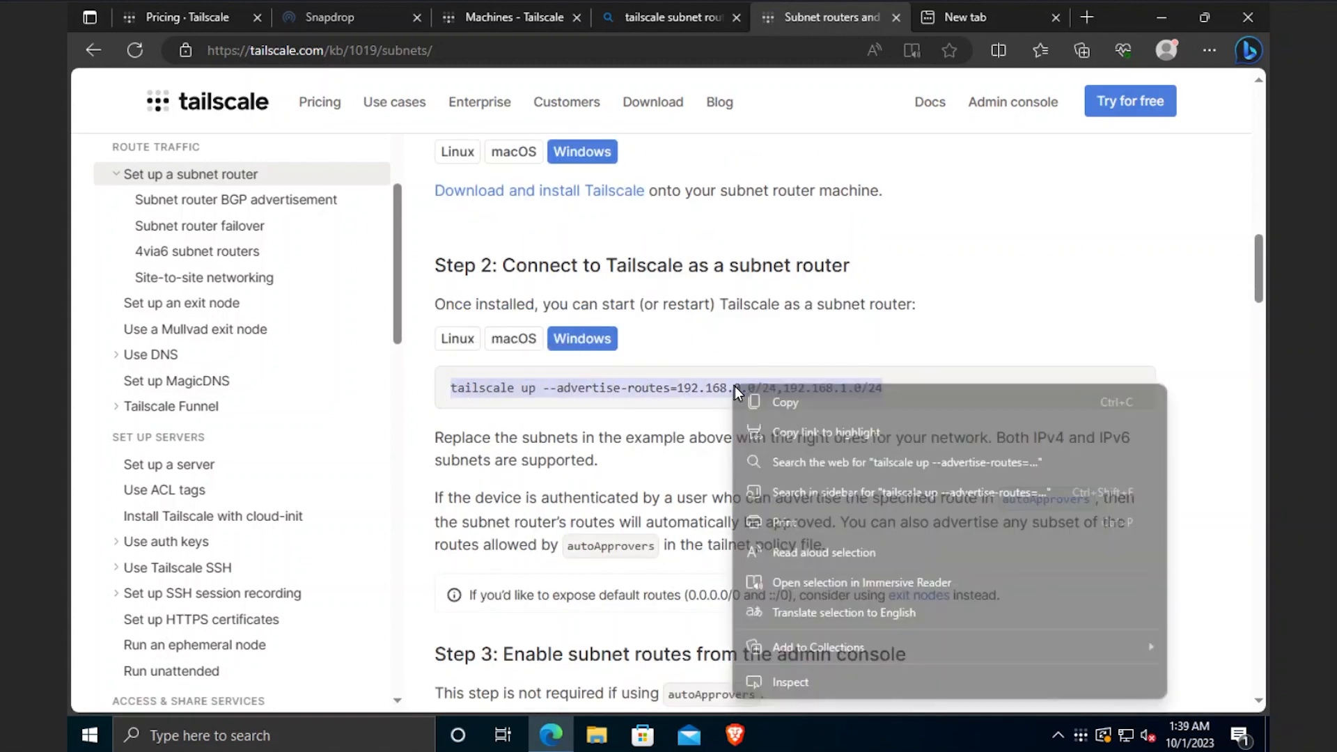
{"action": "left_click", "coordinate": [754, 402]}
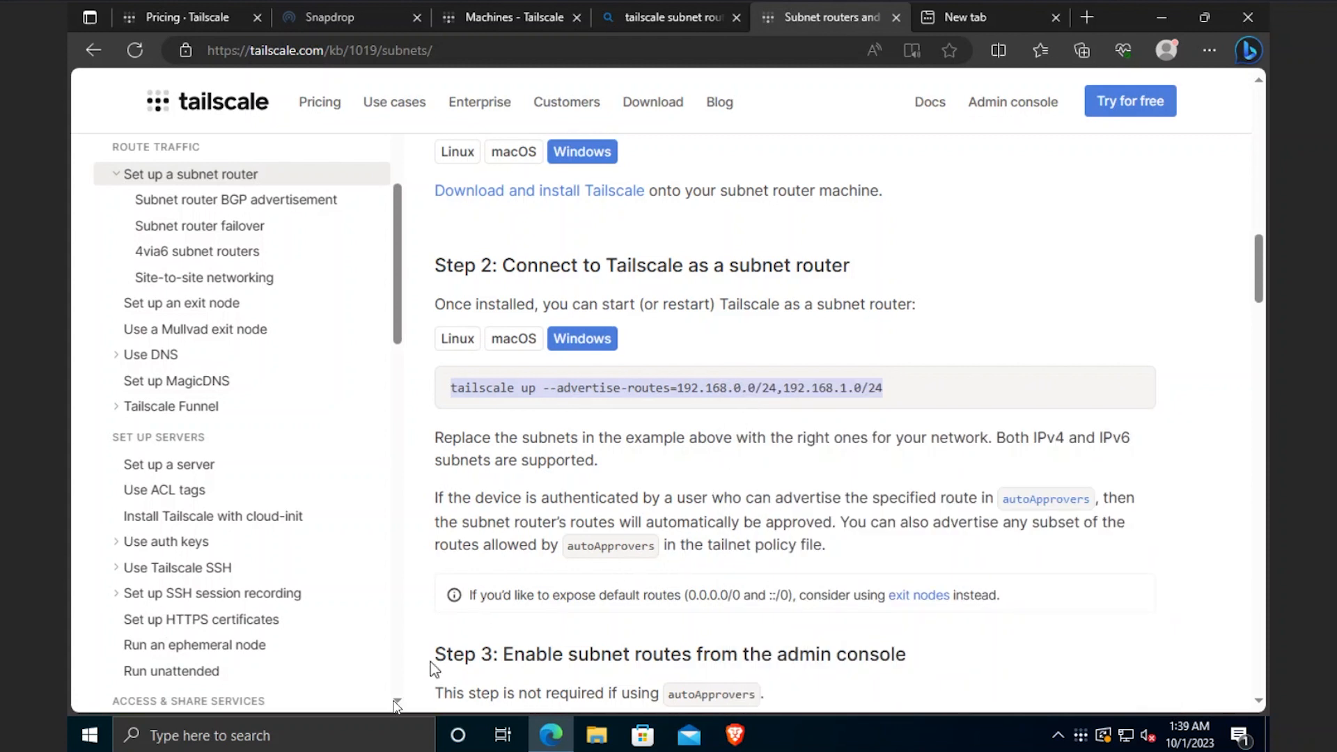
{"action": "left_click", "coordinate": [296, 744]}
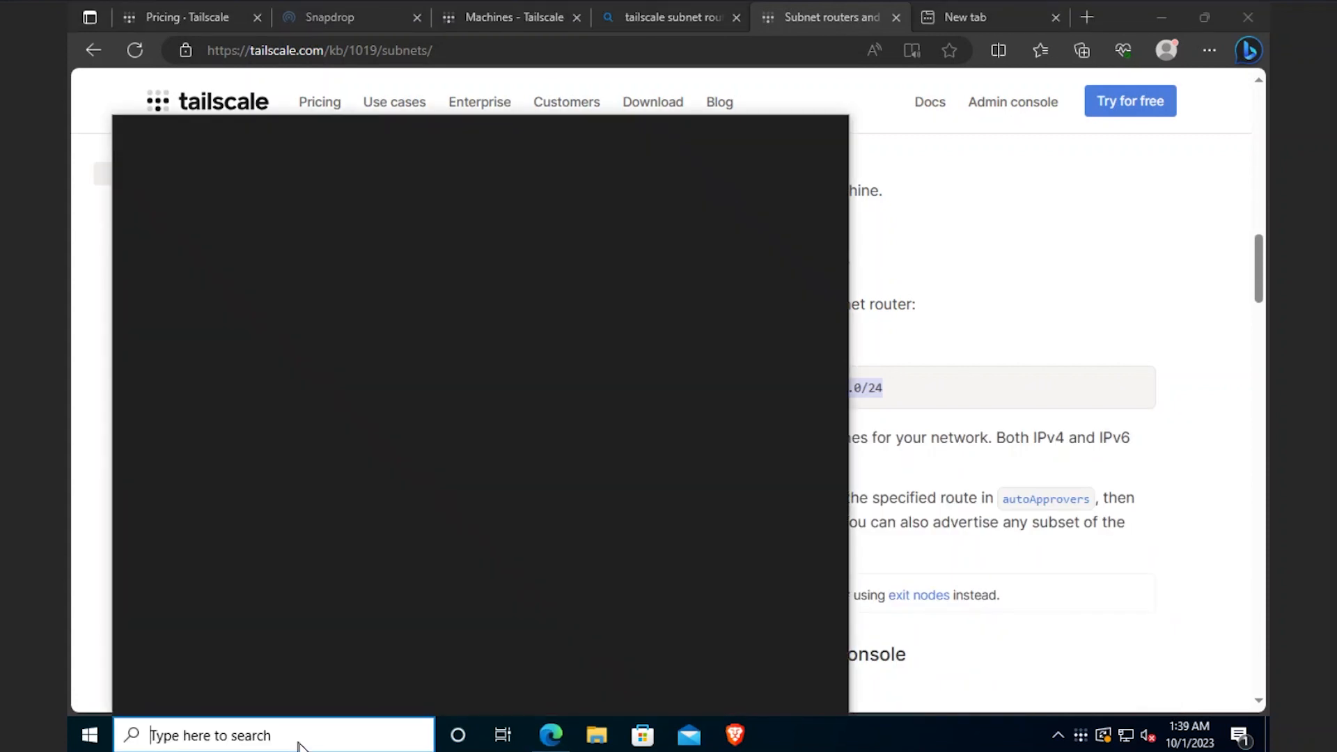
- In Command Prompt, run tailscale up --advertise-routes=192.168.1.0/24, dropping the 192.168.0.0/24 route
{"action": "type", "text": "cmd"}
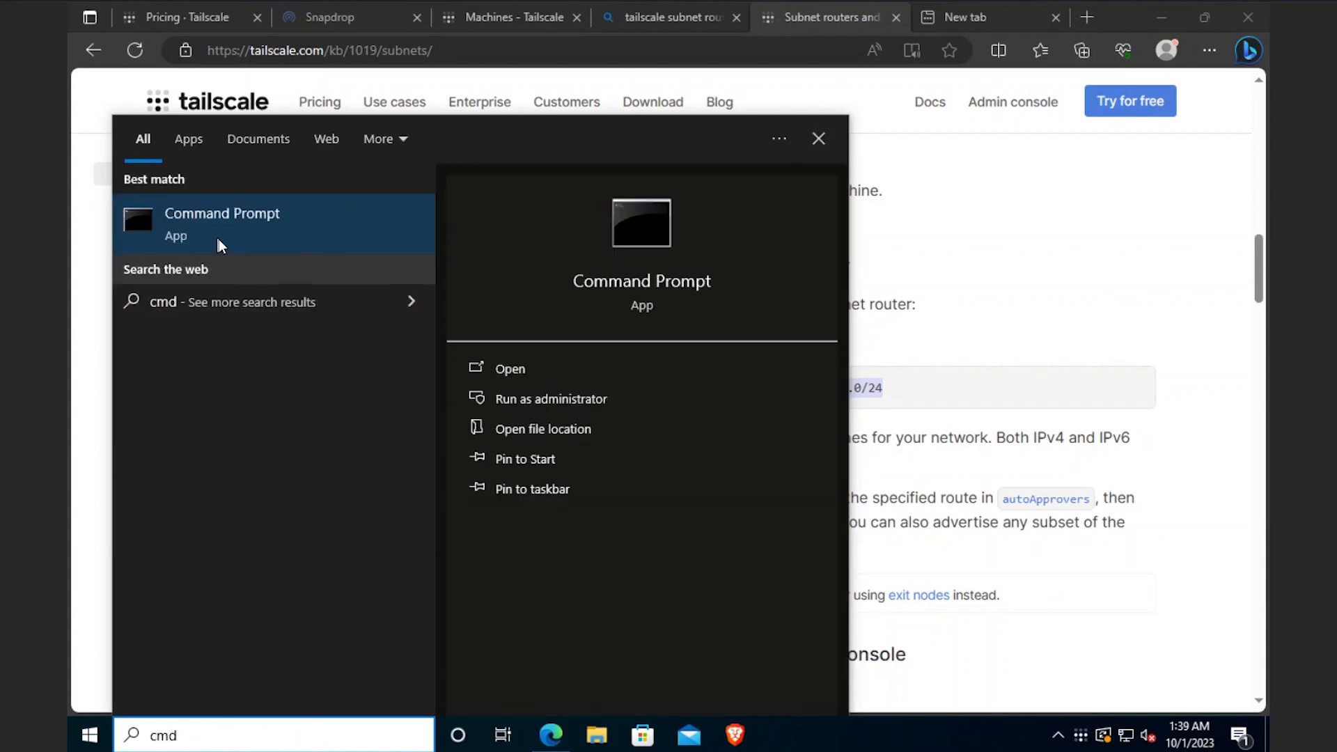
{"action": "left_click", "coordinate": [219, 240]}
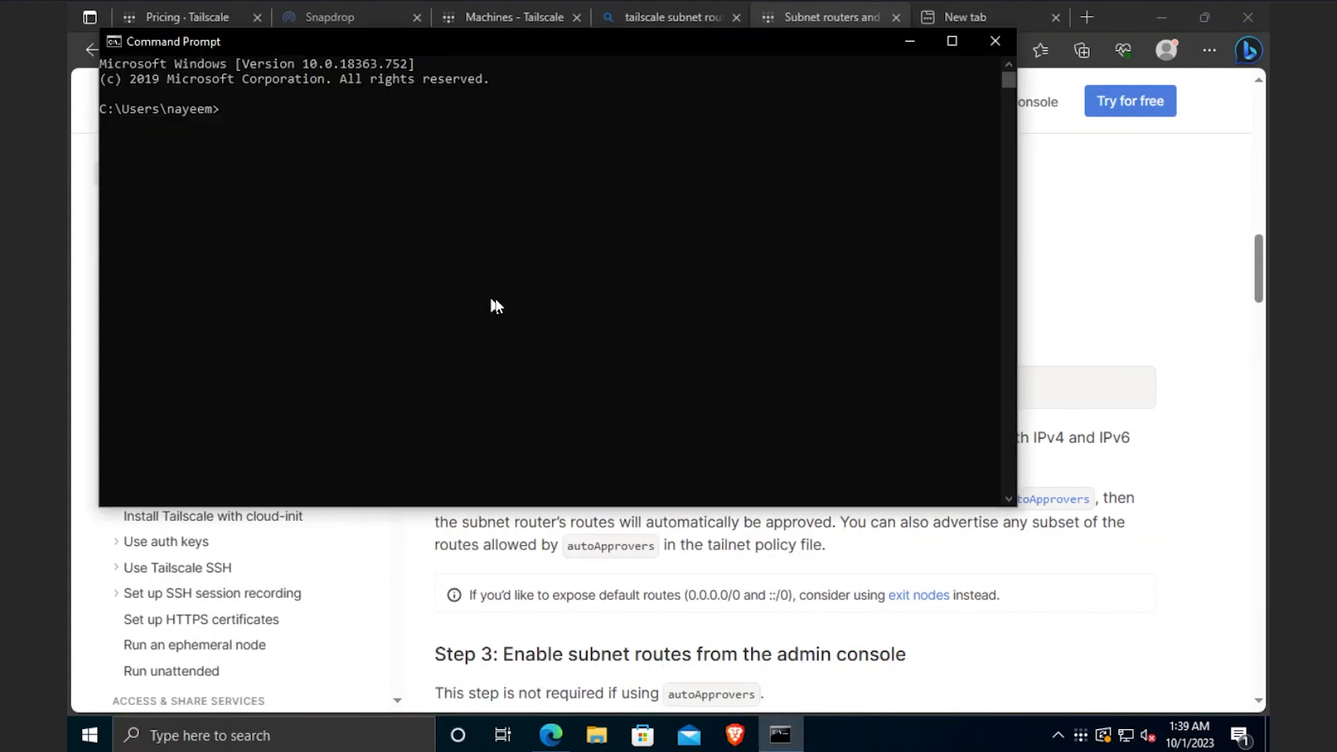
{"action": "key", "text": "ctrl+v"}
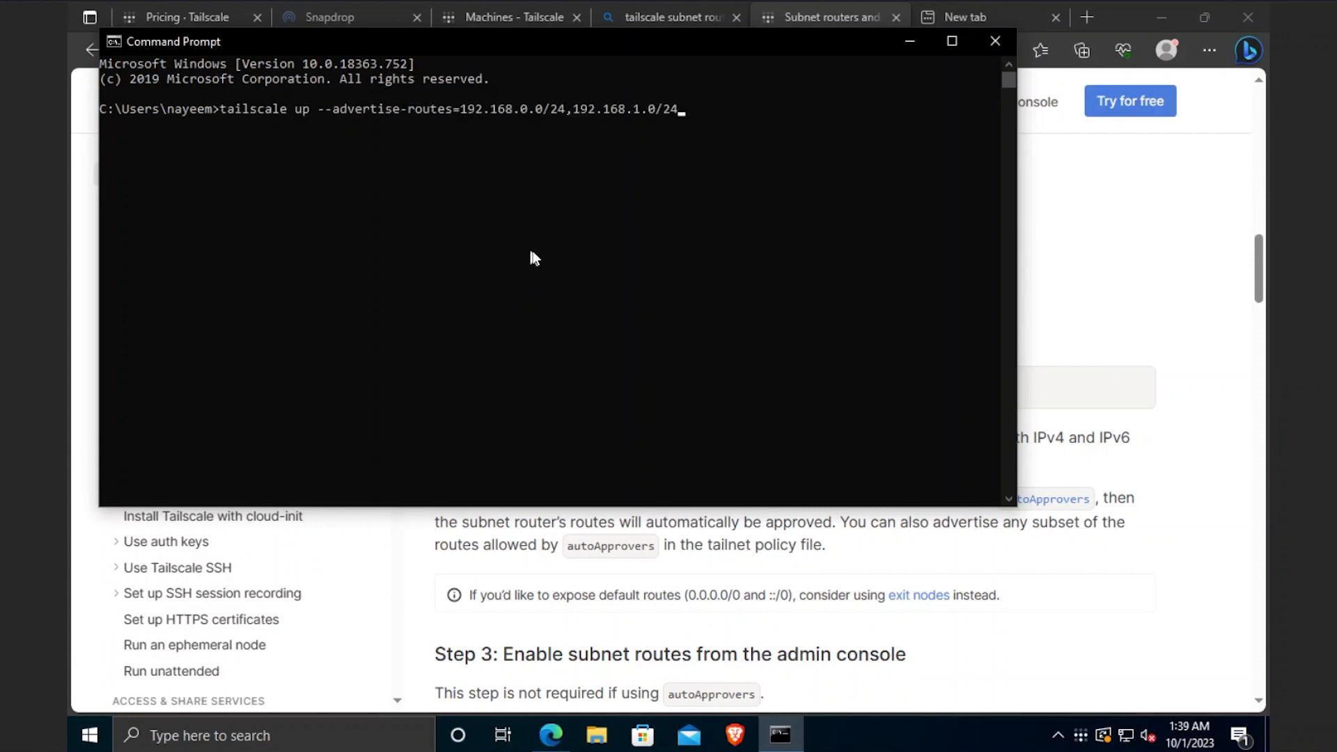
{"action": "key", "text": "Left"}
{"action": "key", "text": "Left"}
{"action": "key", "text": "Left"}
{"action": "key", "text": "Left"}
{"action": "key", "text": "Left"}
{"action": "key", "text": "Left"}
{"action": "key", "text": "Left"}
{"action": "key", "text": "Left"}
{"action": "key", "text": "Left"}
{"action": "key", "text": "Left"}
{"action": "key", "text": "Left"}
{"action": "key", "text": "Left"}
{"action": "key", "text": "Left"}
{"action": "key", "text": "Left"}
{"action": "key", "text": "BackSpace"}
{"action": "key", "text": "BackSpace"}
{"action": "key", "text": "BackSpace"}
{"action": "key", "text": "BackSpace"}
{"action": "key", "text": "BackSpace"}
{"action": "key", "text": "BackSpace"}
{"action": "key", "text": "BackSpace"}
{"action": "key", "text": "BackSpace"}
{"action": "key", "text": "BackSpace"}
{"action": "key", "text": "BackSpace"}
{"action": "key", "text": "BackSpace"}
{"action": "key", "text": "BackSpace"}
{"action": "key", "text": "BackSpace"}
{"action": "key", "text": "BackSpace"}
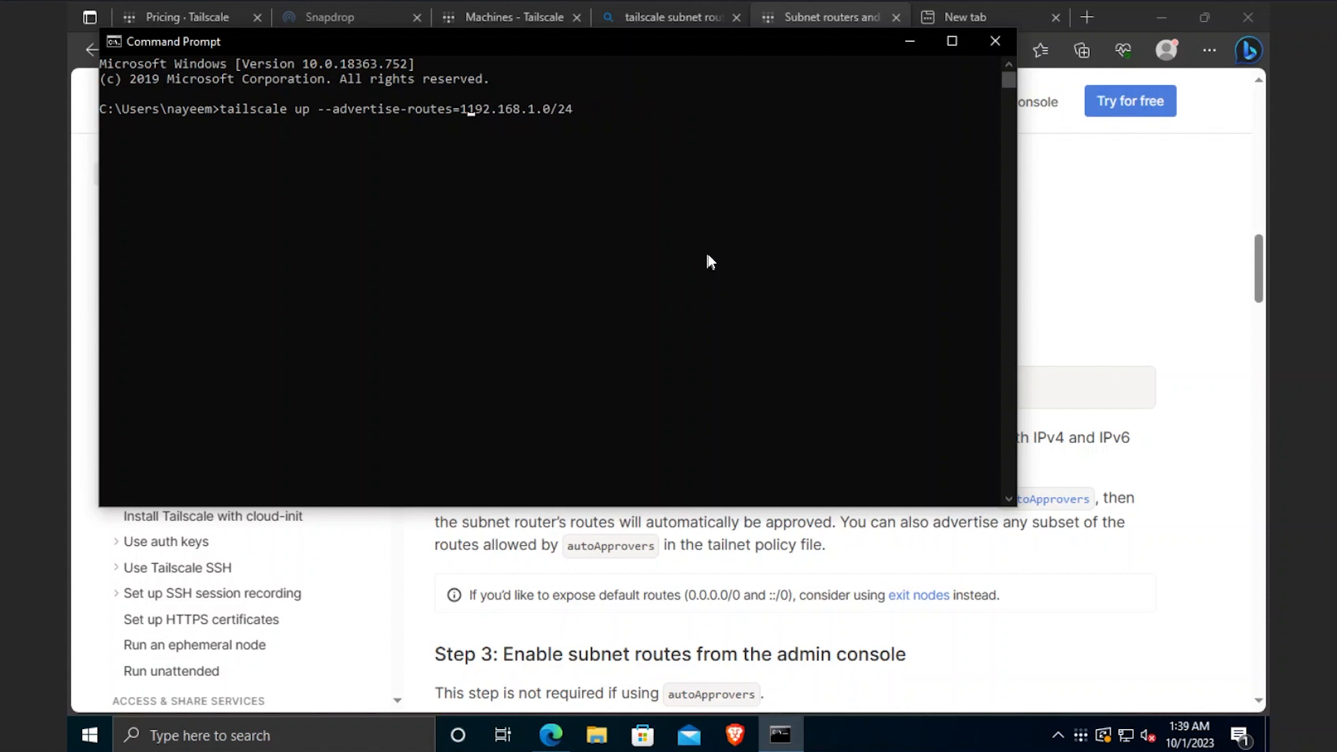
{"action": "key", "text": "BackSpace"}
{"action": "key", "text": "Return"}
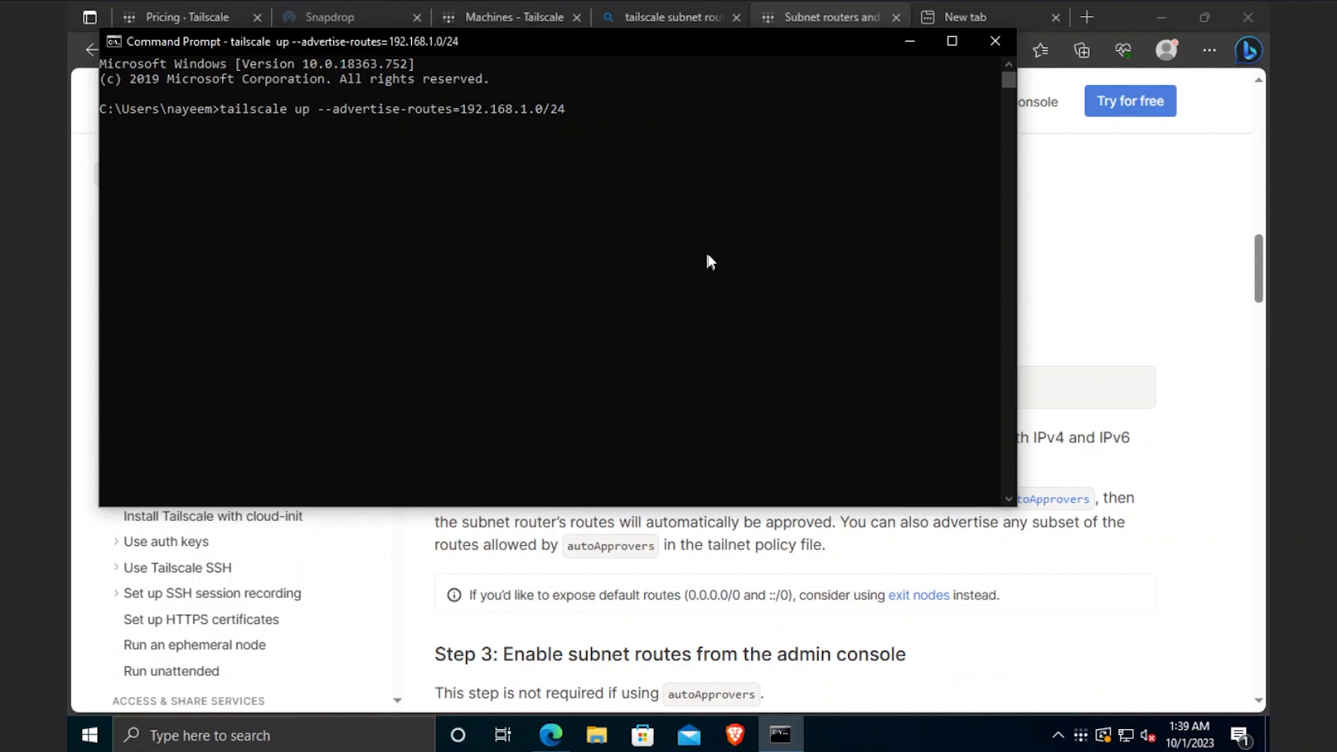
{"action": "left_click", "coordinate": [520, 21]}
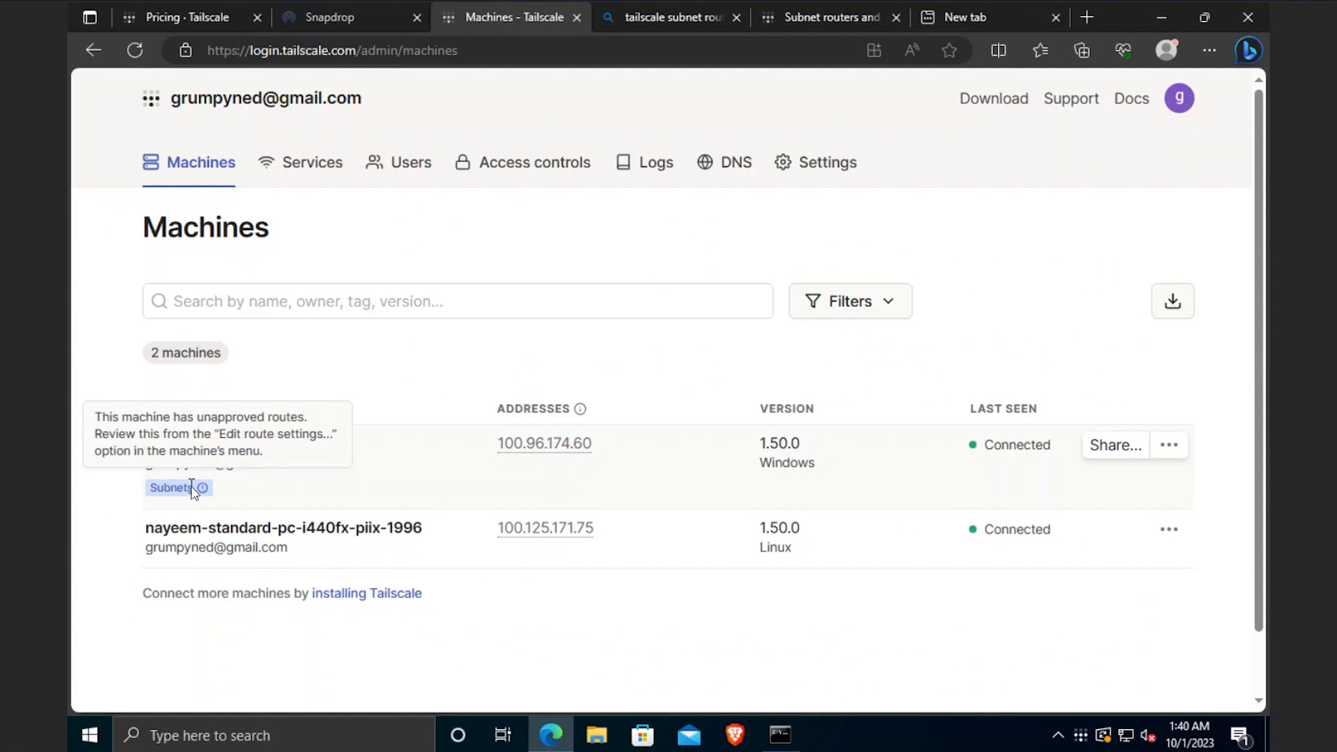
- Approve the 192.168.1.0/24 subnet route in desktop-kntvf19's route settings
{"action": "left_click", "coordinate": [1162, 447]}
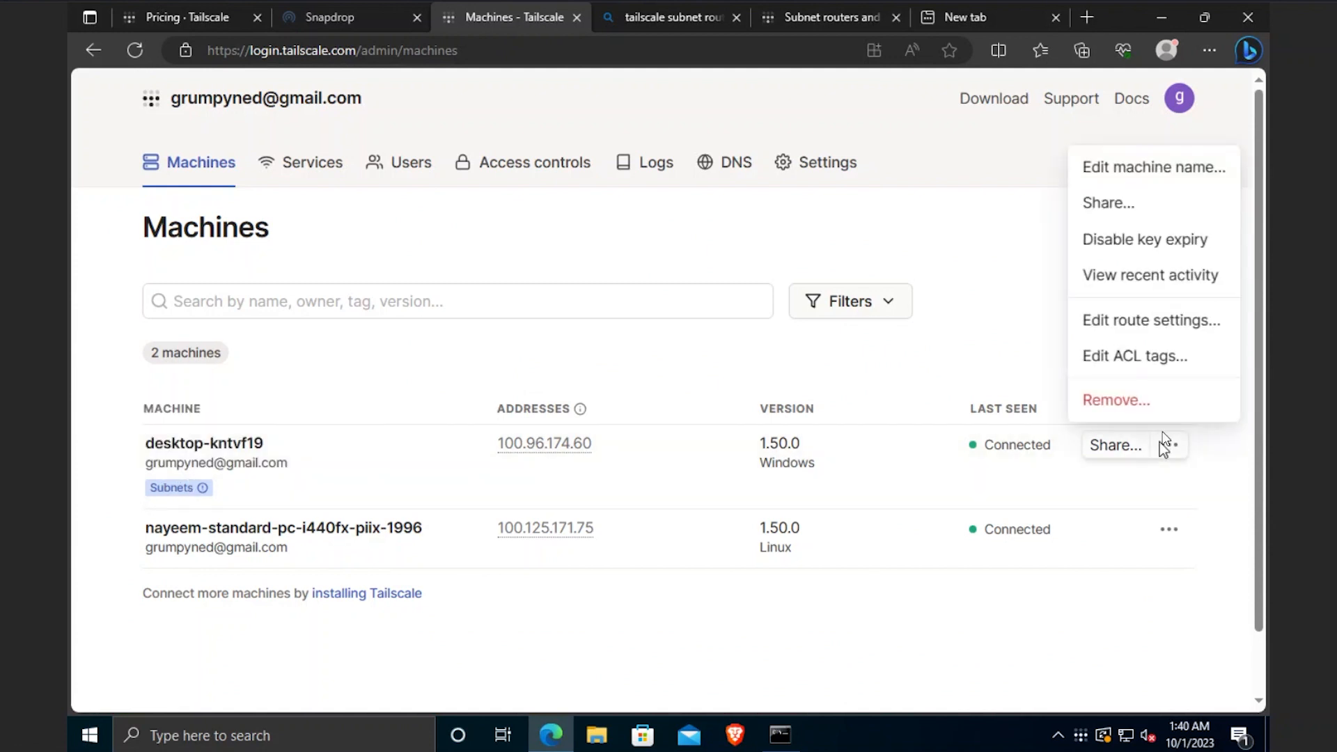
{"action": "left_click", "coordinate": [1145, 319]}
{"action": "left_click", "coordinate": [463, 276]}
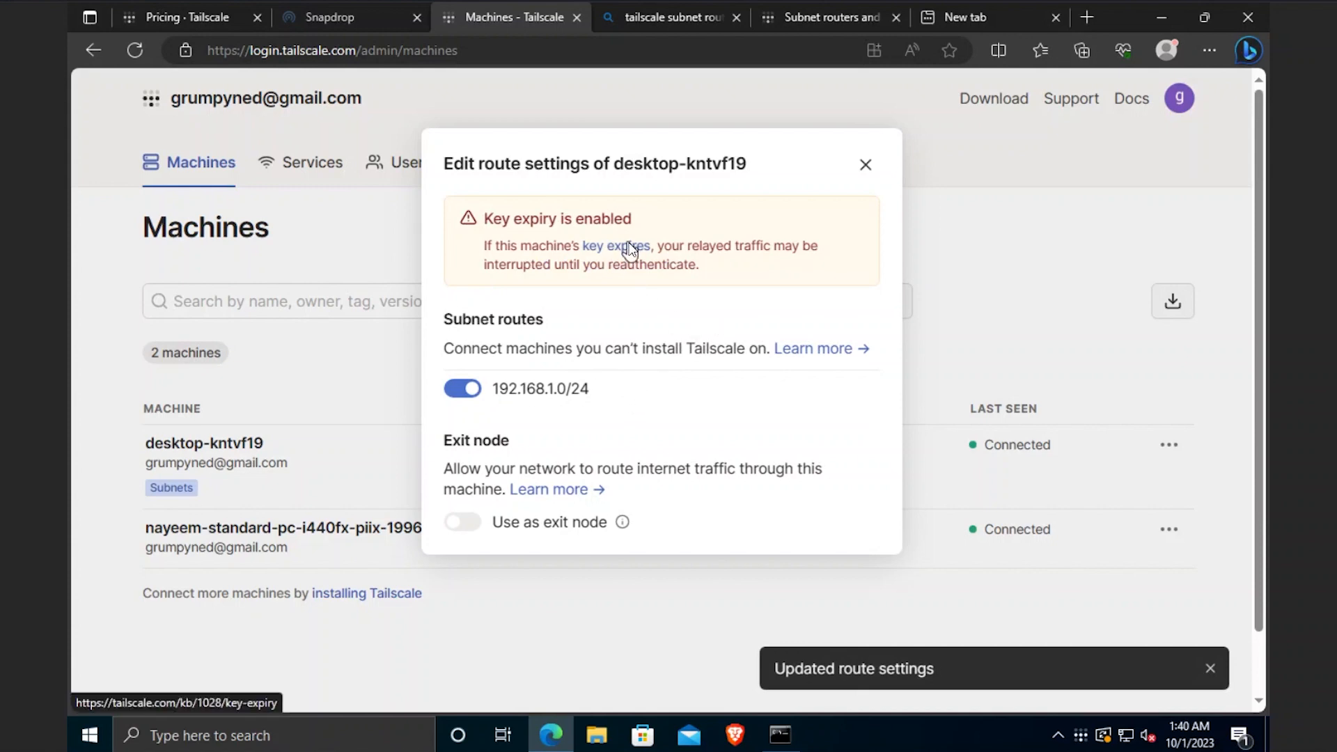
{"action": "left_click", "coordinate": [865, 165]}
- Disable key expiry for desktop-kntvf19
{"action": "left_click", "coordinate": [1170, 445]}
{"action": "left_click", "coordinate": [1134, 239]}
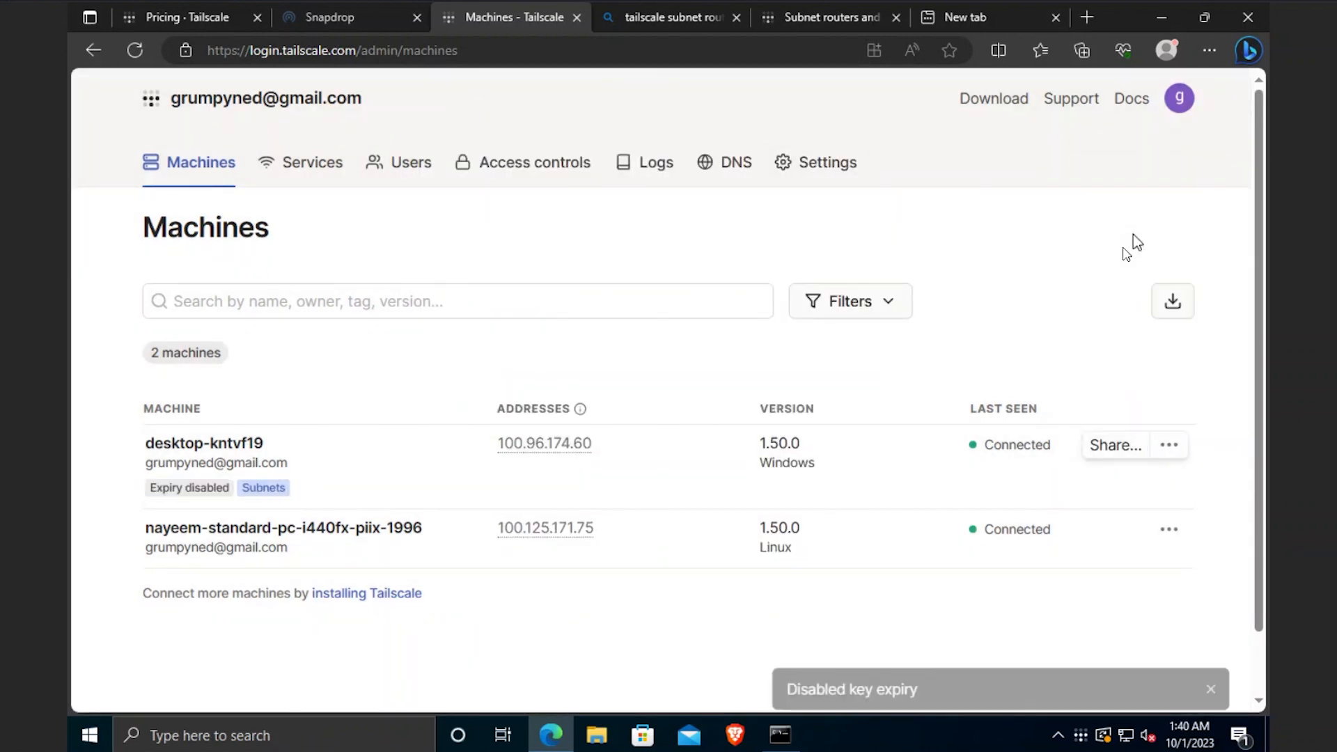
{"action": "left_click", "coordinate": [947, 17]}
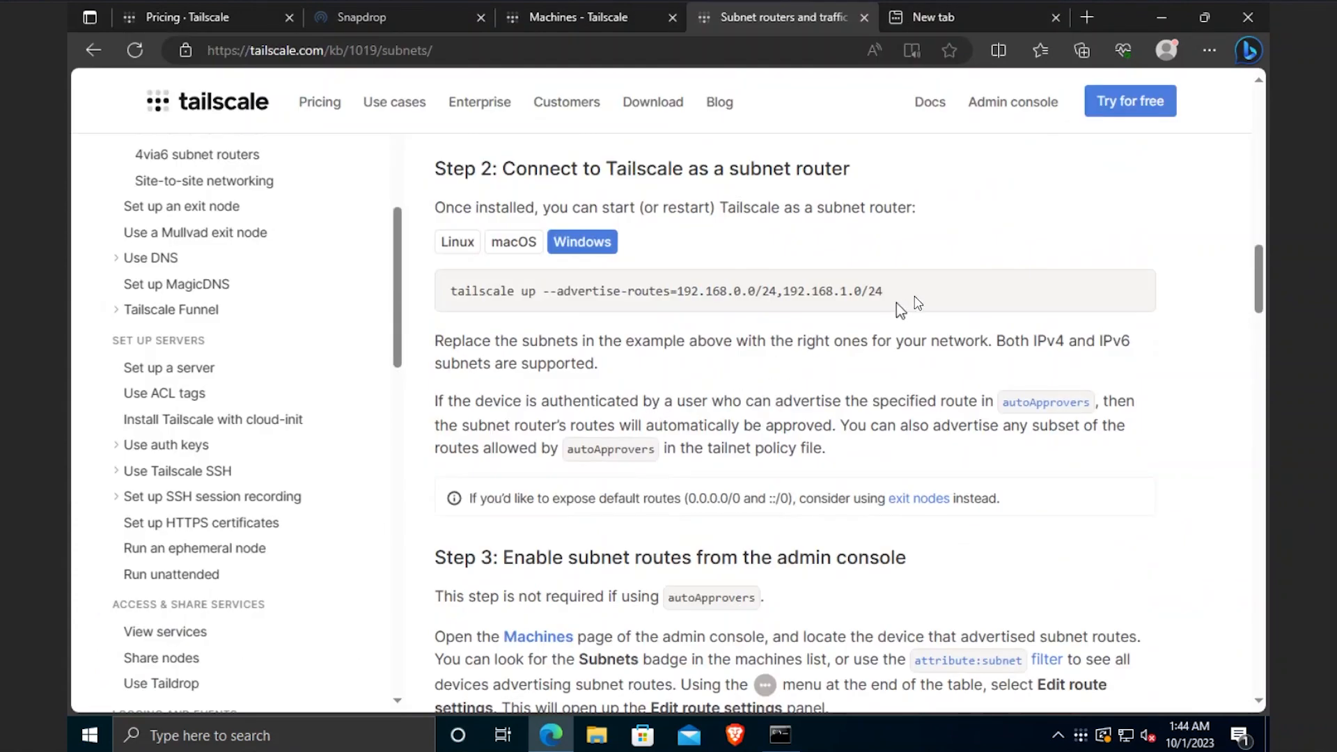
- Copy the subnet router advertise-routes command from the Tailscale docs
{"action": "left_click_drag", "start_coordinate": [892, 296], "coordinate": [450, 288]}
{"action": "key", "text": "ctrl+c"}
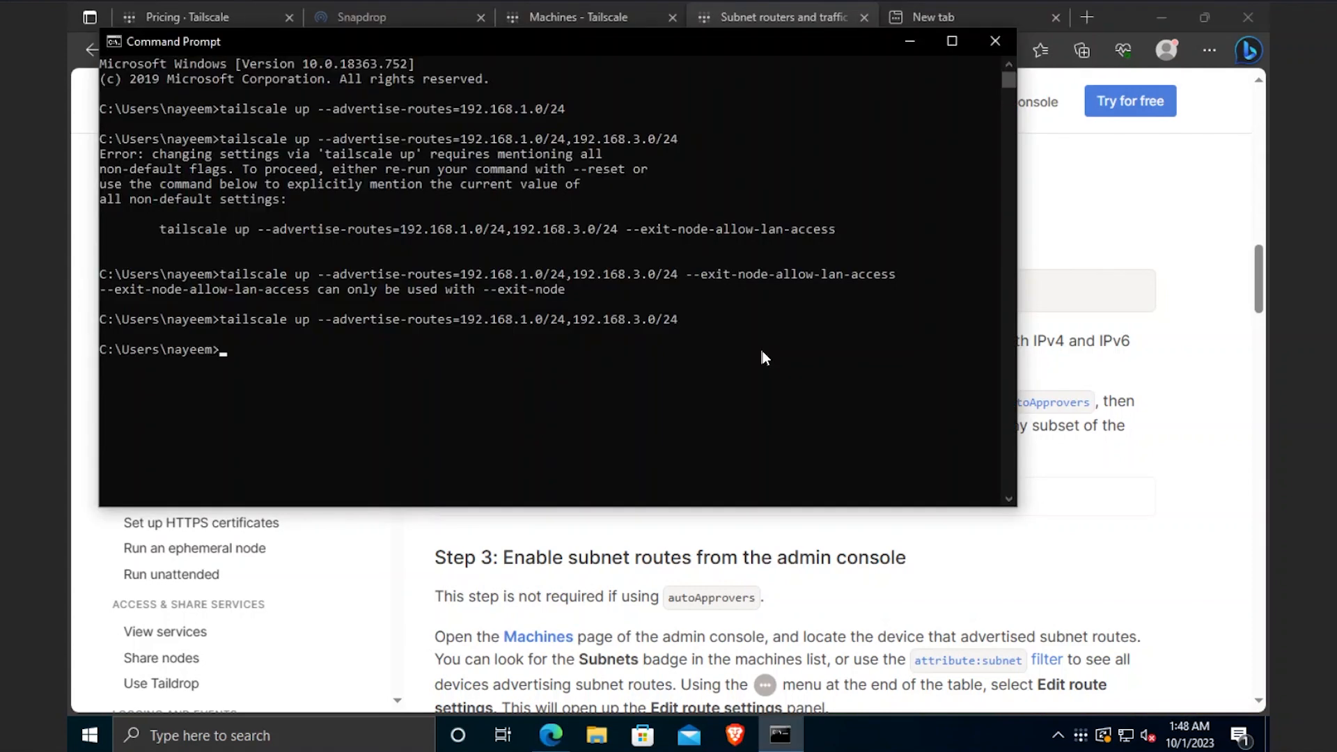
- Approve the 192.168.3.0/24 subnet route in desktop-kntvf19's route settings
{"action": "left_click", "coordinate": [914, 40]}
{"action": "left_click", "coordinate": [557, 21]}
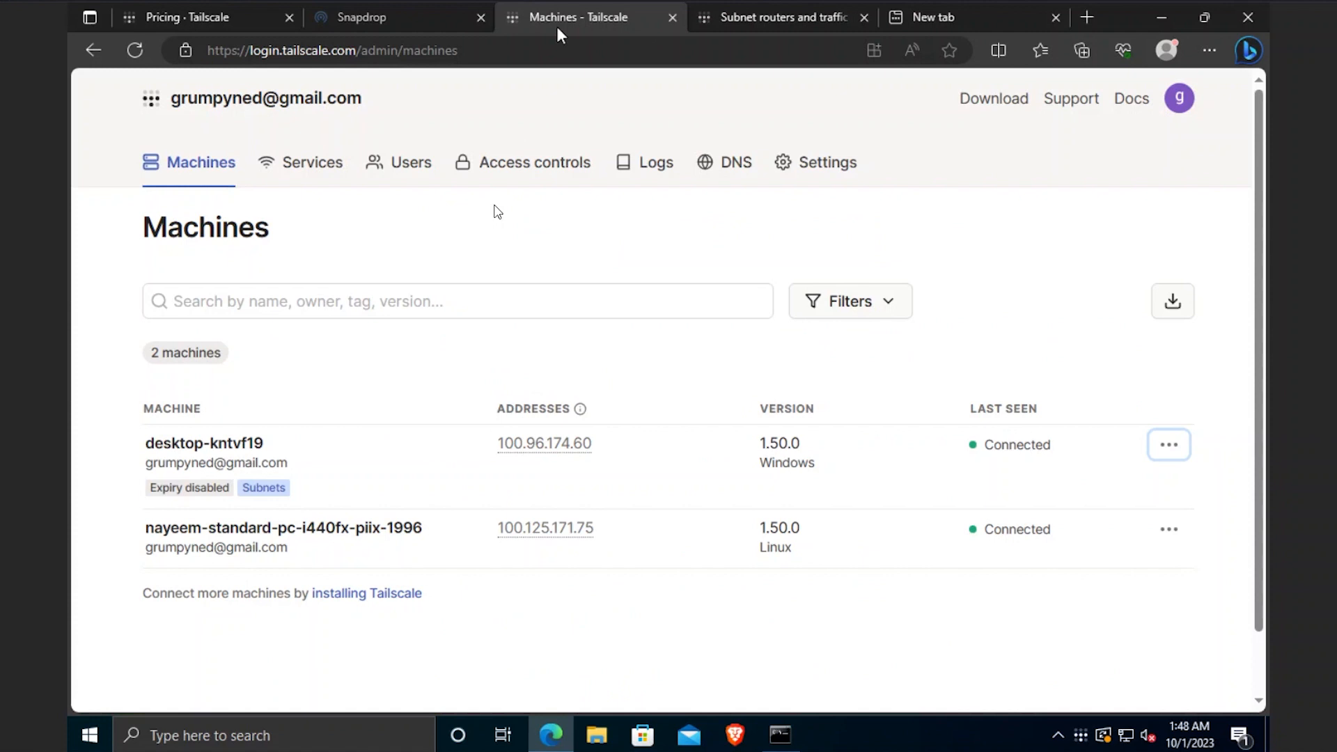
{"action": "left_click", "coordinate": [1153, 449]}
{"action": "left_click", "coordinate": [1149, 316]}
{"action": "left_click_drag", "start_coordinate": [606, 310], "coordinate": [469, 314]}
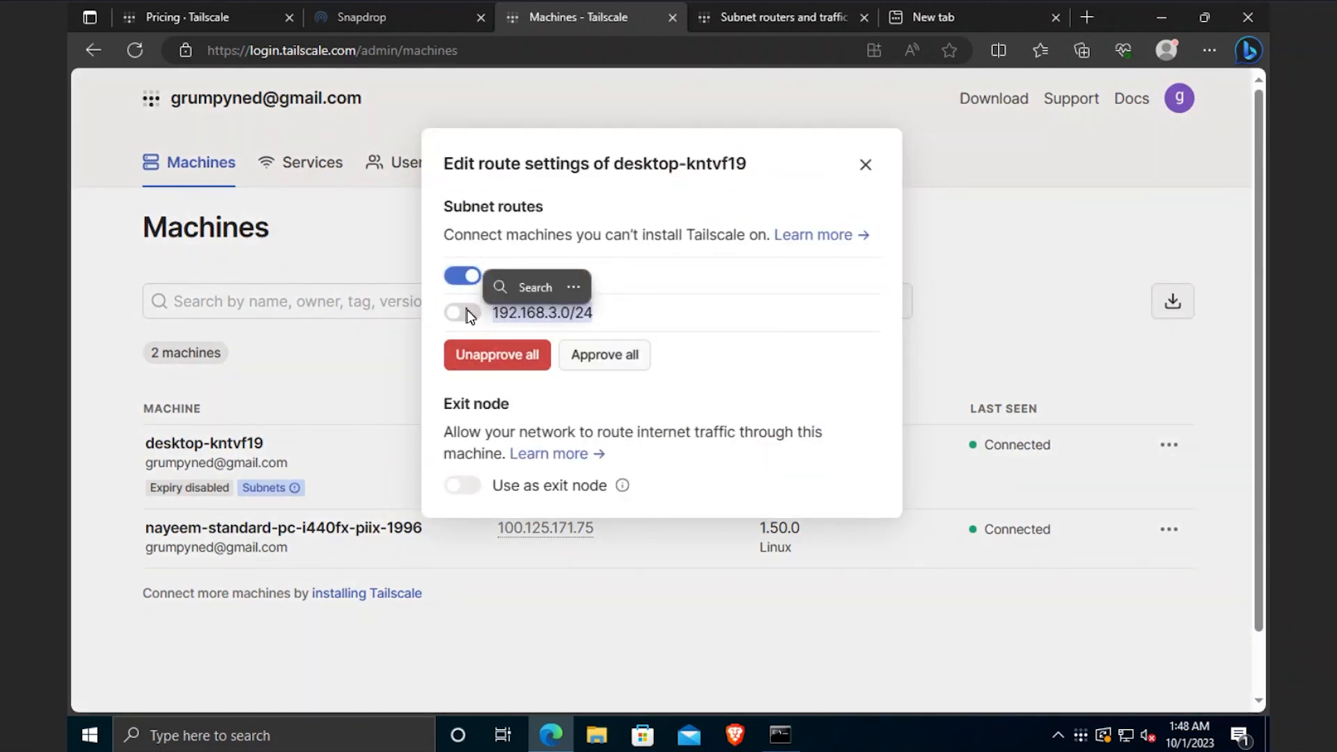
{"action": "left_click", "coordinate": [551, 323]}
{"action": "left_click", "coordinate": [461, 313]}
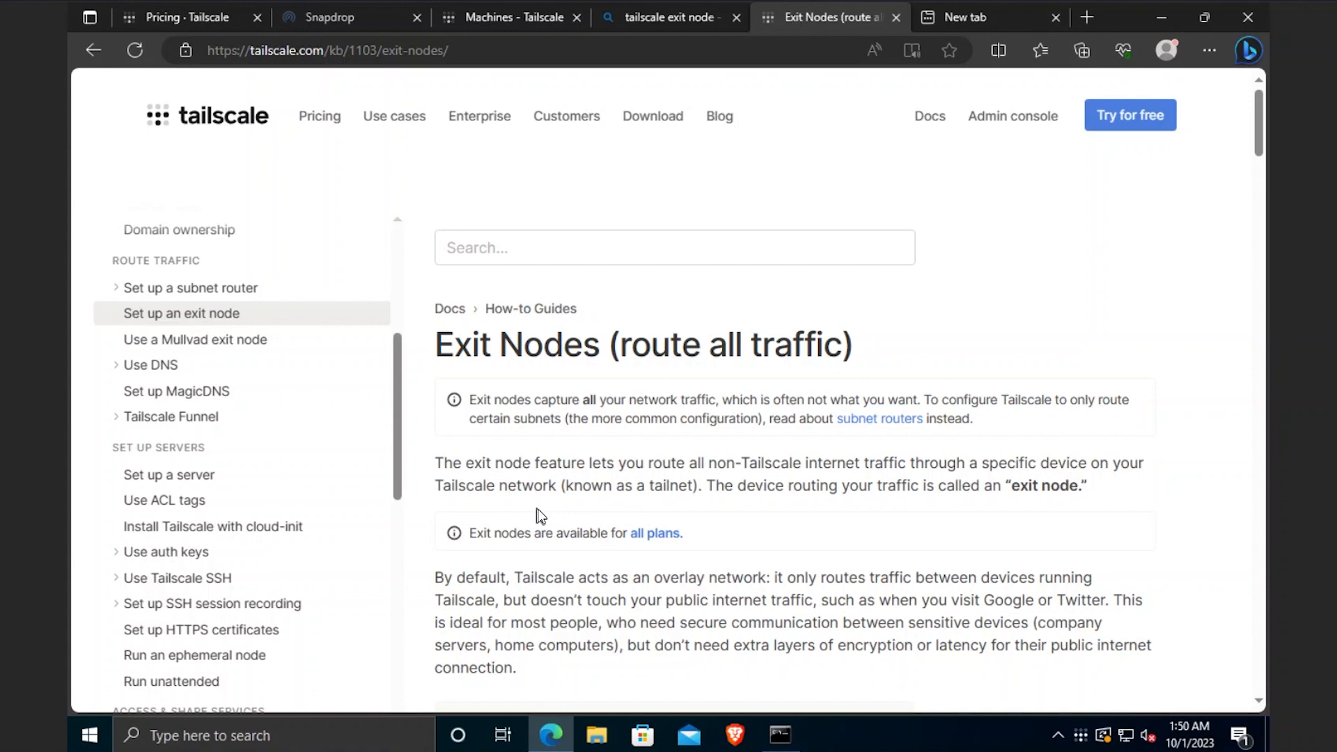
- Run this Windows PC as an exit node from the Tailscale tray menu and verify it's ticked
{"action": "scroll", "coordinate": [578, 501], "scroll_direction": "down", "scroll_amount": 1}
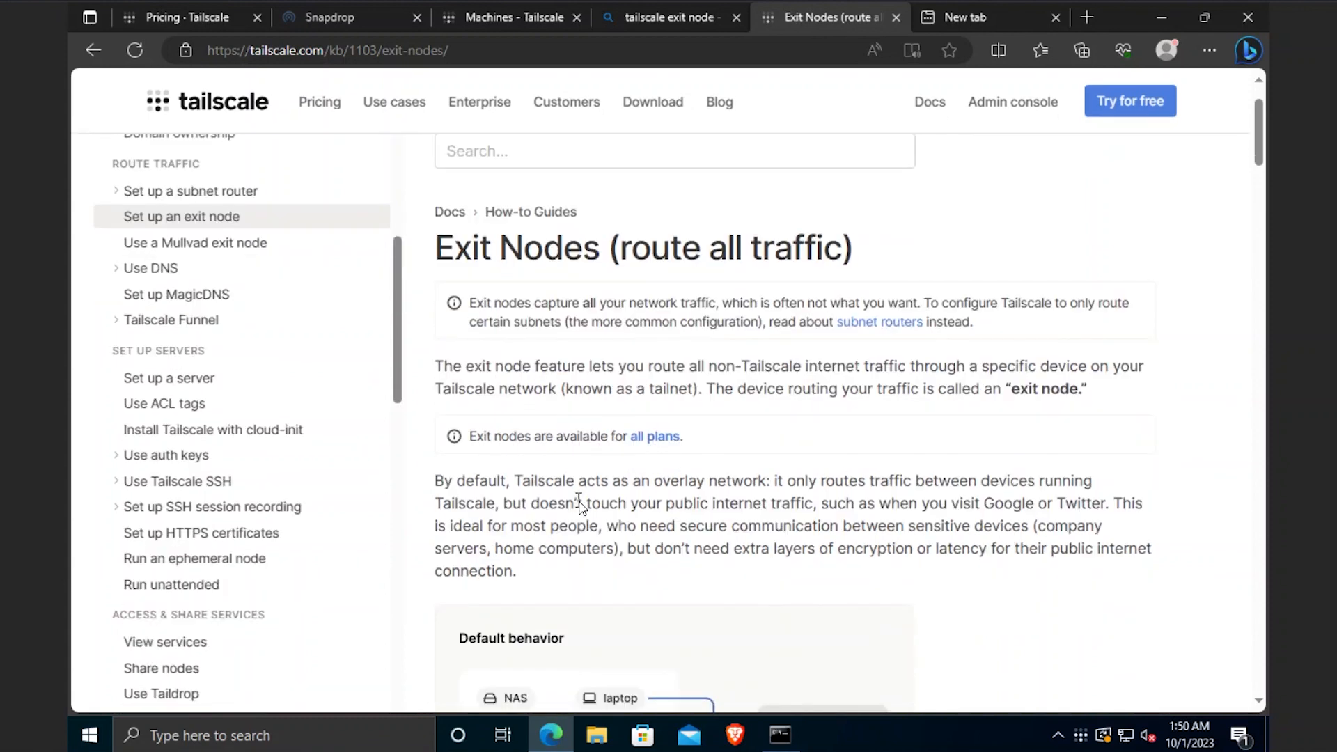
{"action": "scroll", "coordinate": [579, 501], "scroll_direction": "down", "scroll_amount": 10}
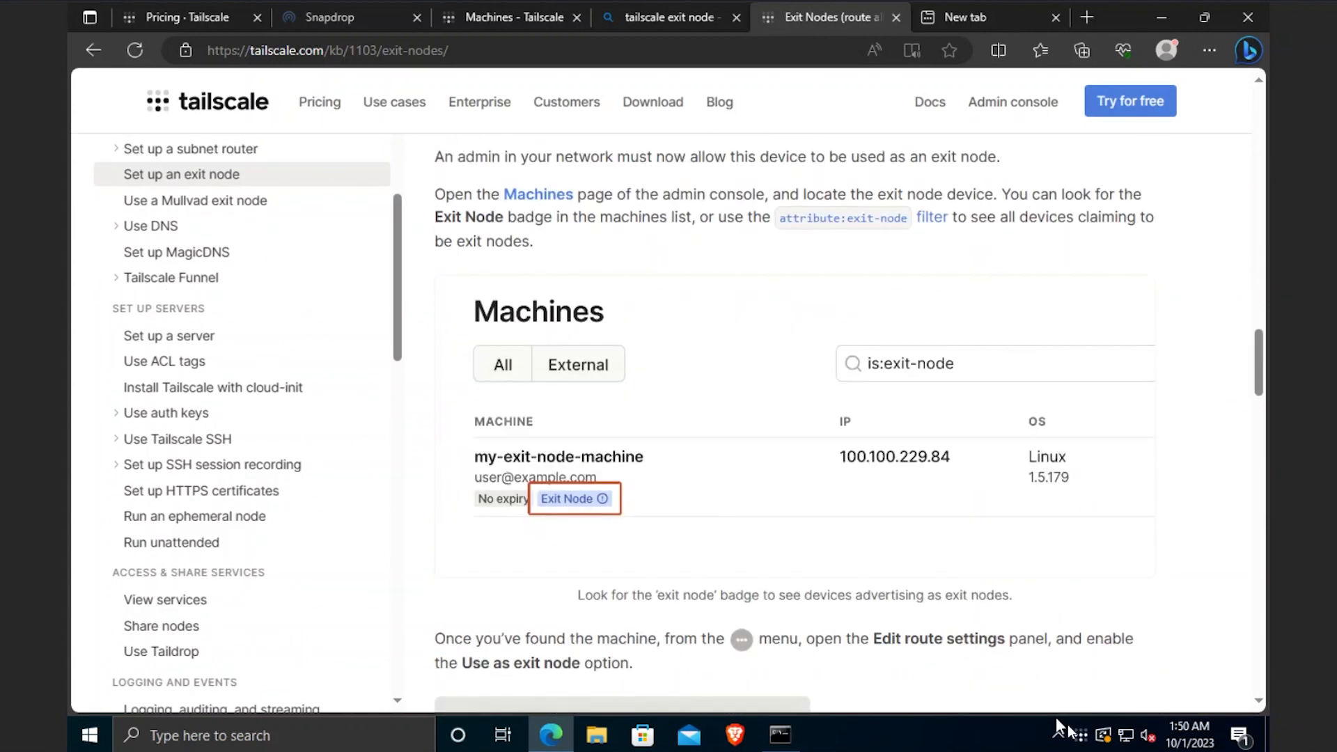
{"action": "right_click", "coordinate": [1082, 736]}
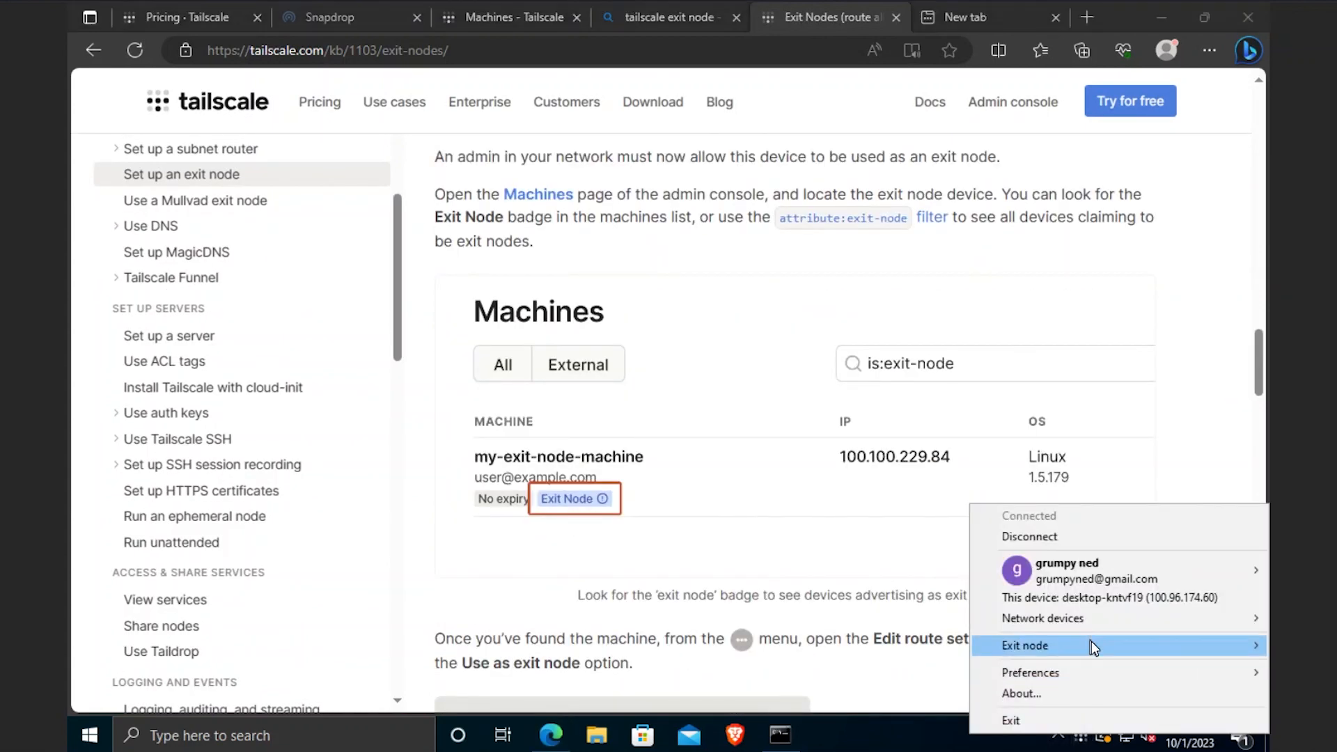
{"action": "mouse_move", "coordinate": [1093, 643]}
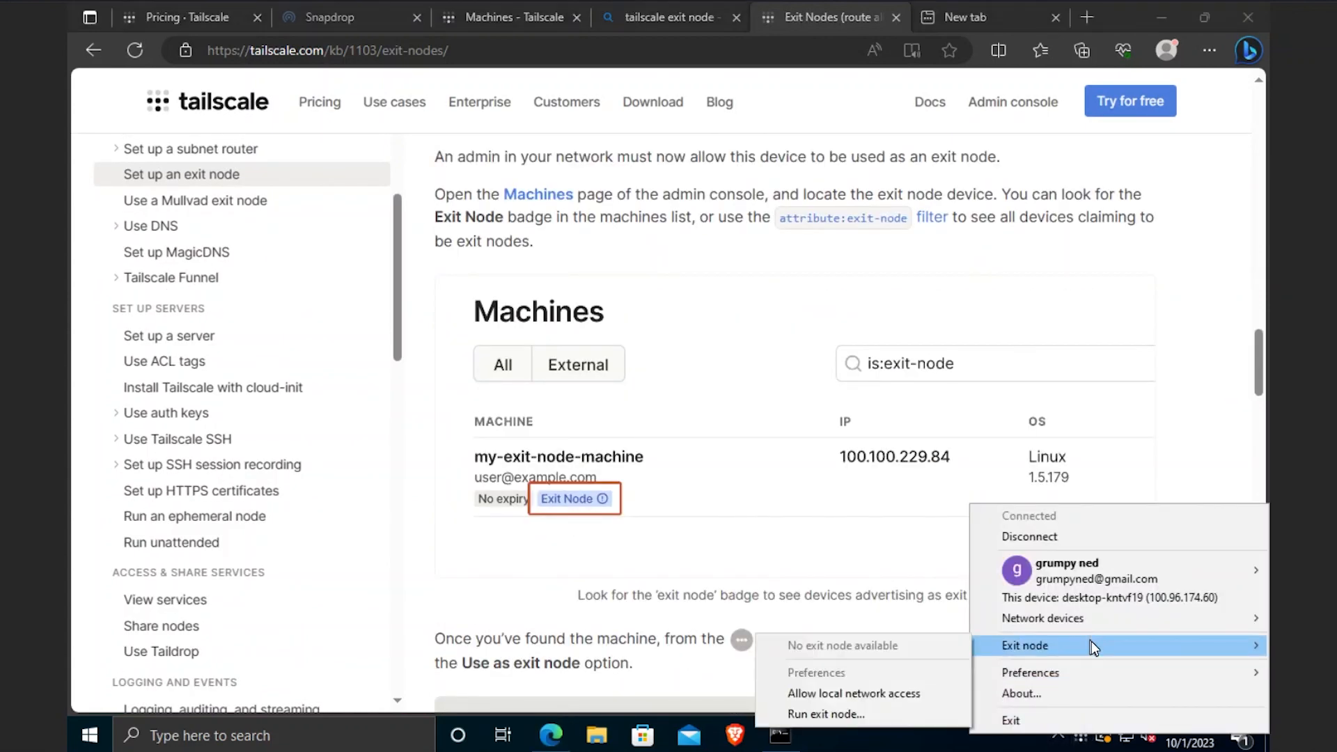
{"action": "left_click", "coordinate": [872, 716]}
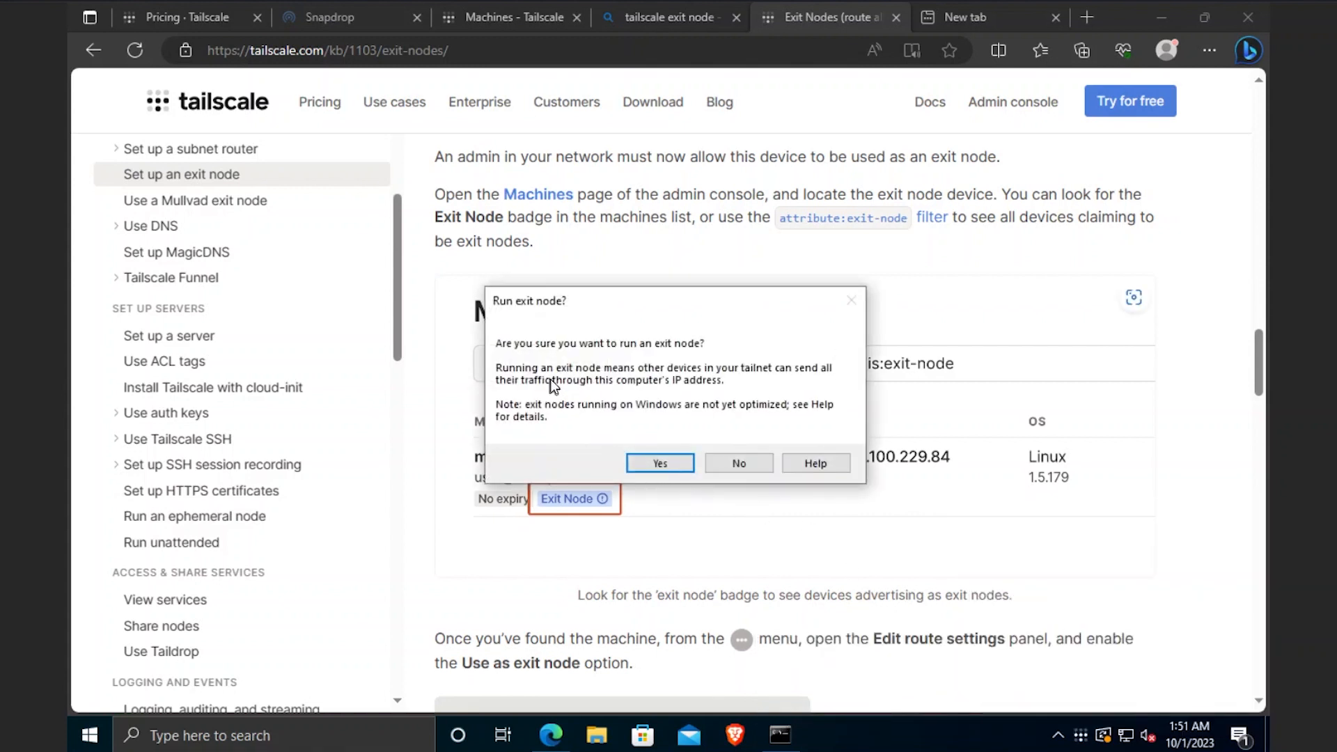
{"action": "left_click", "coordinate": [663, 468]}
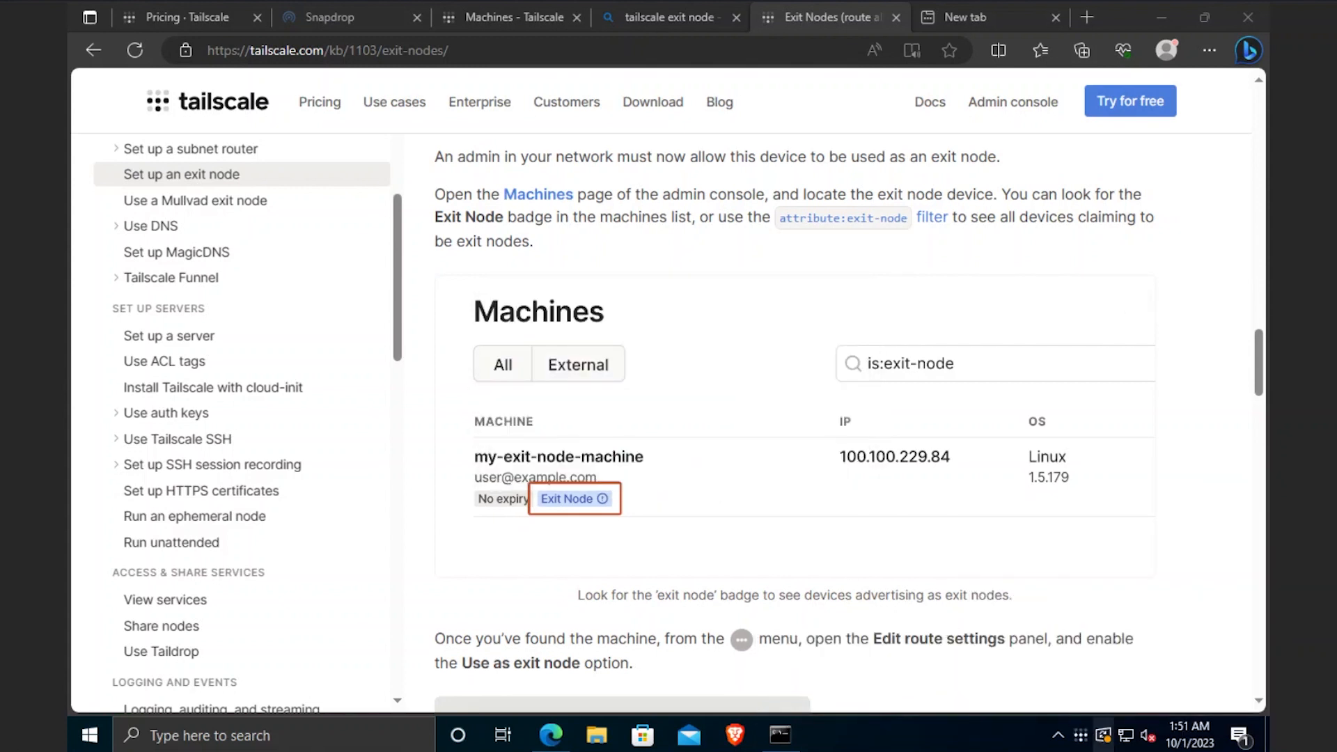
{"action": "left_click", "coordinate": [1104, 734]}
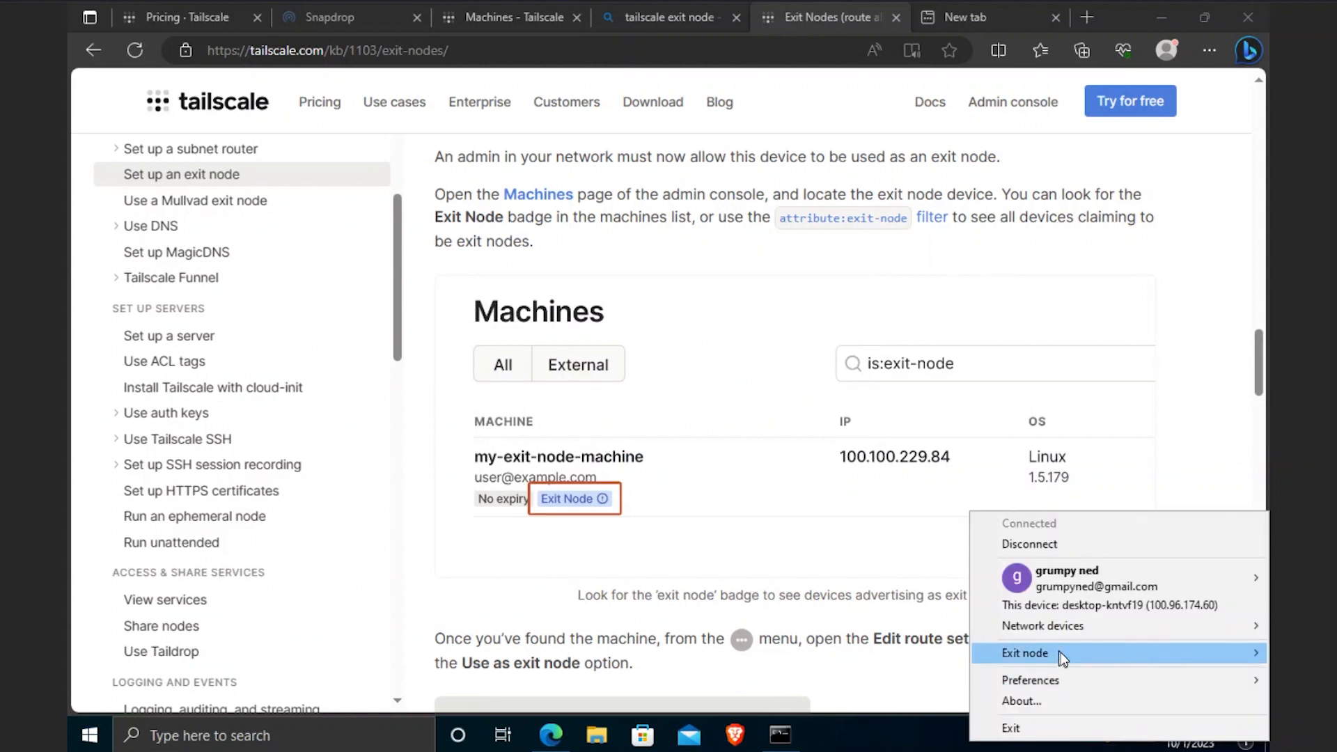
{"action": "mouse_move", "coordinate": [1060, 652]}
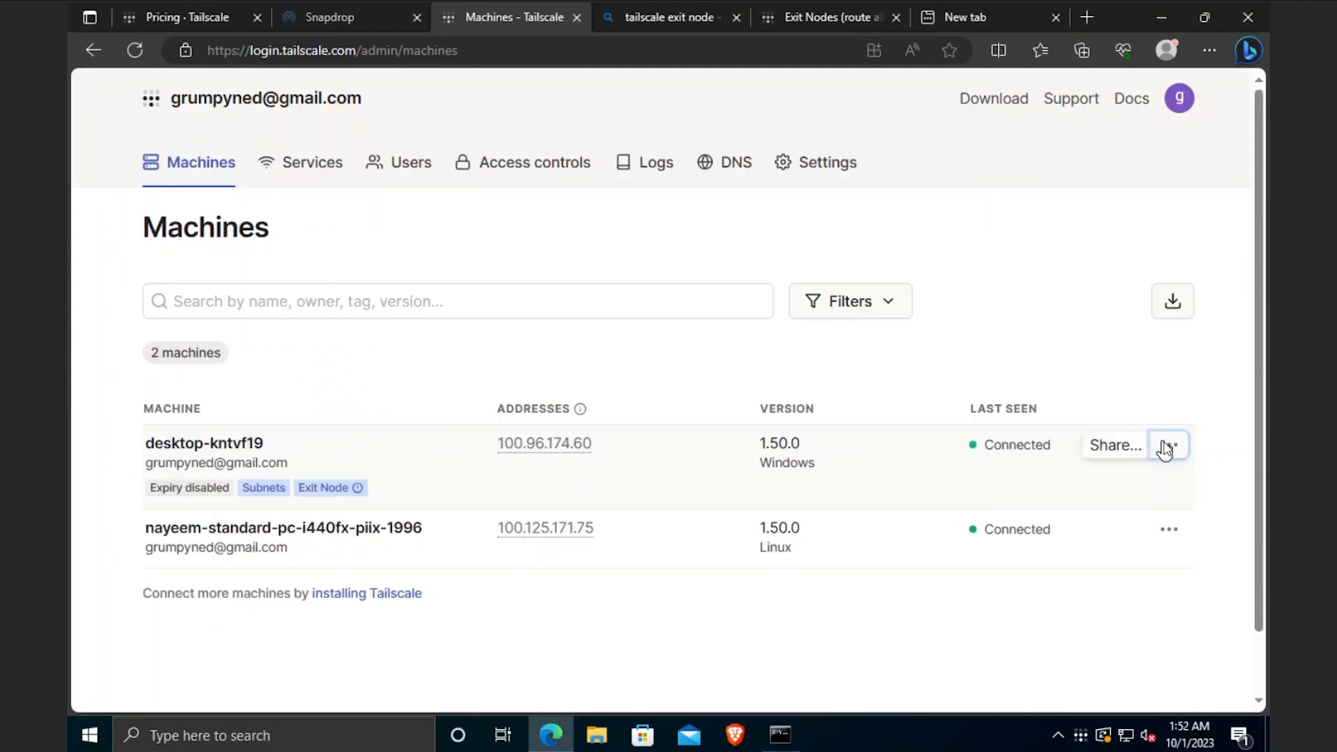
- Unapprove desktop-kntvf19's exit node and its 192.168.1.0/24 and 192.168.3.0/24 subnet routes
{"action": "left_click", "coordinate": [1164, 447]}
{"action": "left_click", "coordinate": [1130, 328]}
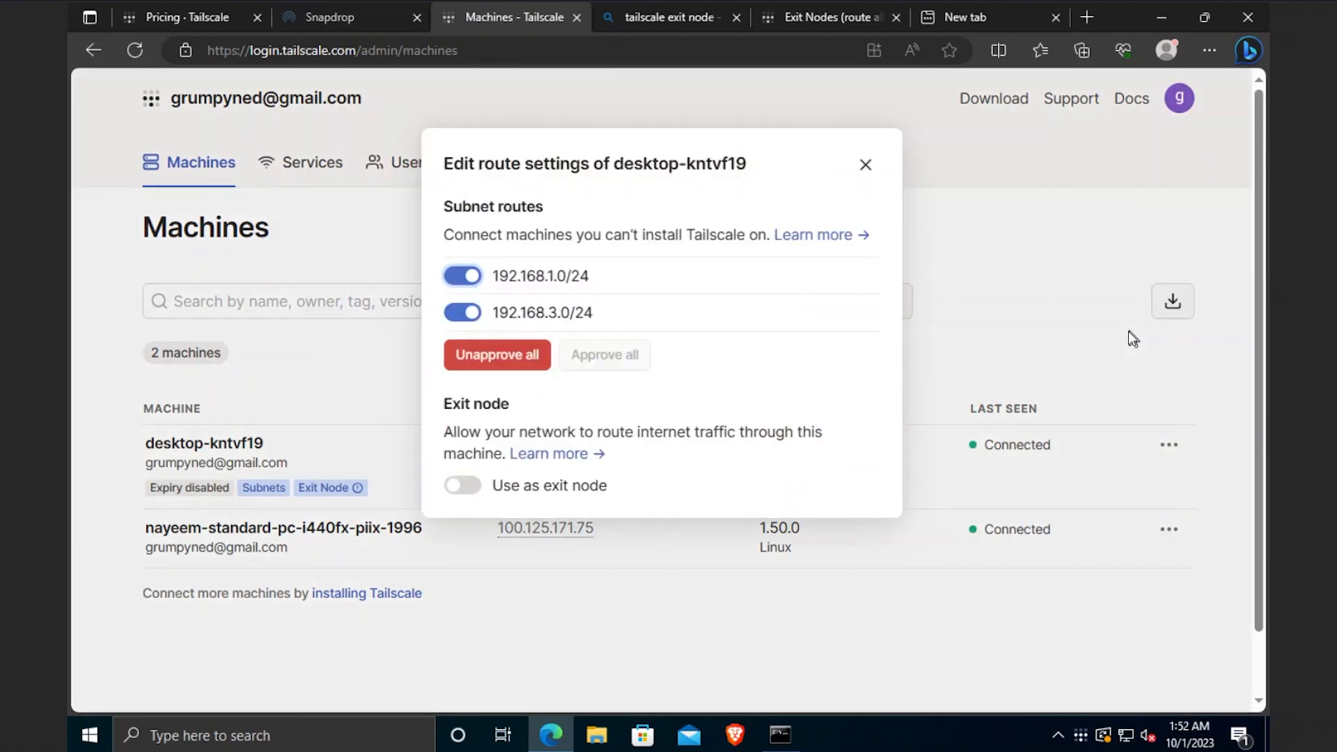
{"action": "left_click", "coordinate": [468, 491]}
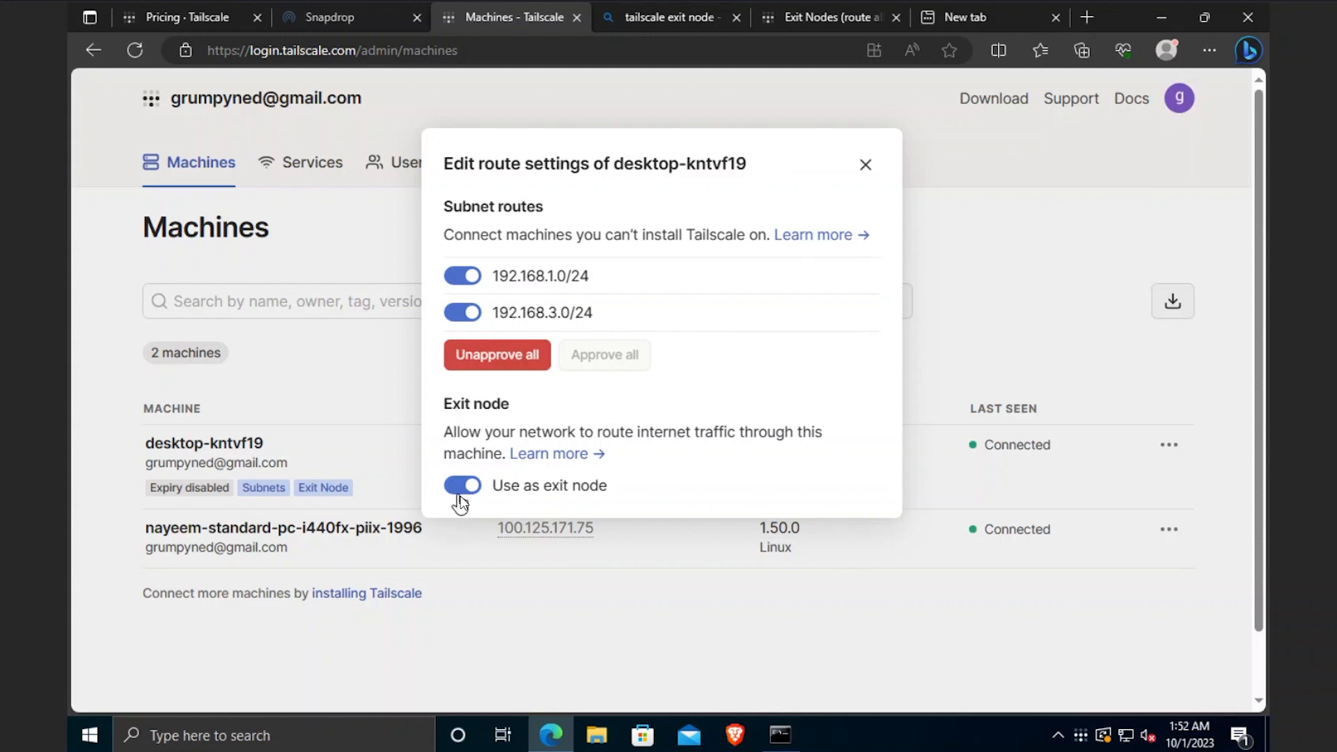
{"action": "left_click", "coordinate": [462, 487]}
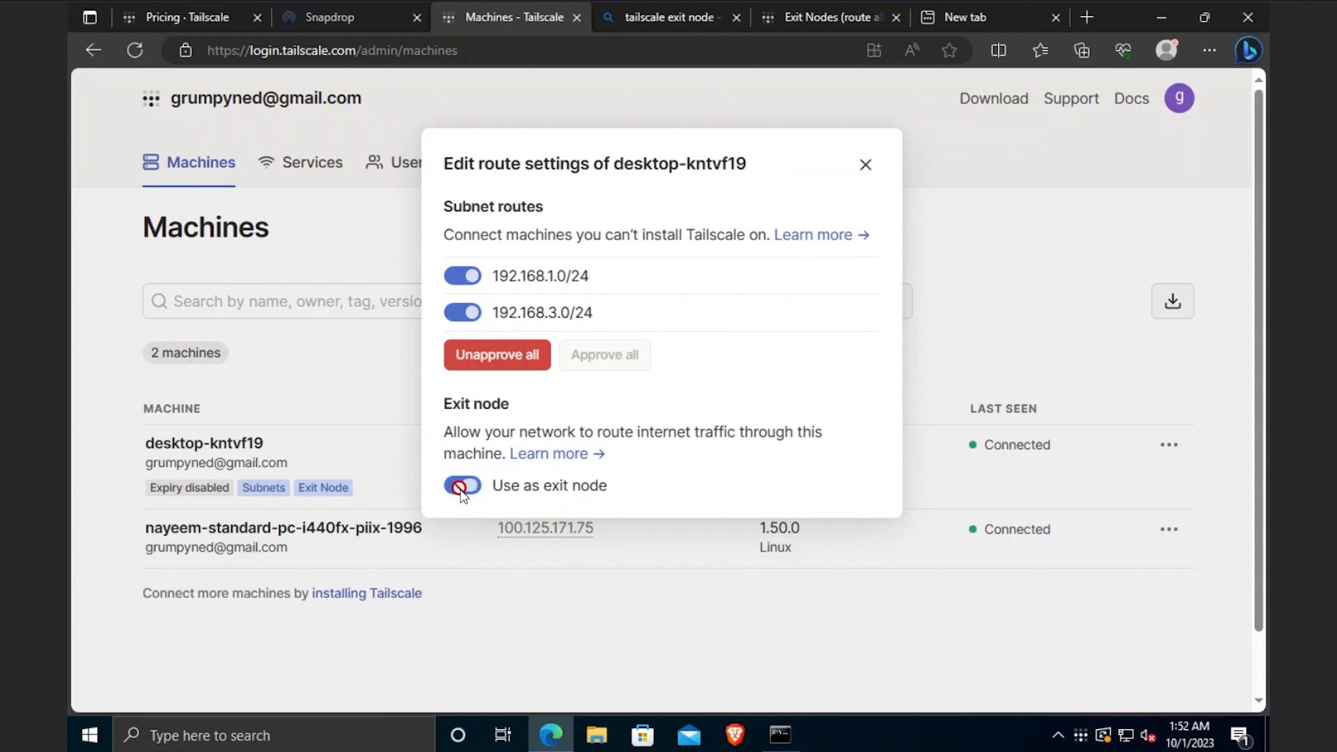
{"action": "left_click", "coordinate": [463, 276]}
{"action": "left_click", "coordinate": [465, 311]}
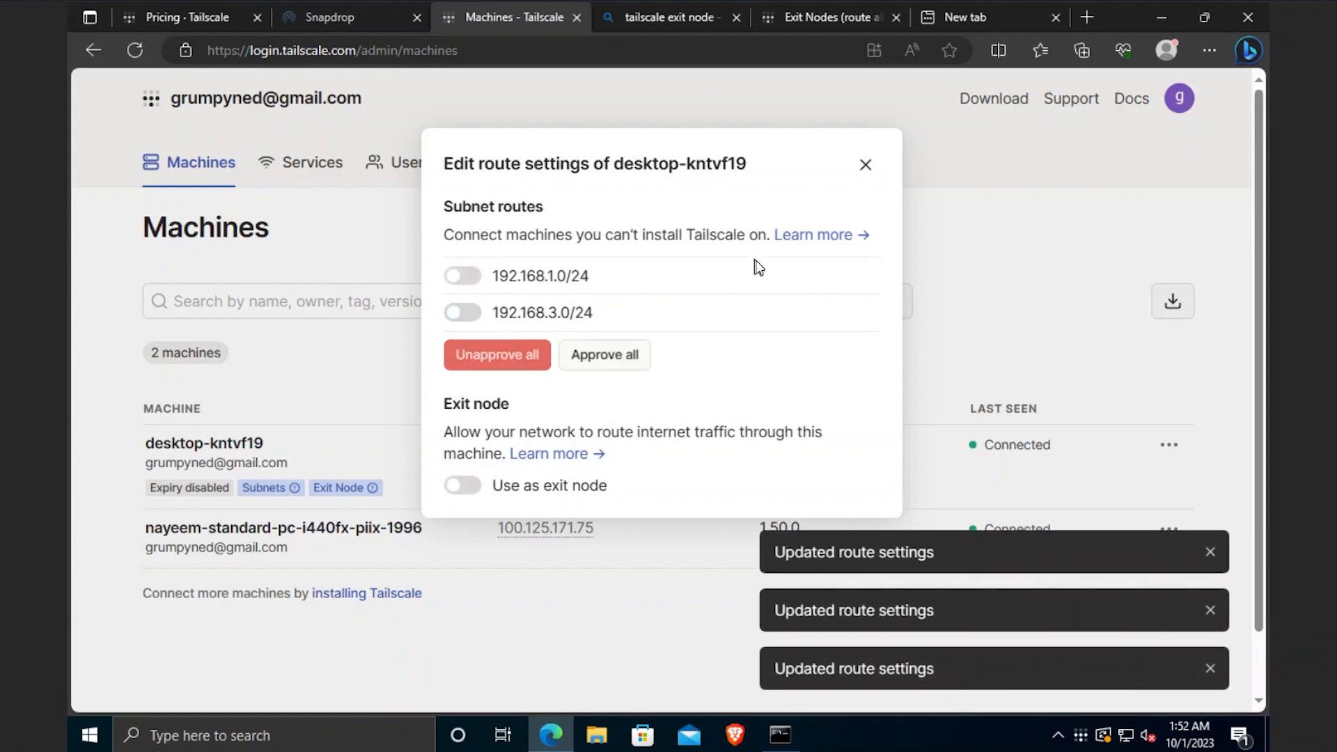
{"action": "left_click", "coordinate": [867, 167]}
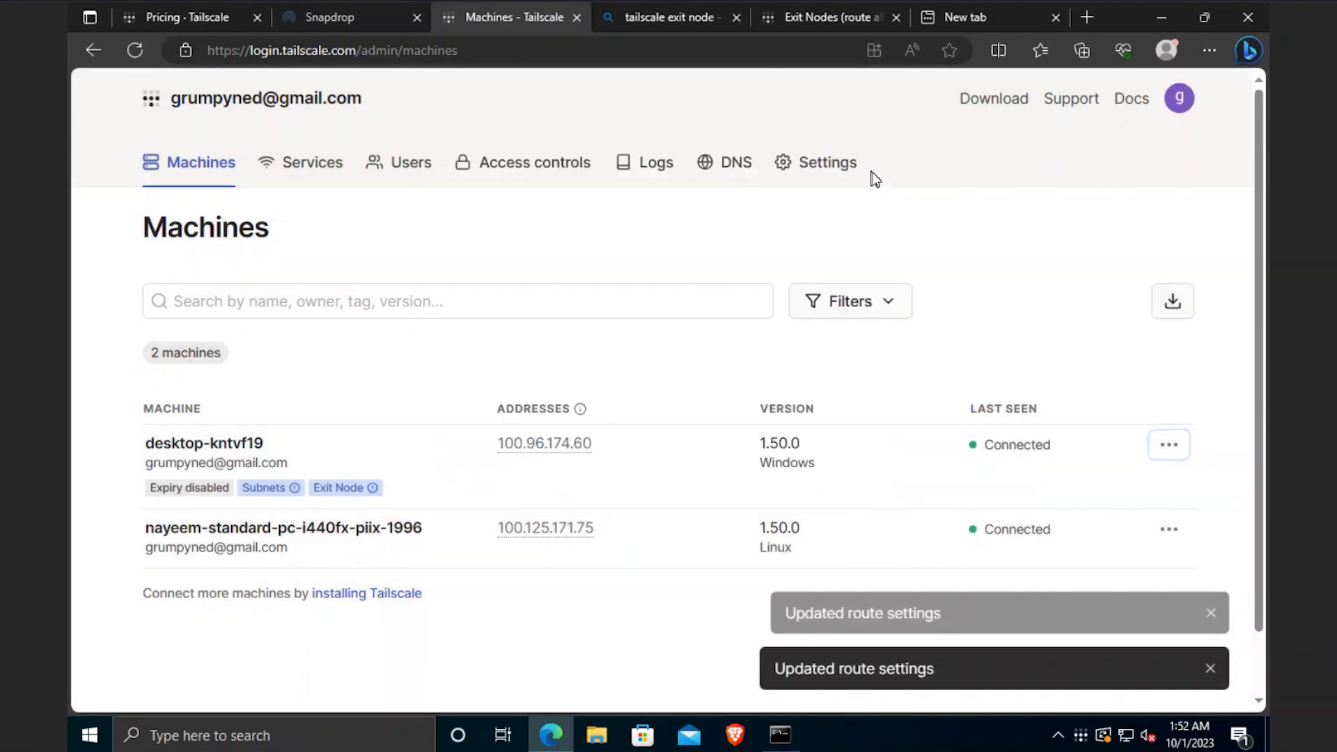
- Enable IP forwarding on Ubuntu by running the docs' three forwarding commands in Terminal with sudo
{"action": "mouse_move", "coordinate": [735, 735]}
{"action": "left_click", "coordinate": [859, 692]}
{"action": "left_click", "coordinate": [65, 61]}
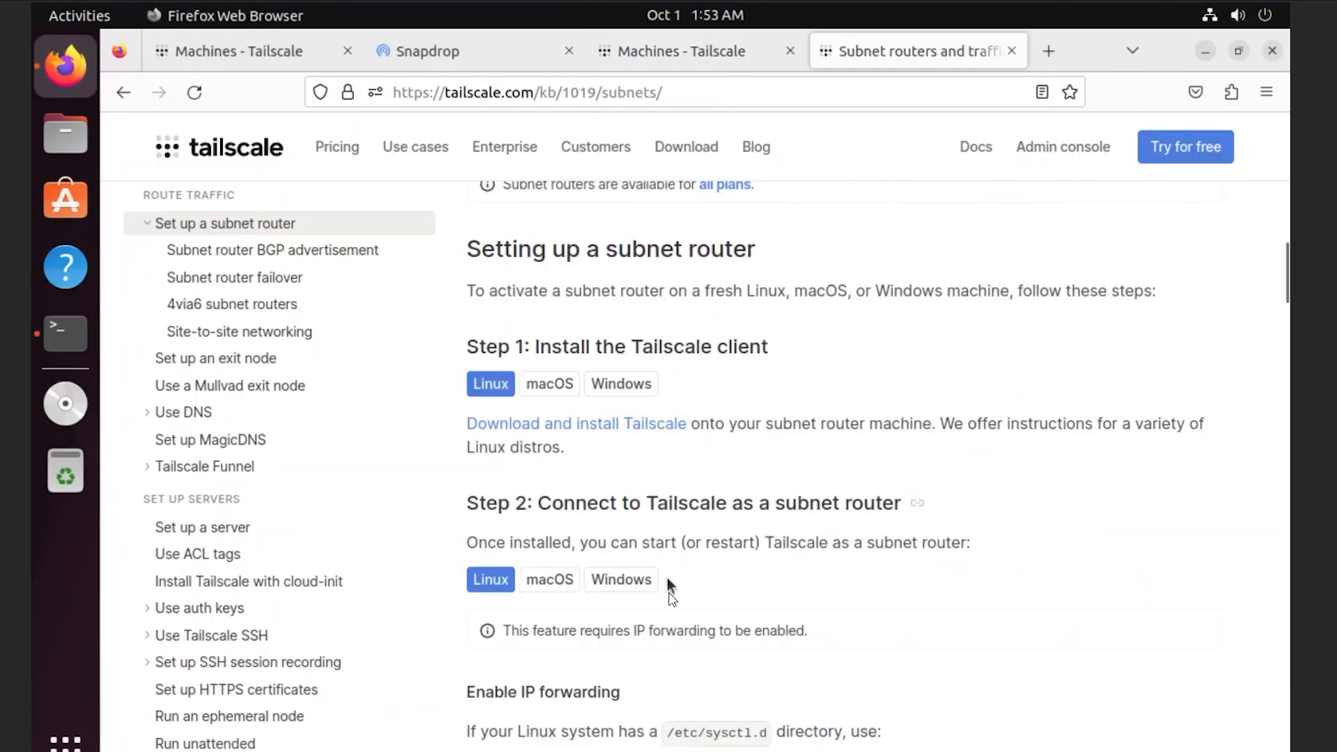
{"action": "scroll", "coordinate": [668, 598], "scroll_direction": "down", "scroll_amount": 3}
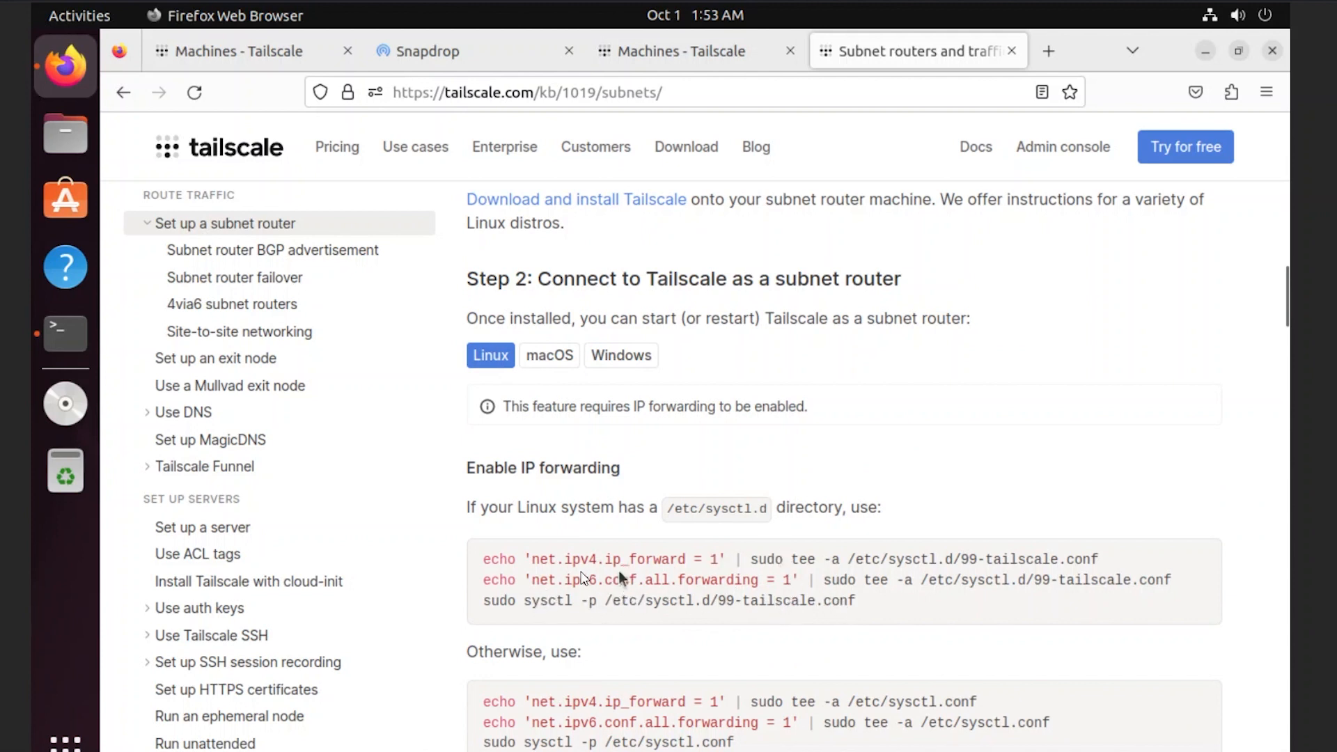
{"action": "left_click_drag", "start_coordinate": [879, 603], "coordinate": [484, 562]}
{"action": "right_click", "coordinate": [485, 561]}
{"action": "left_click", "coordinate": [516, 584]}
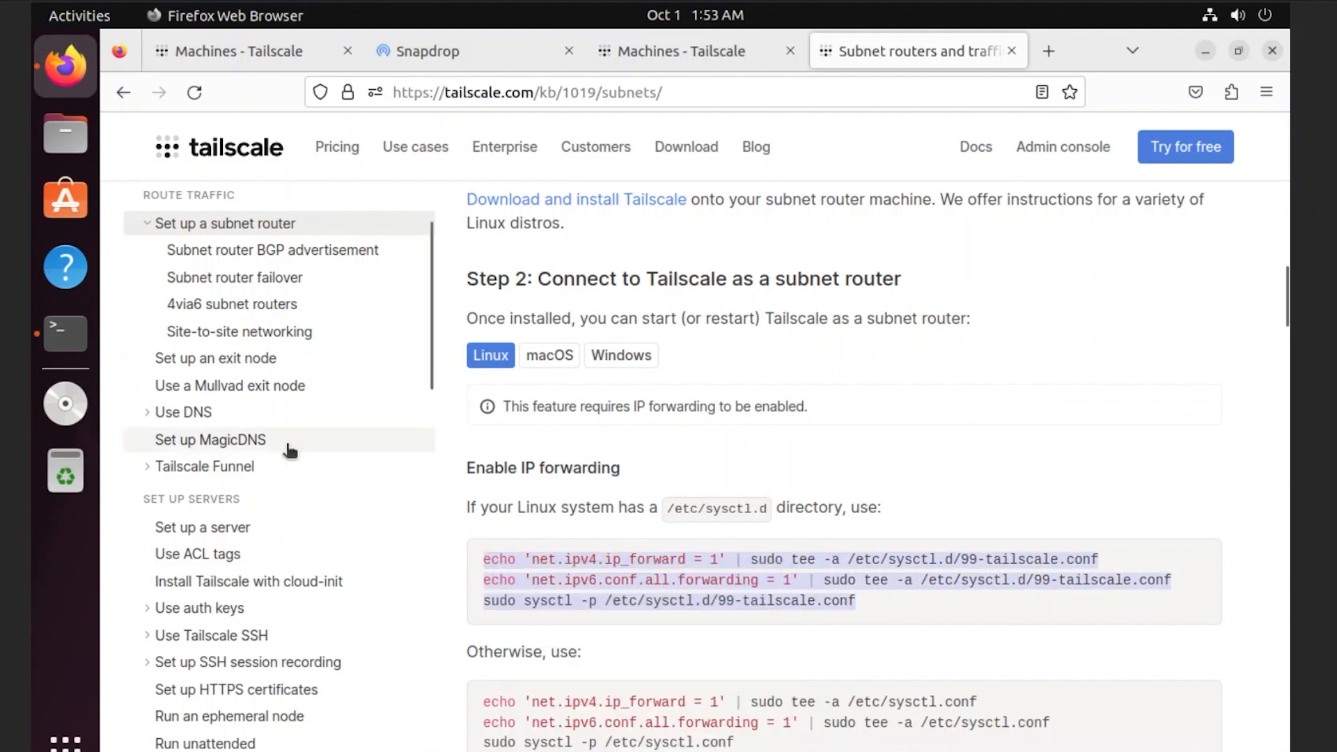
{"action": "left_click", "coordinate": [39, 341]}
{"action": "right_click", "coordinate": [637, 365]}
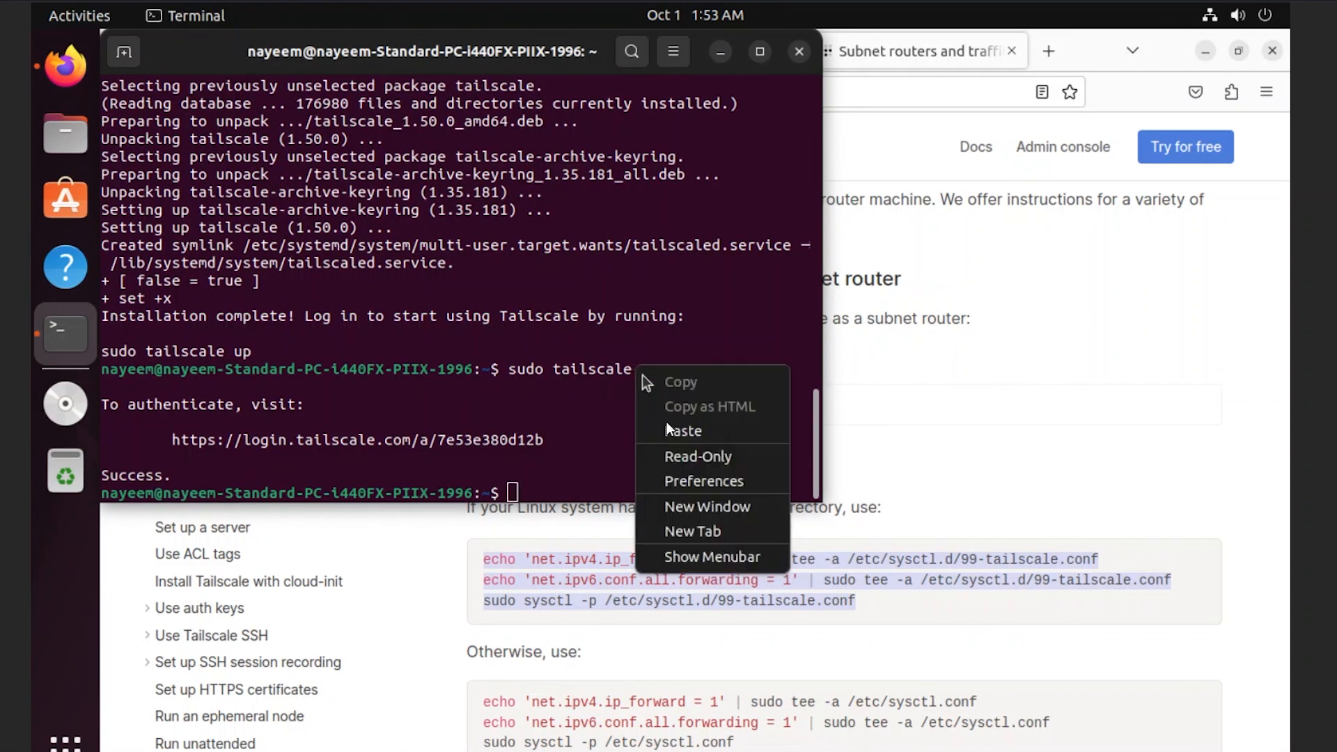
{"action": "left_click", "coordinate": [684, 433]}
{"action": "key", "text": "Return"}
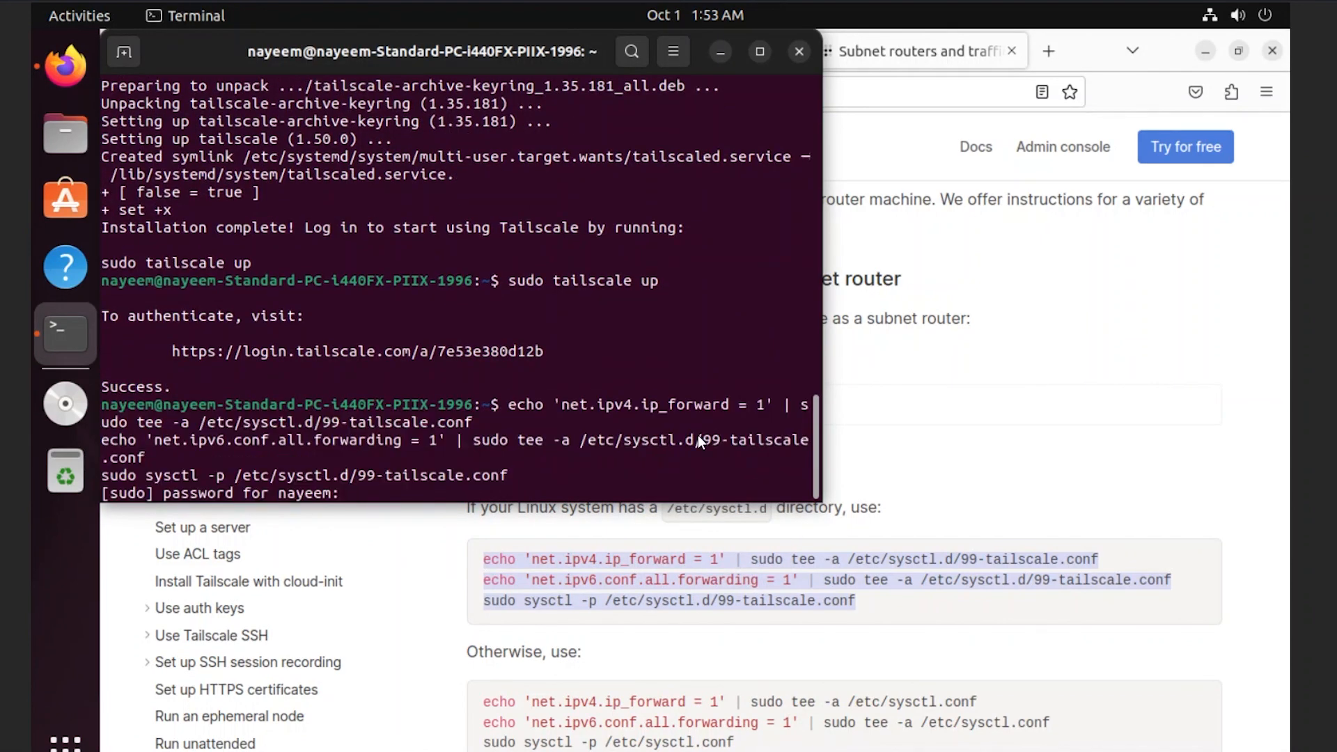
{"action": "key", "text": "Return"}
- Run the docs' advertise-routes command in Terminal with only 192.168.1.0/24, removing 192.168.0.0/24
{"action": "left_click_drag", "start_coordinate": [647, 572], "coordinate": [718, 575]}
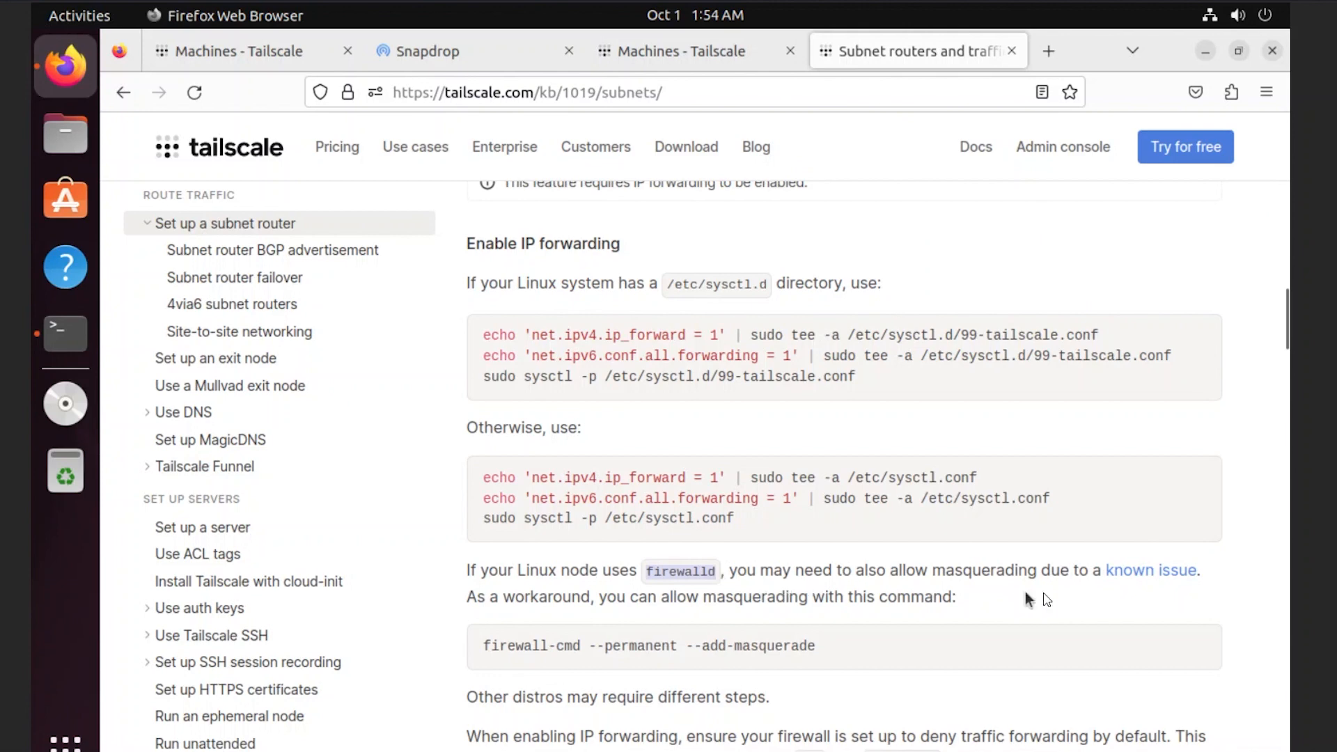
{"action": "left_click_drag", "start_coordinate": [484, 654], "coordinate": [547, 647]}
{"action": "left_click", "coordinate": [810, 648]}
{"action": "scroll", "coordinate": [631, 648], "scroll_direction": "down", "scroll_amount": 5}
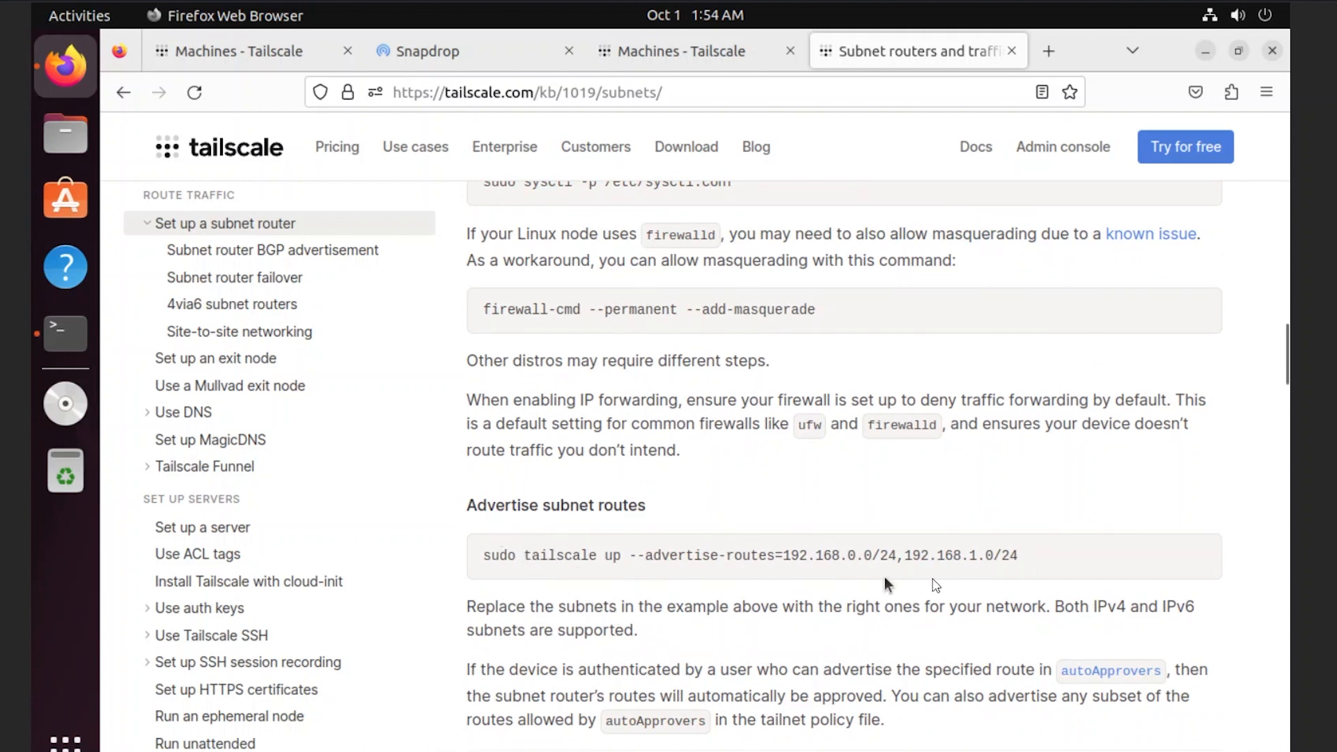
{"action": "left_click_drag", "start_coordinate": [1018, 556], "coordinate": [575, 550]}
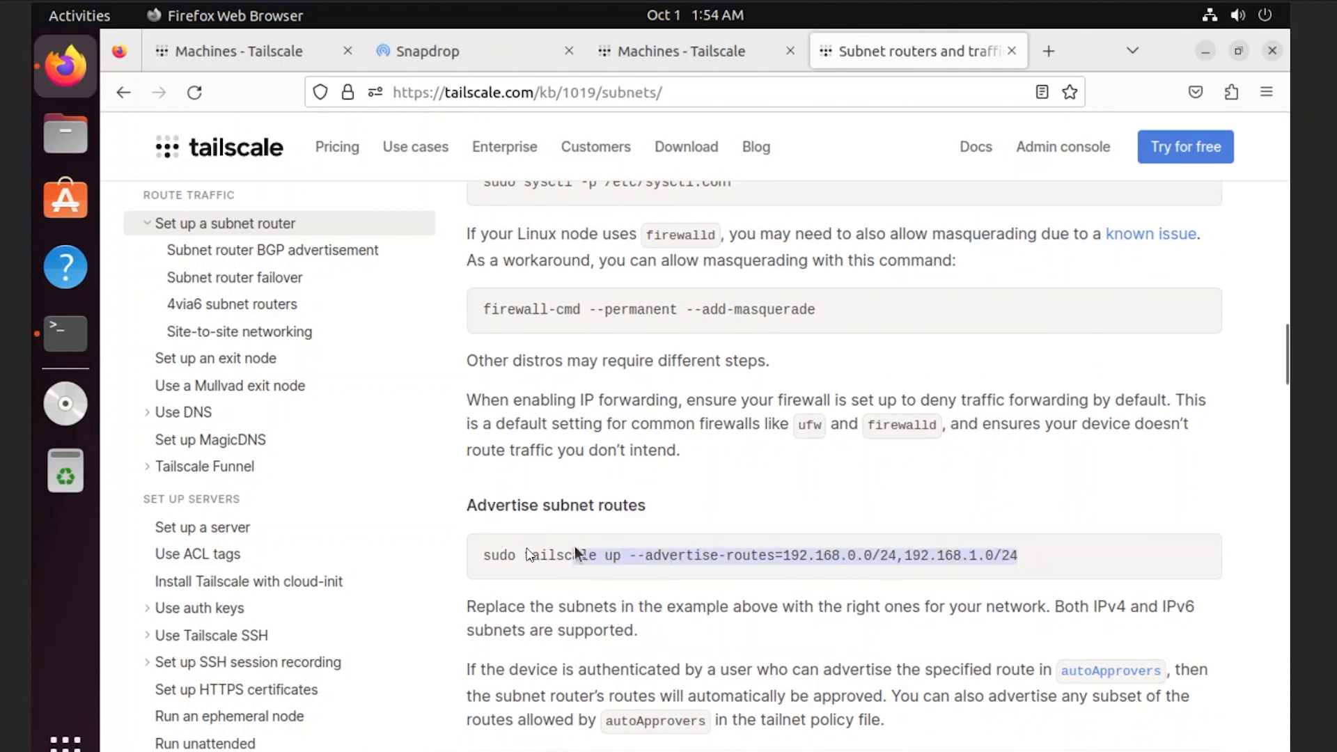
{"action": "right_click", "coordinate": [511, 548]}
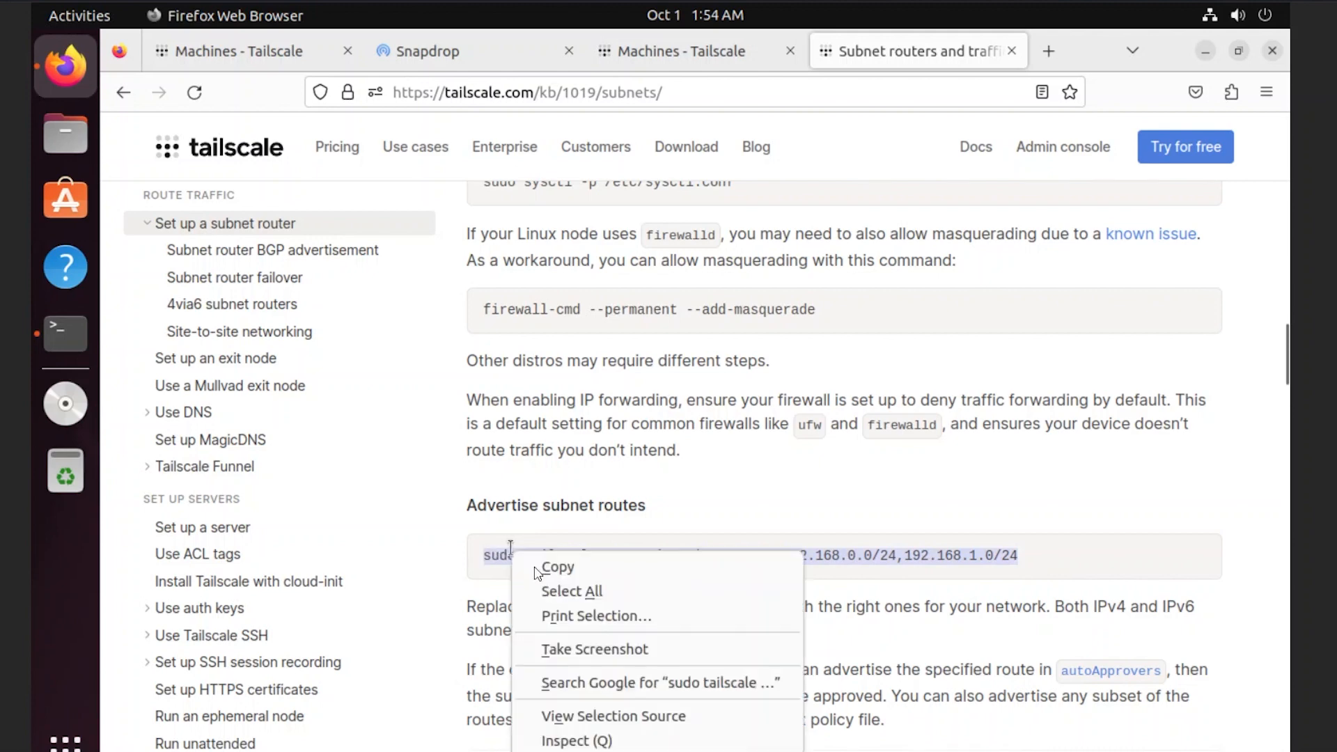
{"action": "left_click", "coordinate": [550, 567]}
{"action": "left_click", "coordinate": [66, 334]}
{"action": "right_click", "coordinate": [608, 448]}
{"action": "left_click", "coordinate": [662, 517]}
{"action": "key", "text": "Left"}
{"action": "key", "text": "Left"}
{"action": "key", "text": "Left"}
{"action": "key", "text": "Left"}
{"action": "key", "text": "Left"}
{"action": "key", "text": "Left"}
{"action": "key", "text": "Left"}
{"action": "key", "text": "Left"}
{"action": "key", "text": "Left"}
{"action": "key", "text": "Left"}
{"action": "key", "text": "Left"}
{"action": "key", "text": "Left"}
{"action": "key", "text": "Left"}
{"action": "key", "text": "Left"}
{"action": "key", "text": "Left"}
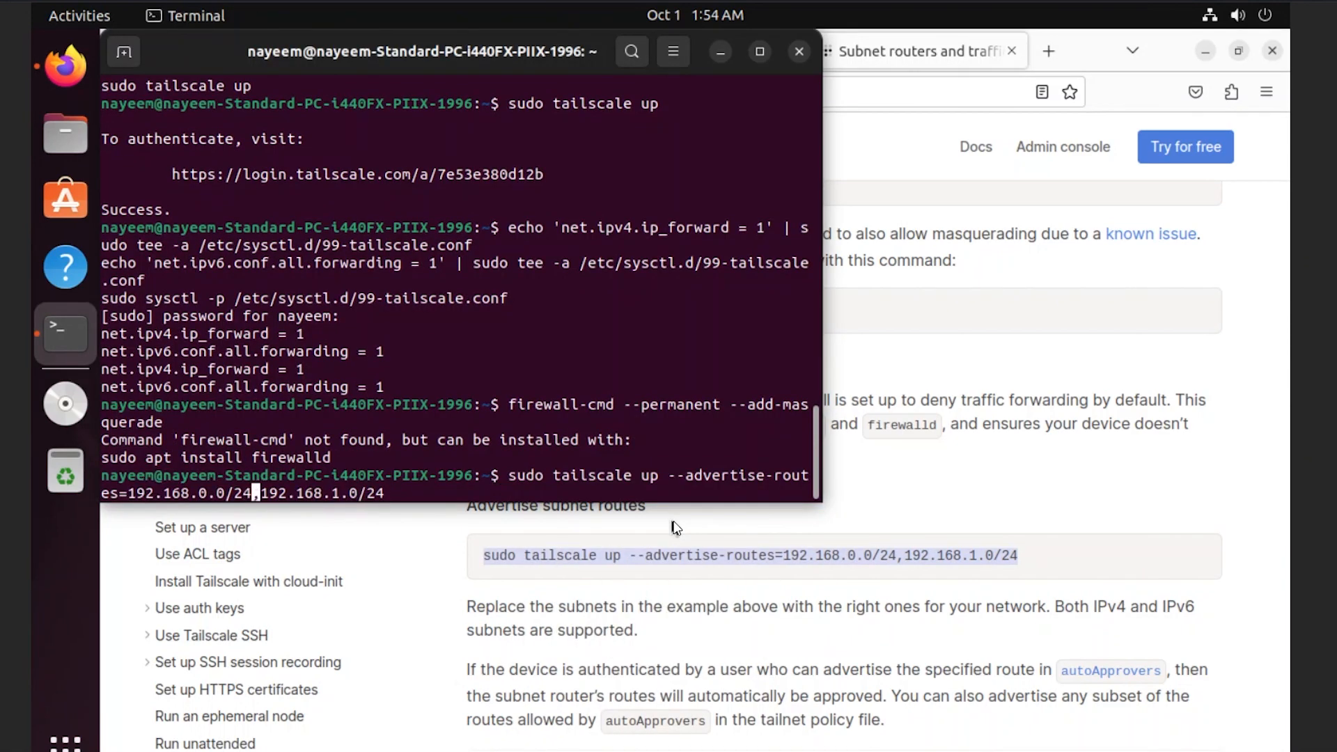
{"action": "key", "text": "BackSpace"}
{"action": "key", "text": "BackSpace"}
{"action": "key", "text": "BackSpace"}
{"action": "key", "text": "BackSpace"}
{"action": "key", "text": "BackSpace"}
{"action": "key", "text": "BackSpace"}
{"action": "key", "text": "BackSpace"}
{"action": "key", "text": "BackSpace"}
{"action": "key", "text": "BackSpace"}
{"action": "key", "text": "BackSpace"}
{"action": "key", "text": "BackSpace"}
{"action": "key", "text": "BackSpace"}
{"action": "key", "text": "BackSpace"}
{"action": "key", "text": "BackSpace"}
{"action": "key", "text": "BackSpace"}
{"action": "key", "text": "Return"}
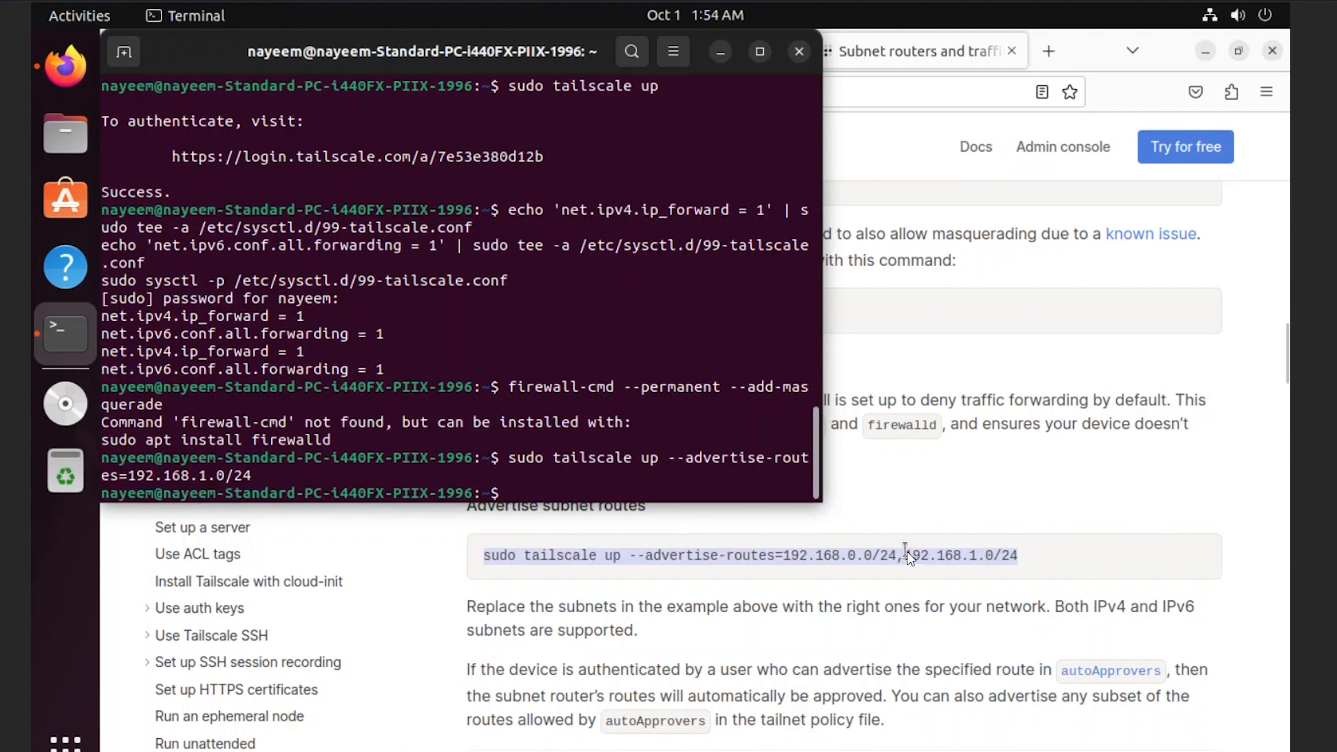
{"action": "left_click", "coordinate": [763, 655]}
{"action": "left_click", "coordinate": [237, 50]}
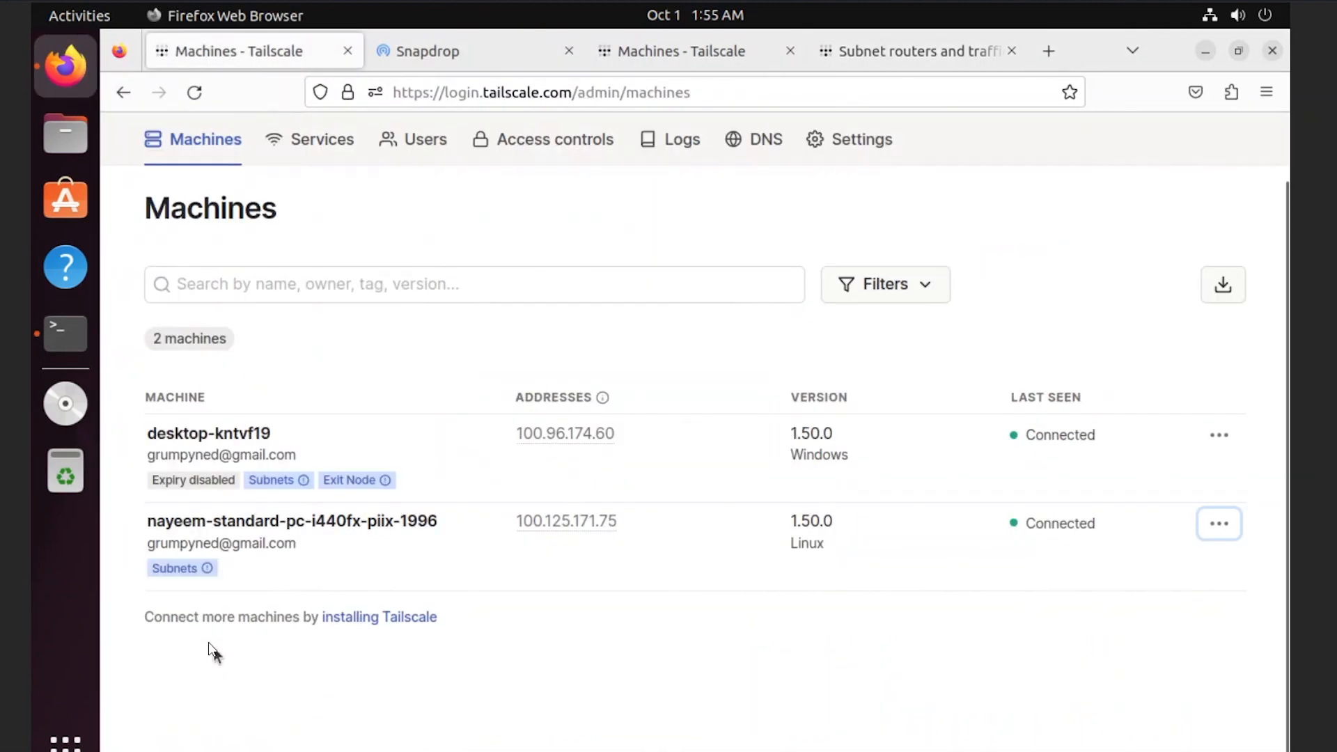
- Switch on the Linux machine's 192.168.1.0/24 route in Edit route settings, then choose Disable key expiry
{"action": "left_click", "coordinate": [1220, 523]}
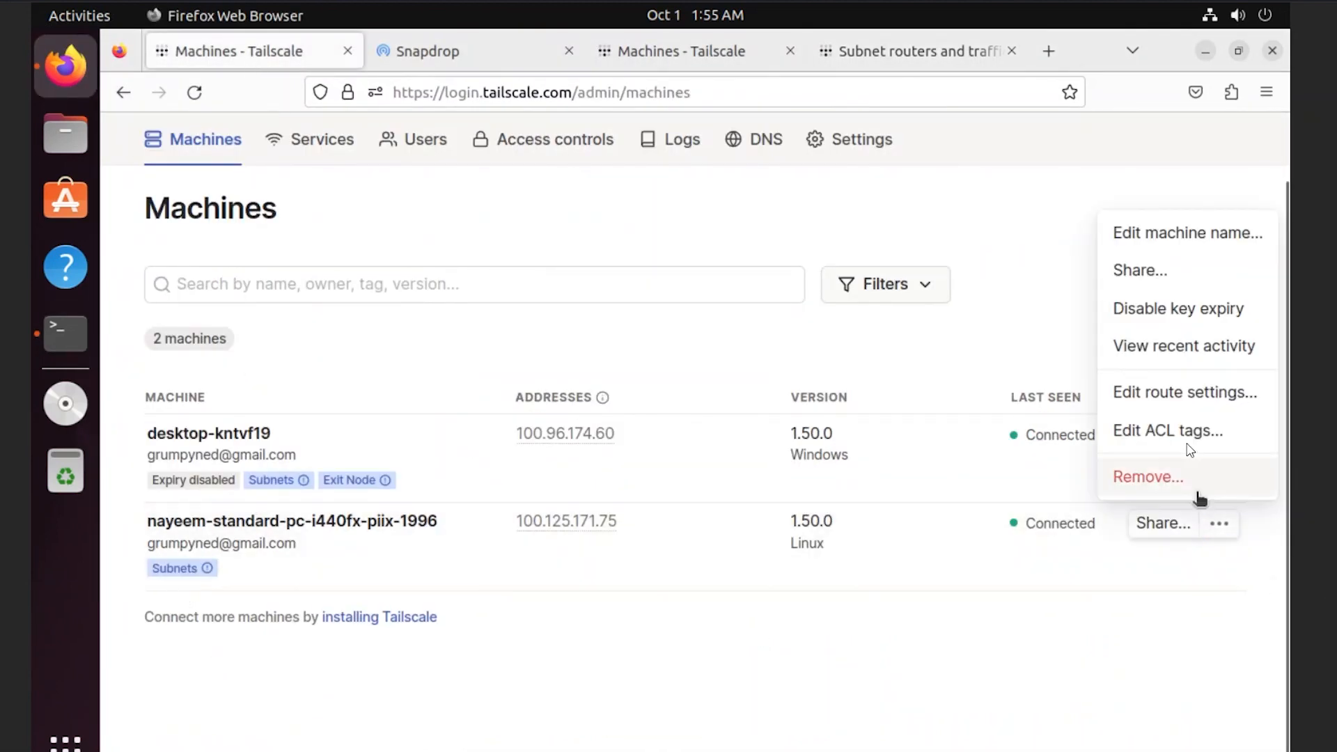
{"action": "left_click", "coordinate": [1160, 391]}
{"action": "left_click", "coordinate": [486, 330]}
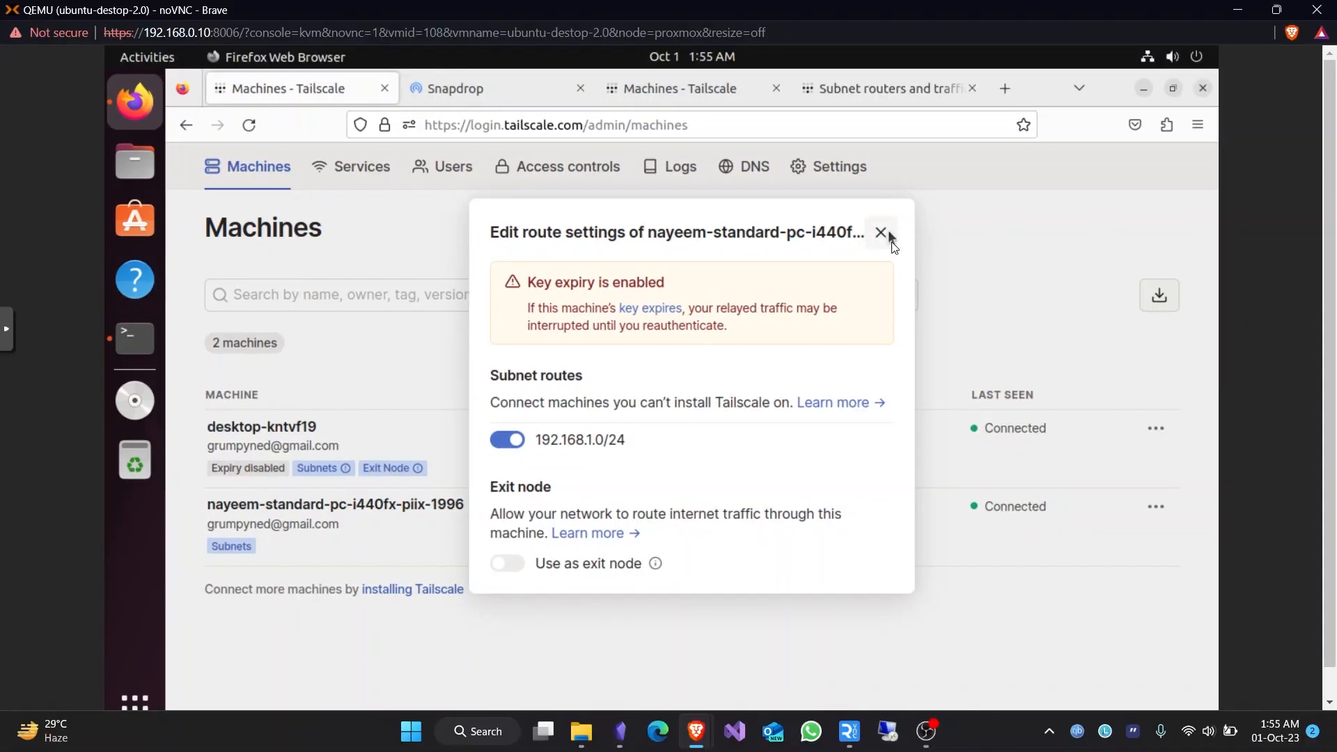
{"action": "left_click", "coordinate": [908, 214]}
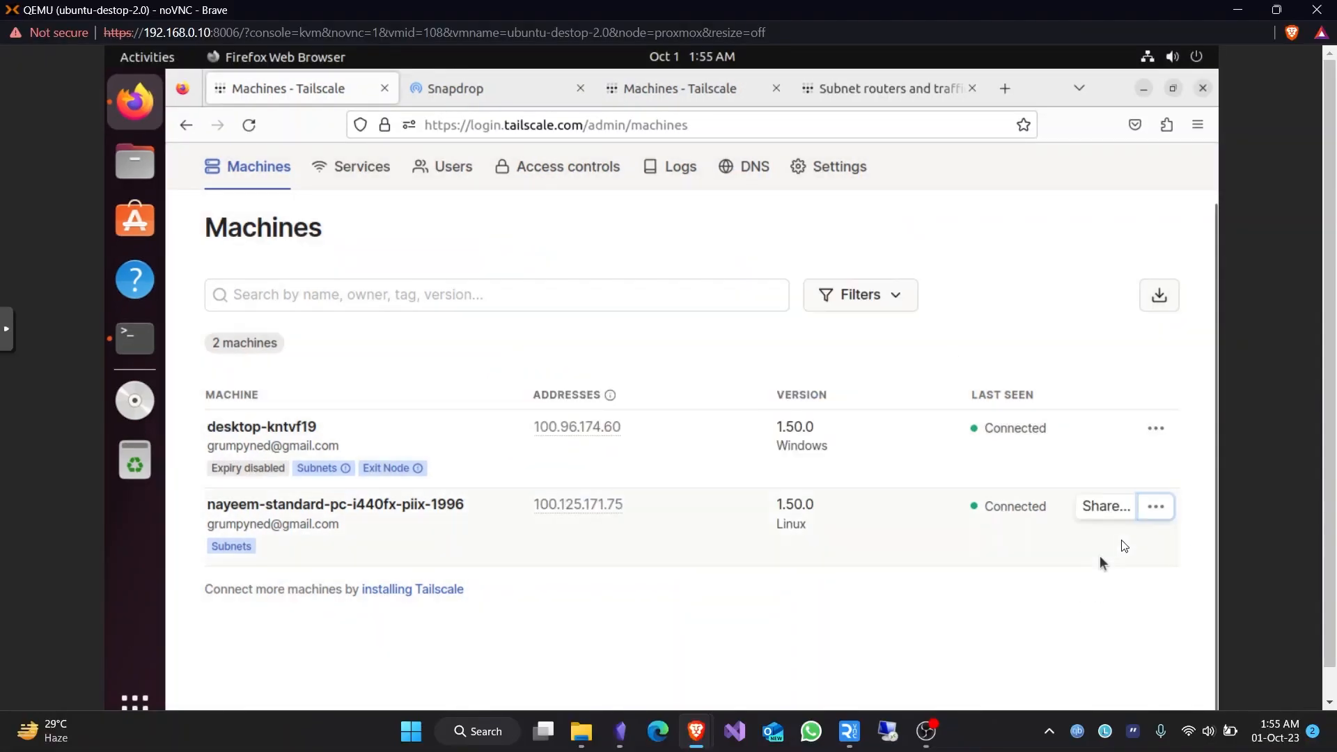
{"action": "left_click", "coordinate": [1219, 524]}
{"action": "left_click", "coordinate": [1106, 316]}
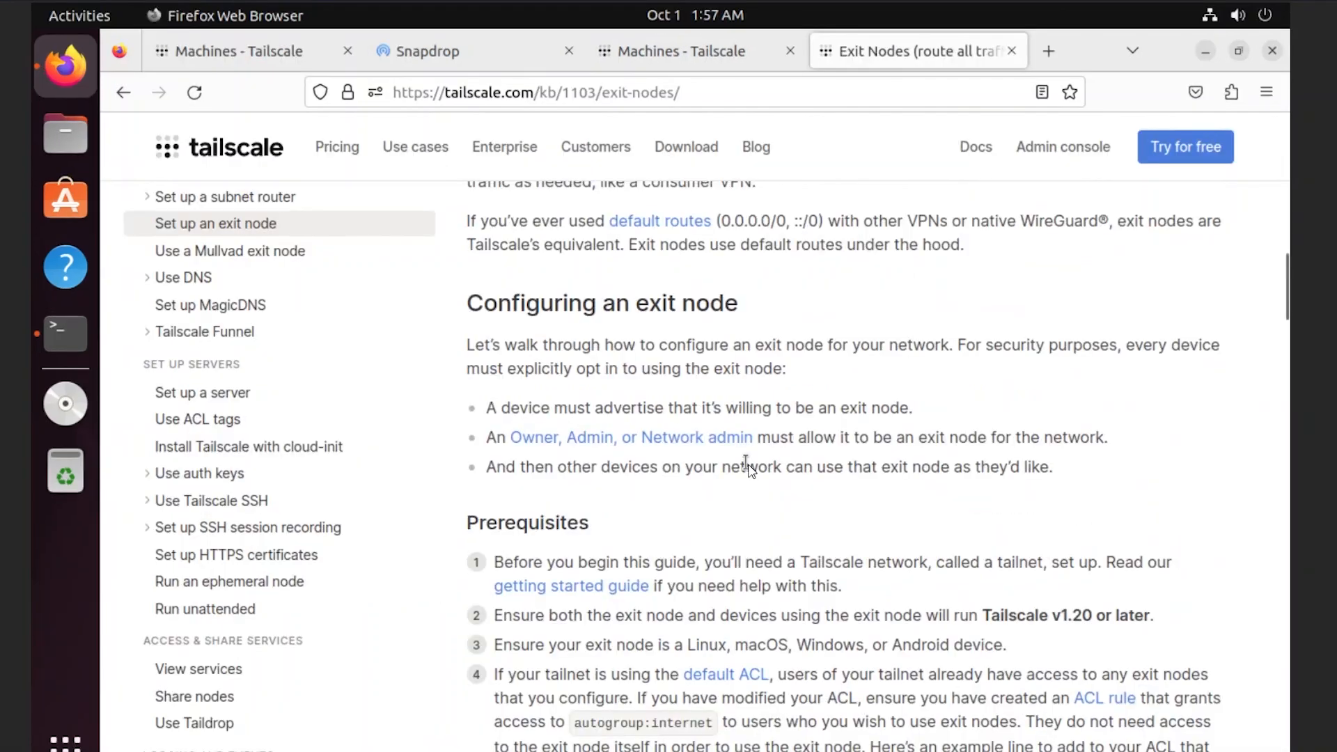
- Run the docs' tailscale up --advertise-exit-node command in the Ubuntu terminal
{"action": "scroll", "coordinate": [748, 463], "scroll_direction": "down", "scroll_amount": 4}
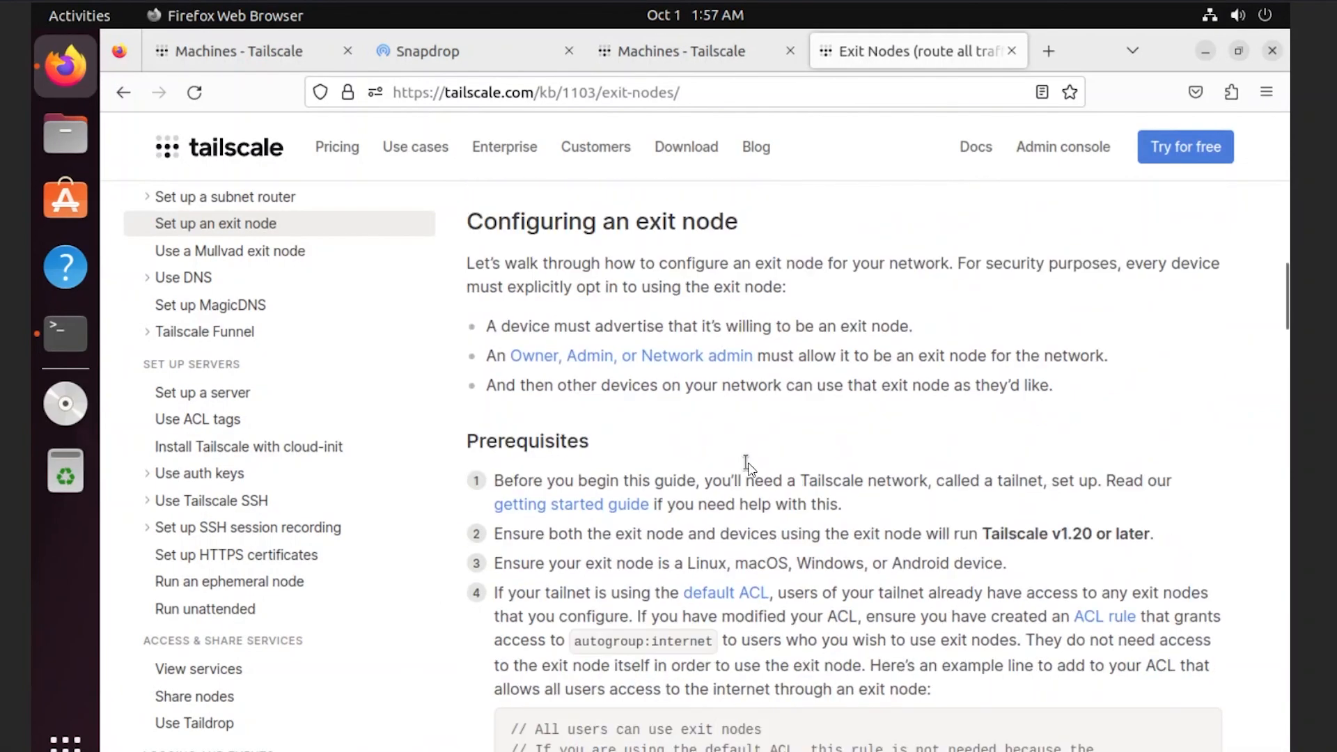
{"action": "scroll", "coordinate": [748, 463], "scroll_direction": "down", "scroll_amount": 3}
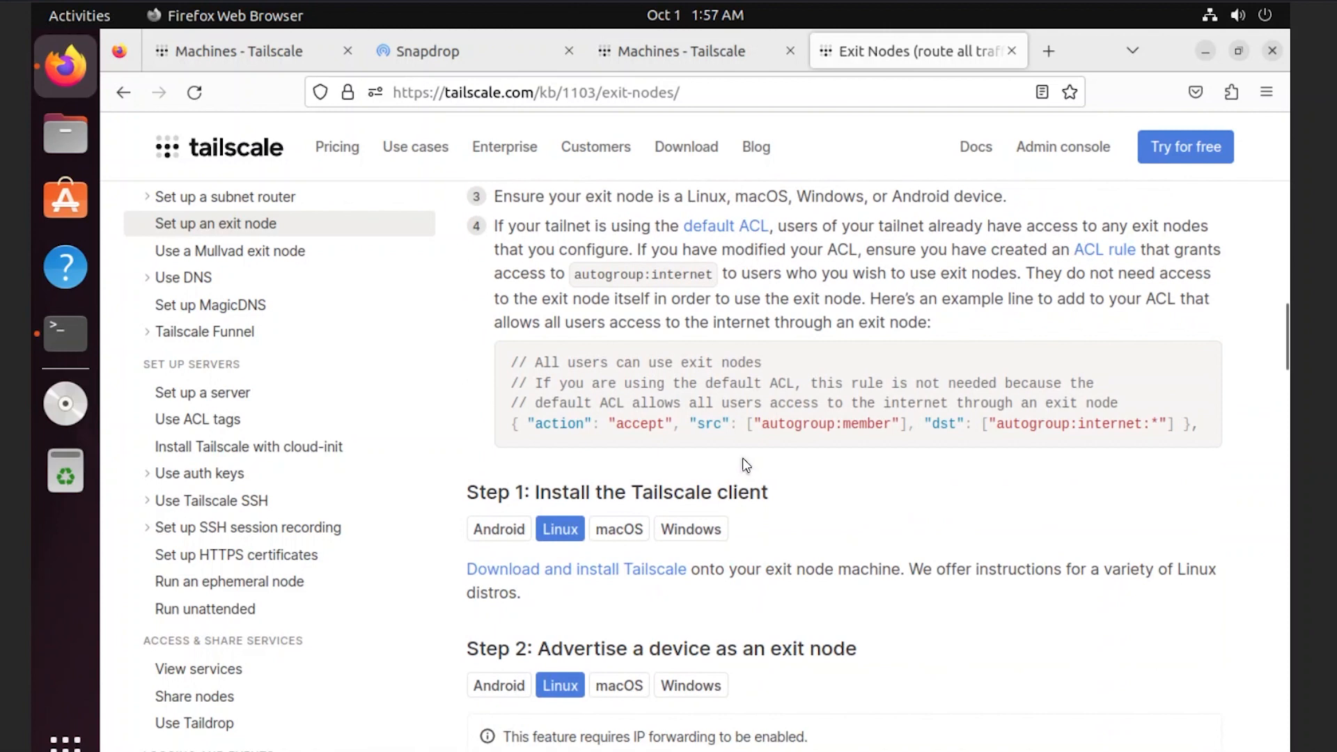
{"action": "scroll", "coordinate": [743, 457], "scroll_direction": "down", "scroll_amount": 8}
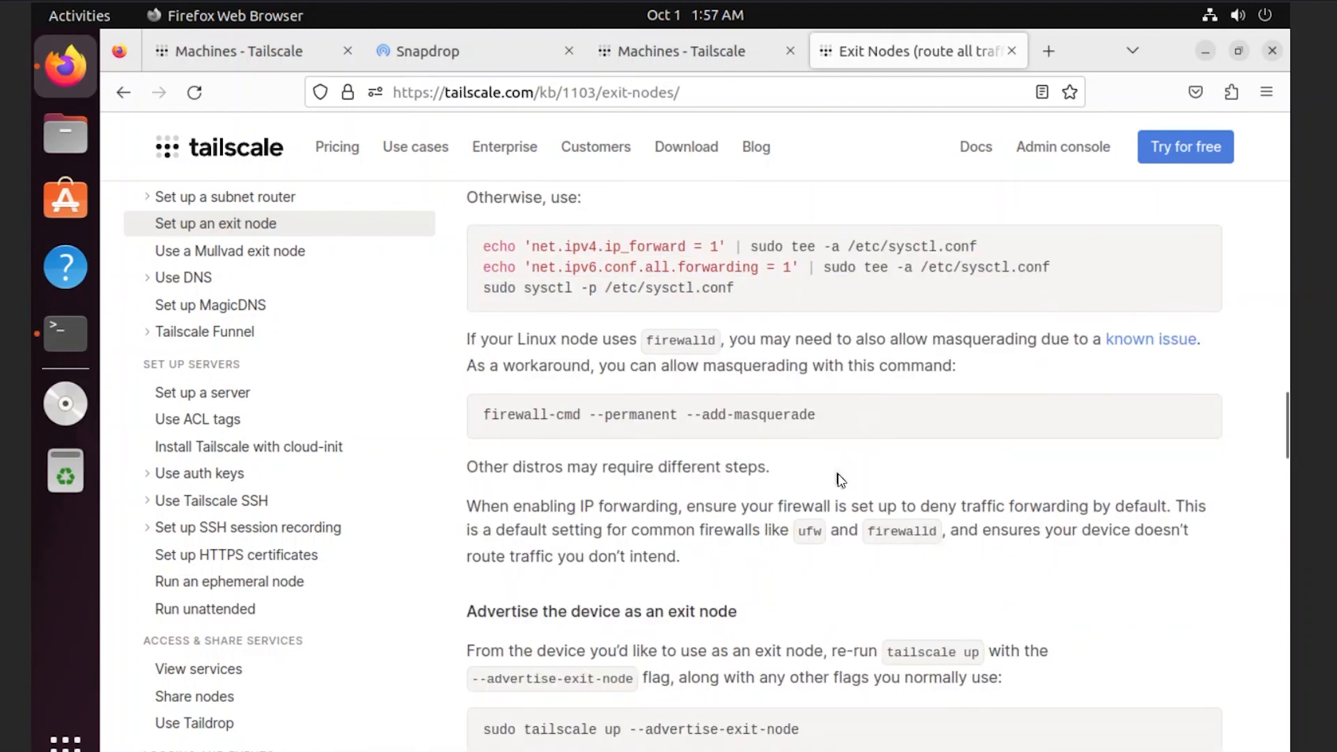
{"action": "scroll", "coordinate": [836, 486], "scroll_direction": "down", "scroll_amount": 4}
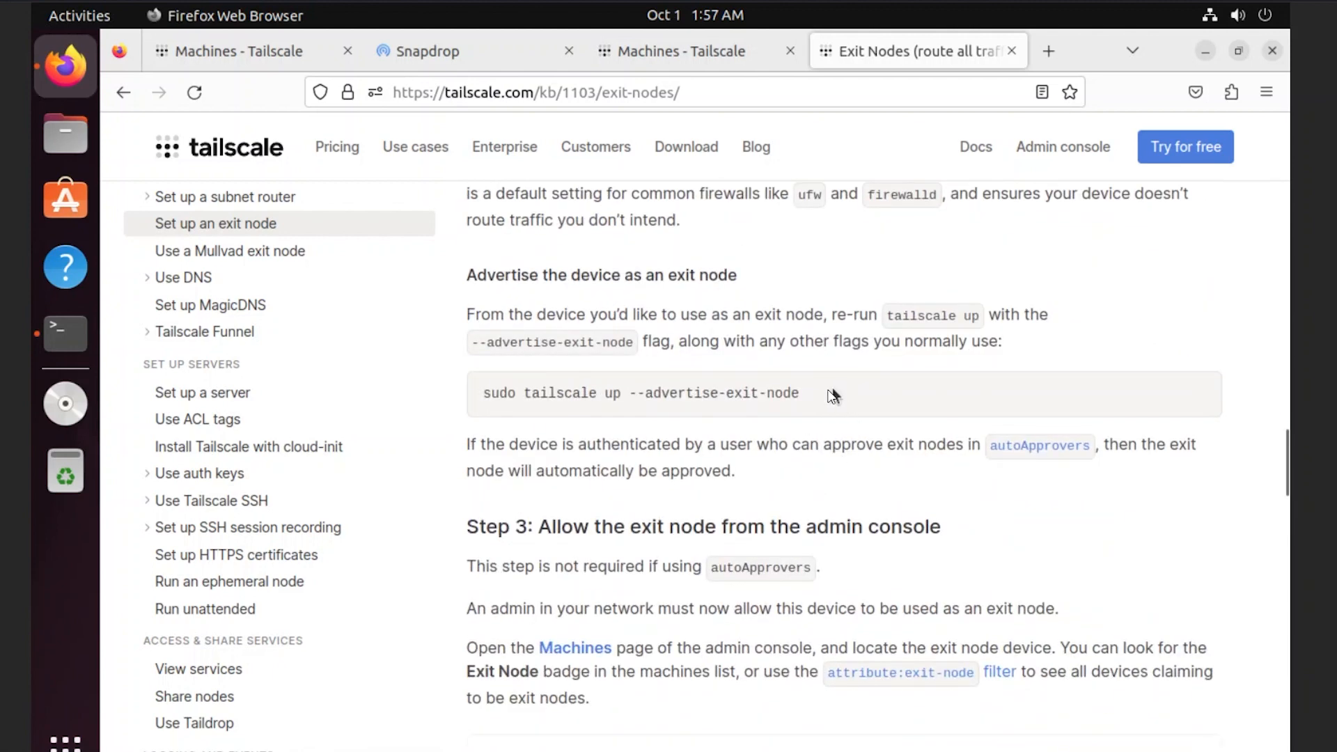
{"action": "left_click_drag", "start_coordinate": [776, 394], "coordinate": [483, 394]}
{"action": "right_click", "coordinate": [660, 397]}
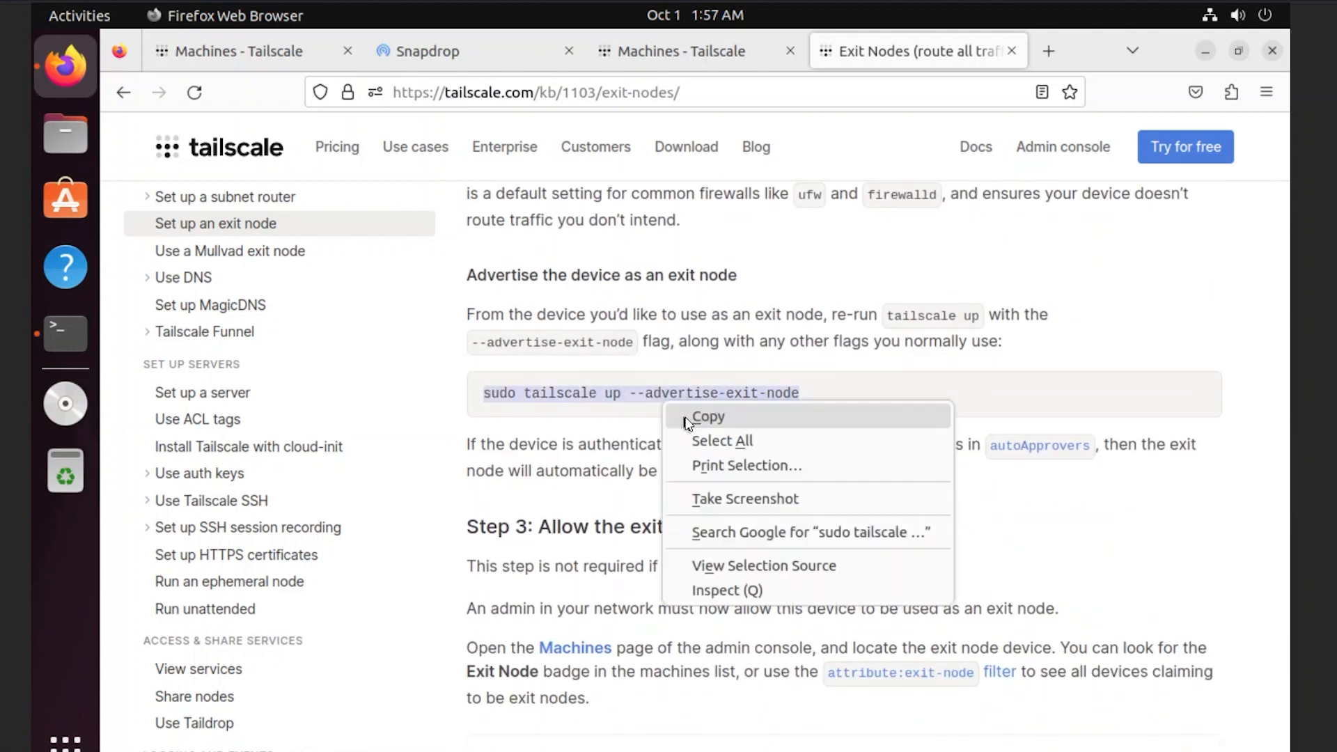
{"action": "left_click", "coordinate": [679, 409]}
{"action": "left_click", "coordinate": [77, 345]}
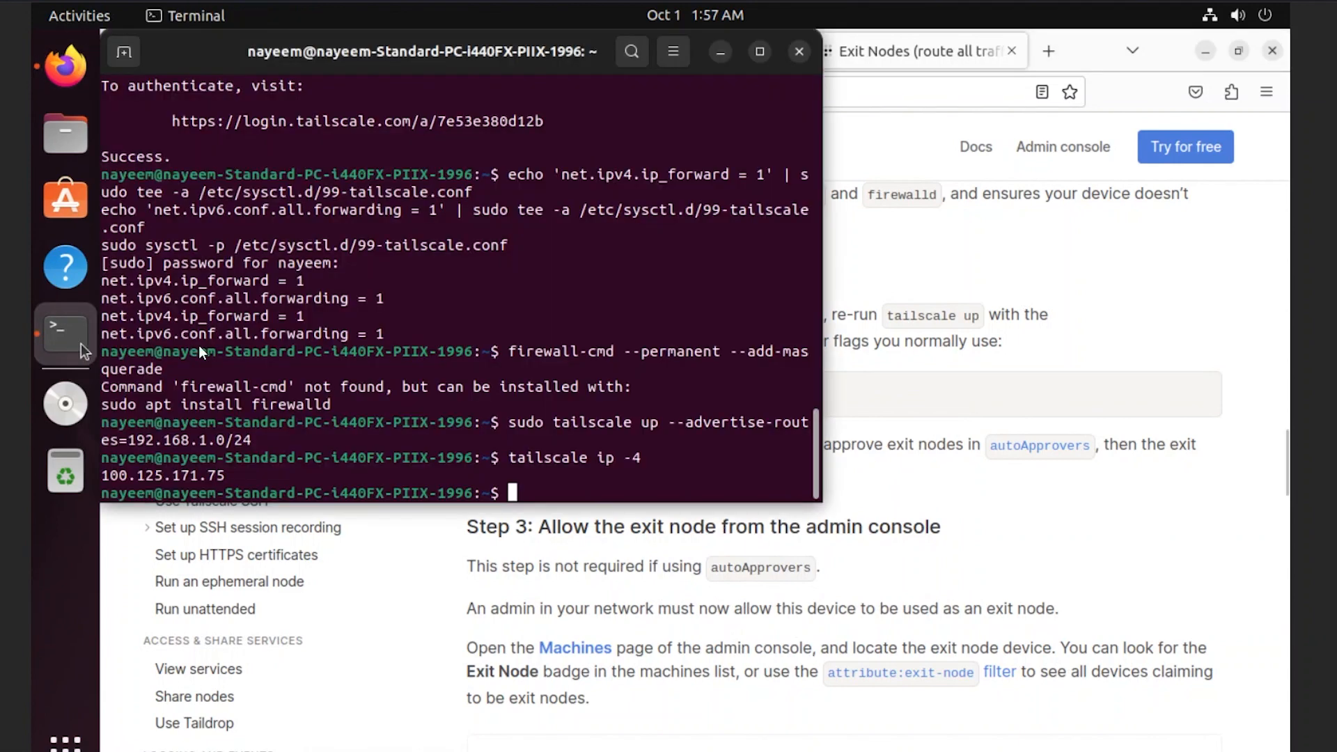
{"action": "right_click", "coordinate": [600, 402]}
{"action": "left_click", "coordinate": [647, 463]}
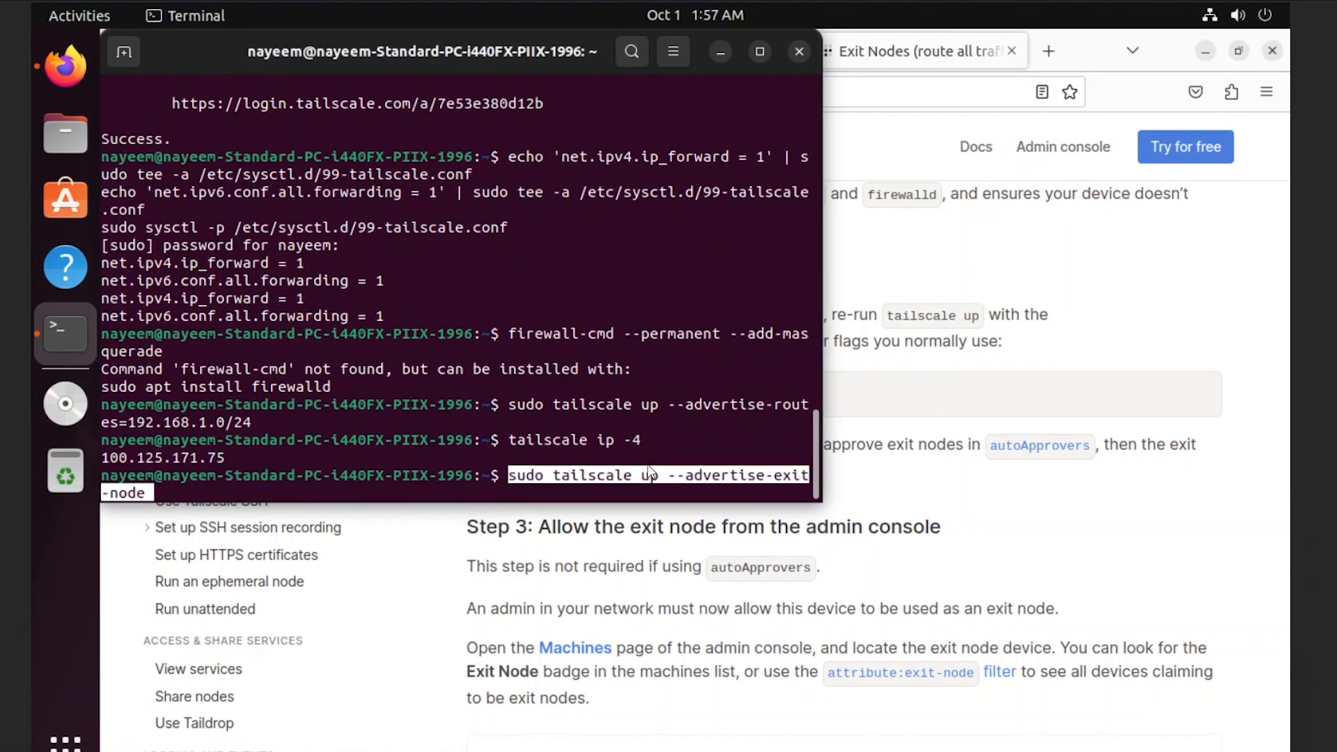
{"action": "key", "text": "Return"}
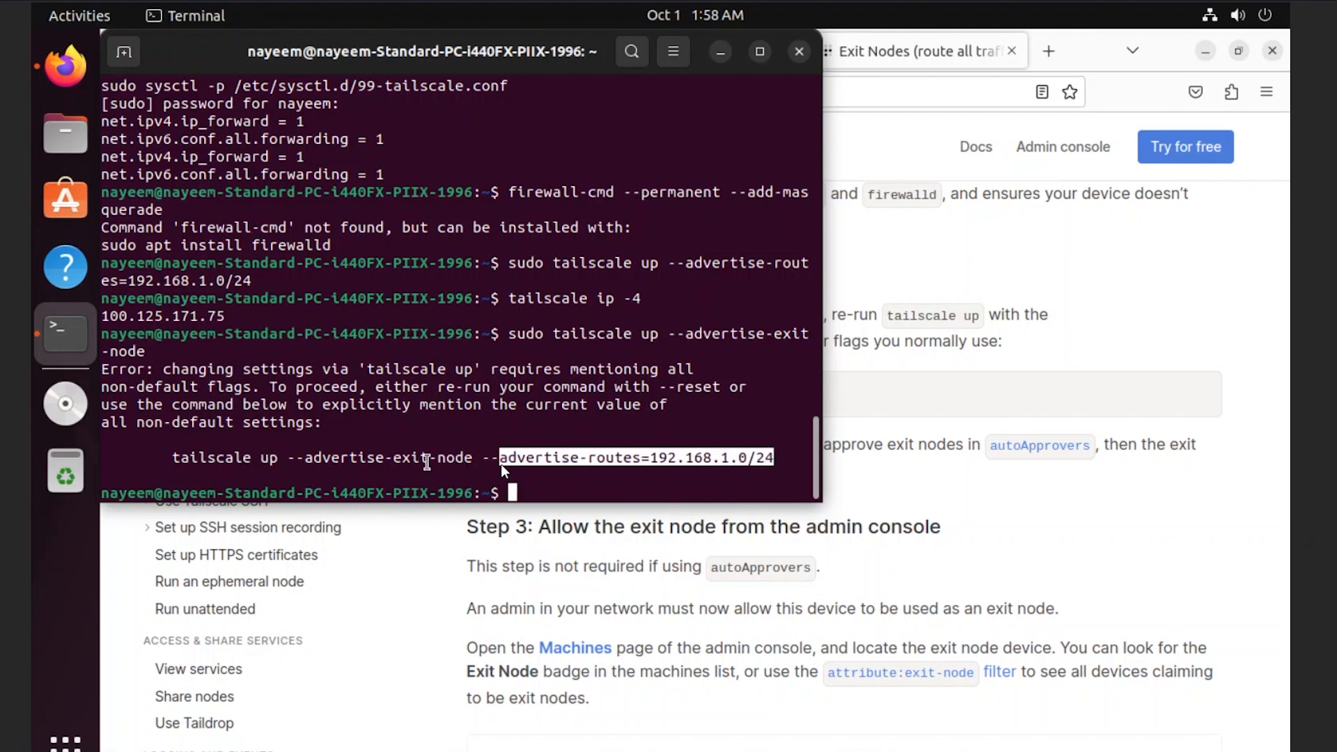
- Select Tailscale's suggested command that keeps --advertise-routes=192.168.1.0/24 alongside the exit-node flag
{"action": "left_click_drag", "start_coordinate": [779, 457], "coordinate": [173, 458]}
{"action": "right_click", "coordinate": [199, 457]}
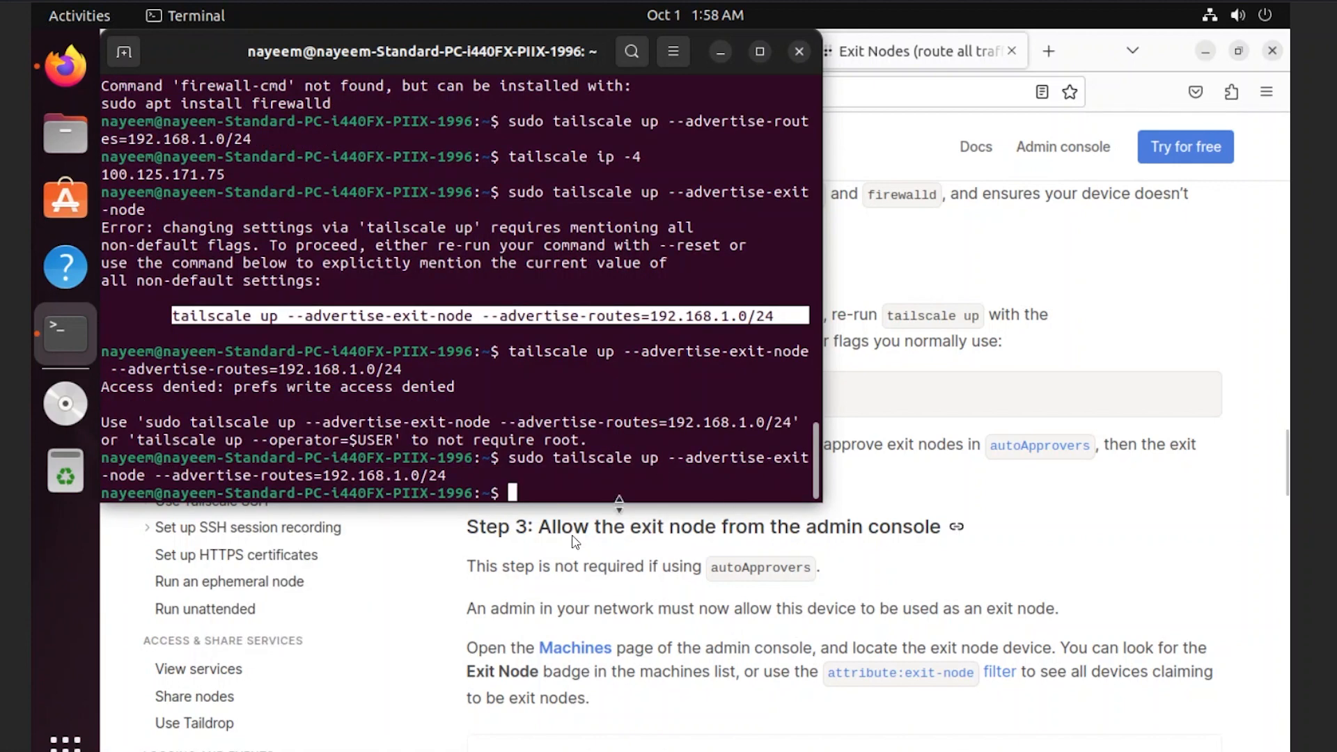
{"action": "left_click", "coordinate": [964, 575]}
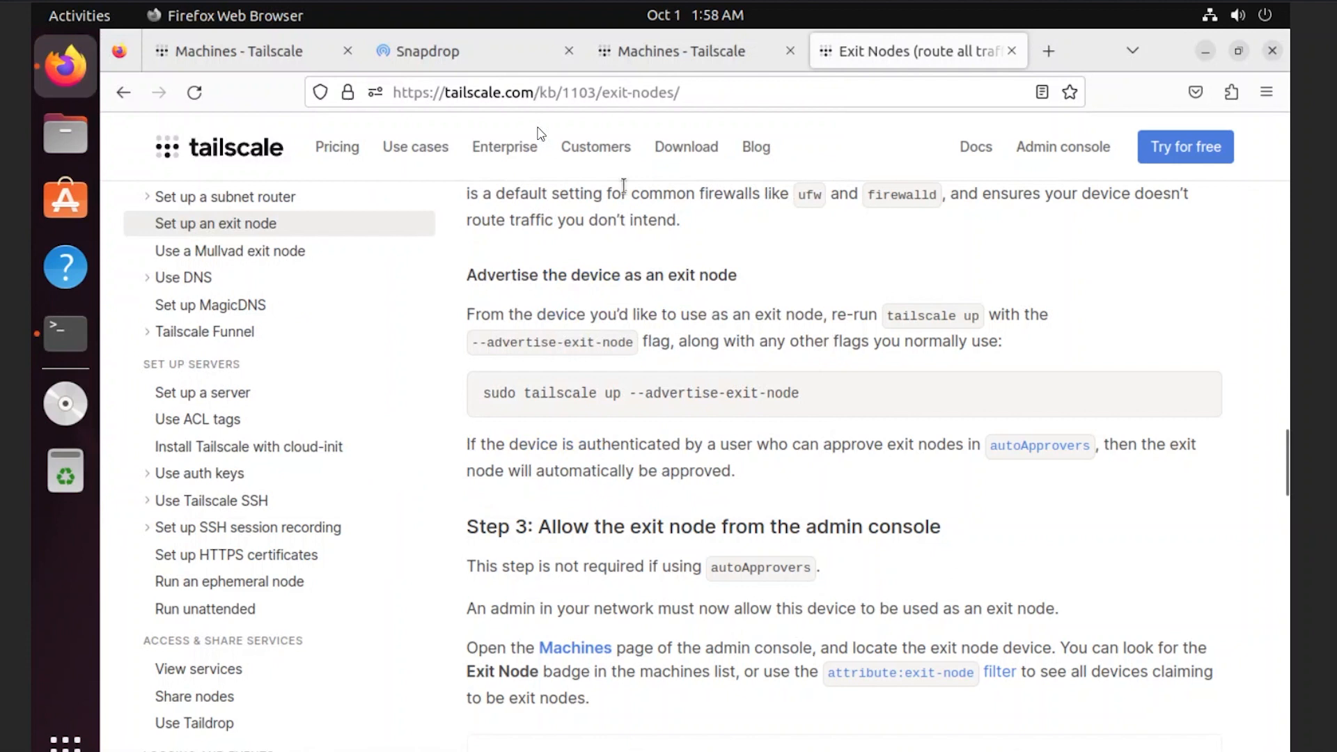
- Open the Ubuntu machine's route settings from the Machines list to approve it as an exit node
{"action": "left_click", "coordinate": [651, 44]}
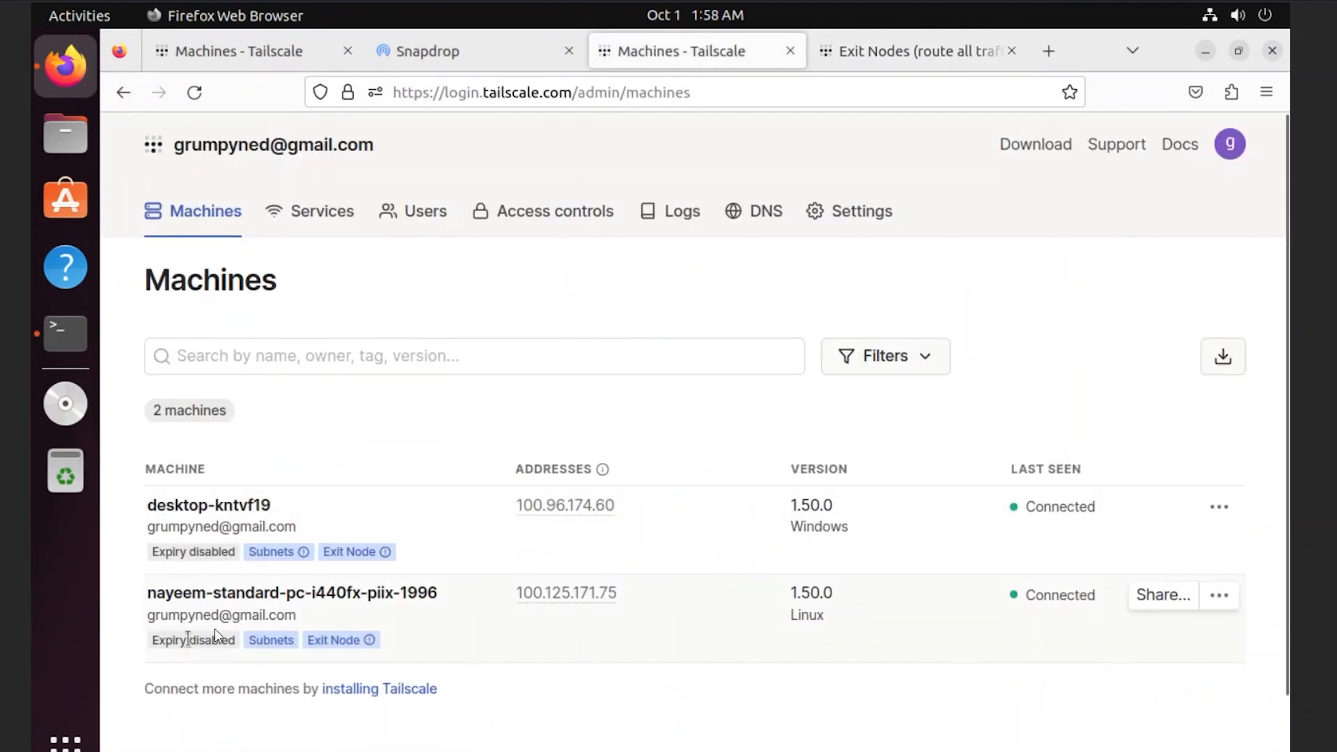
{"action": "left_click", "coordinate": [1222, 595]}
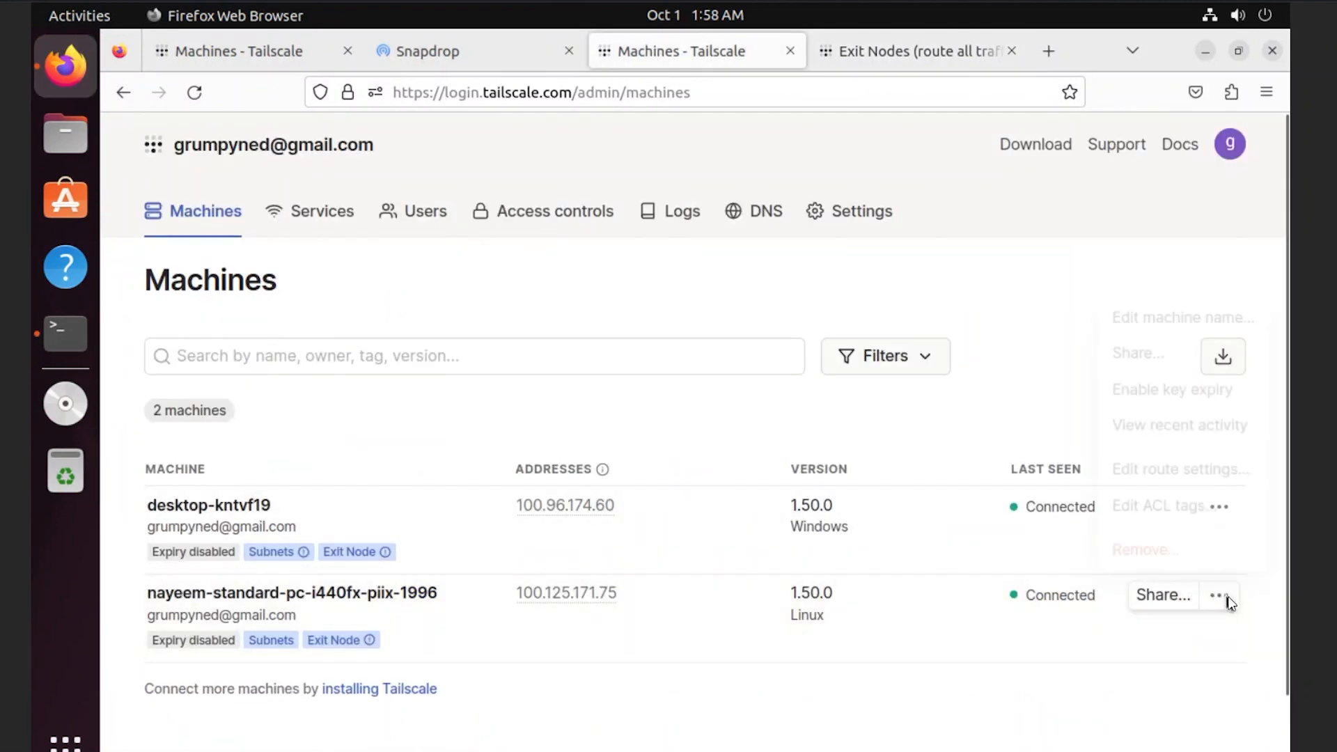
{"action": "left_click", "coordinate": [1198, 477]}
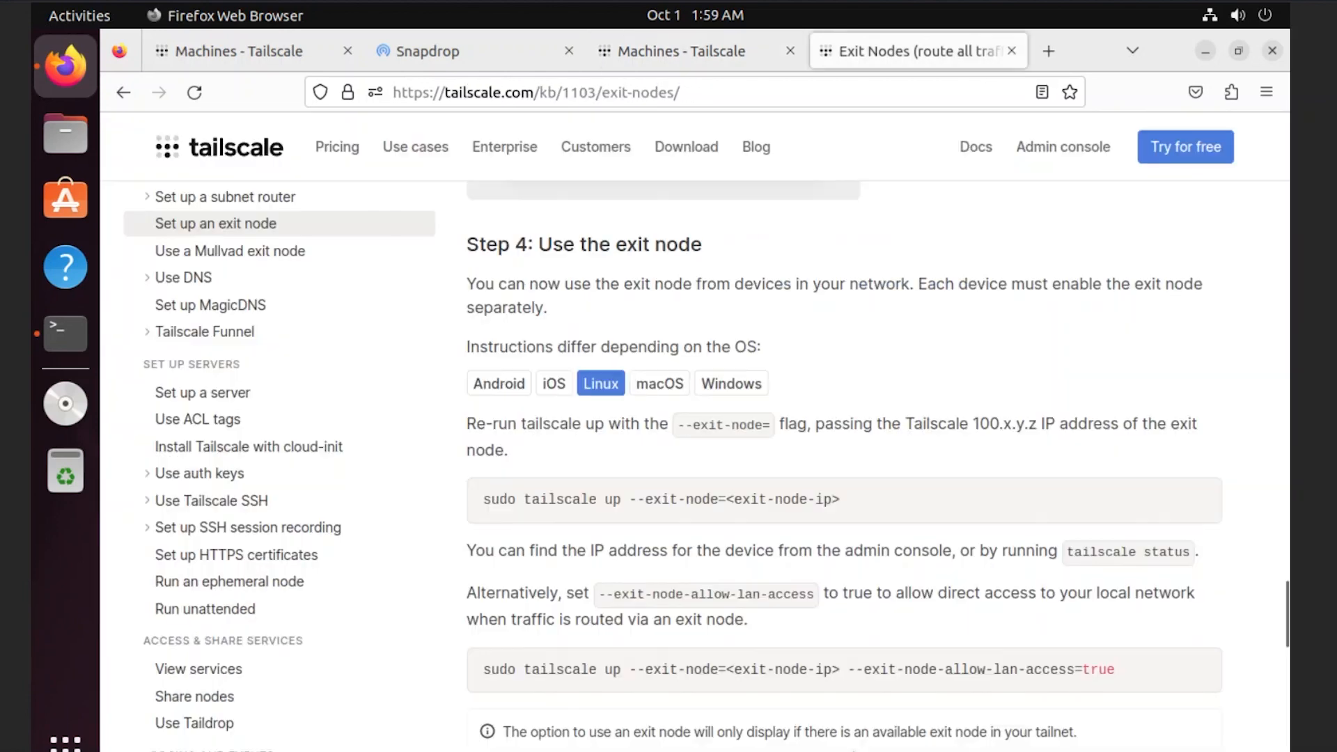
{"action": "mouse_move", "coordinate": [697, 751]}
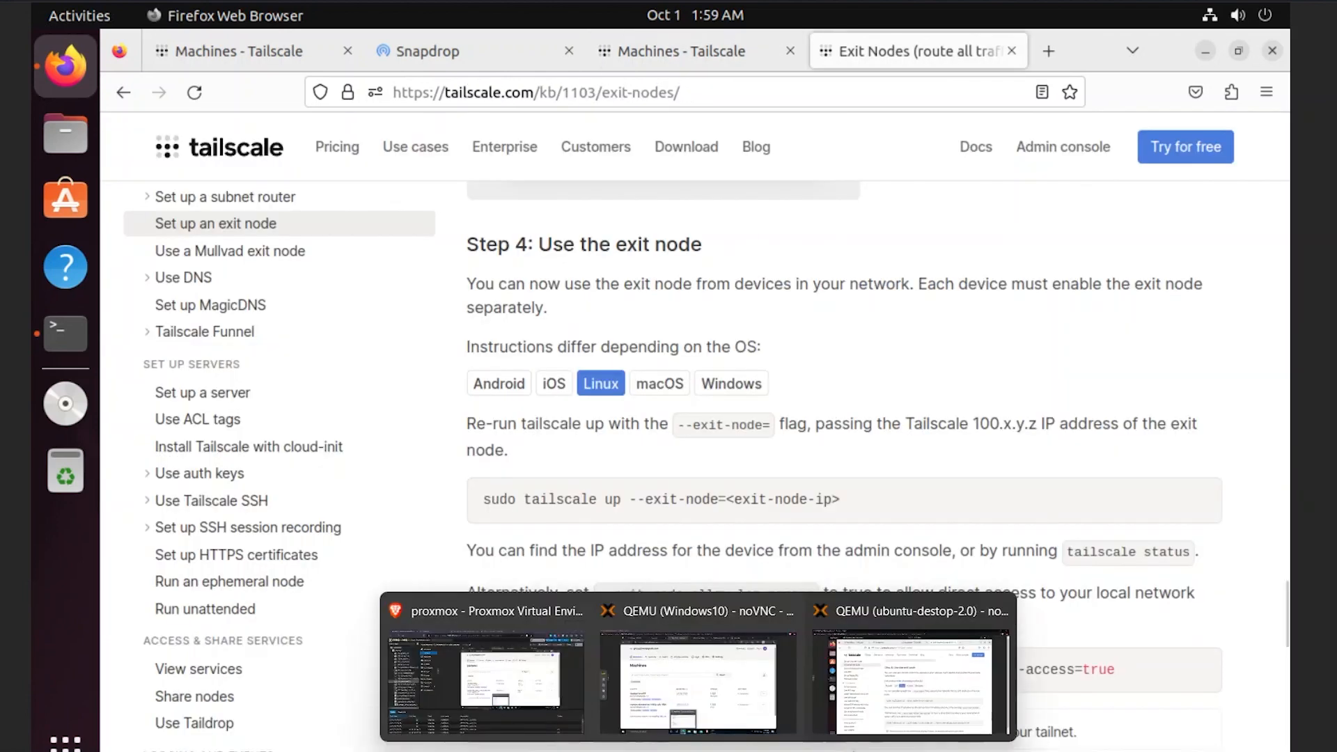
{"action": "left_click", "coordinate": [654, 691]}
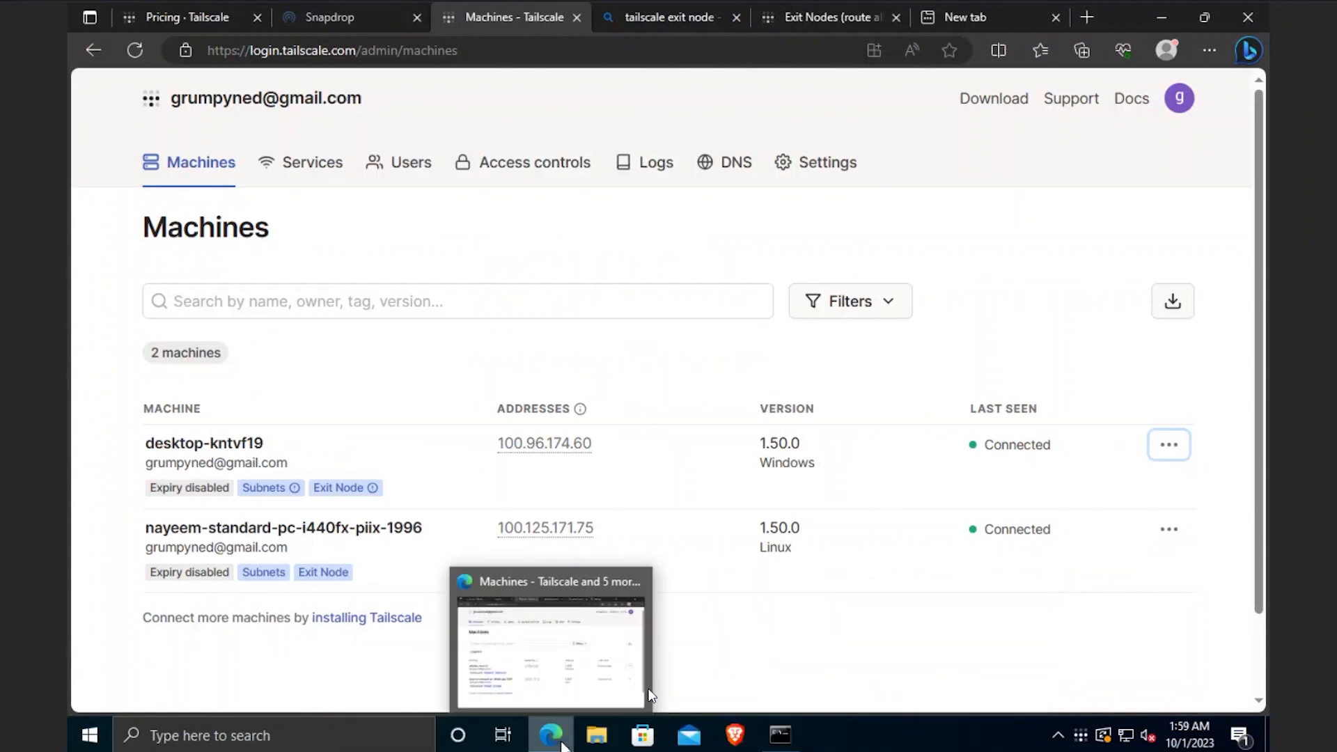
- Route the Windows PC through the Ubuntu machine as its exit node from the tray menu
{"action": "right_click", "coordinate": [1080, 735]}
{"action": "mouse_move", "coordinate": [1084, 646]}
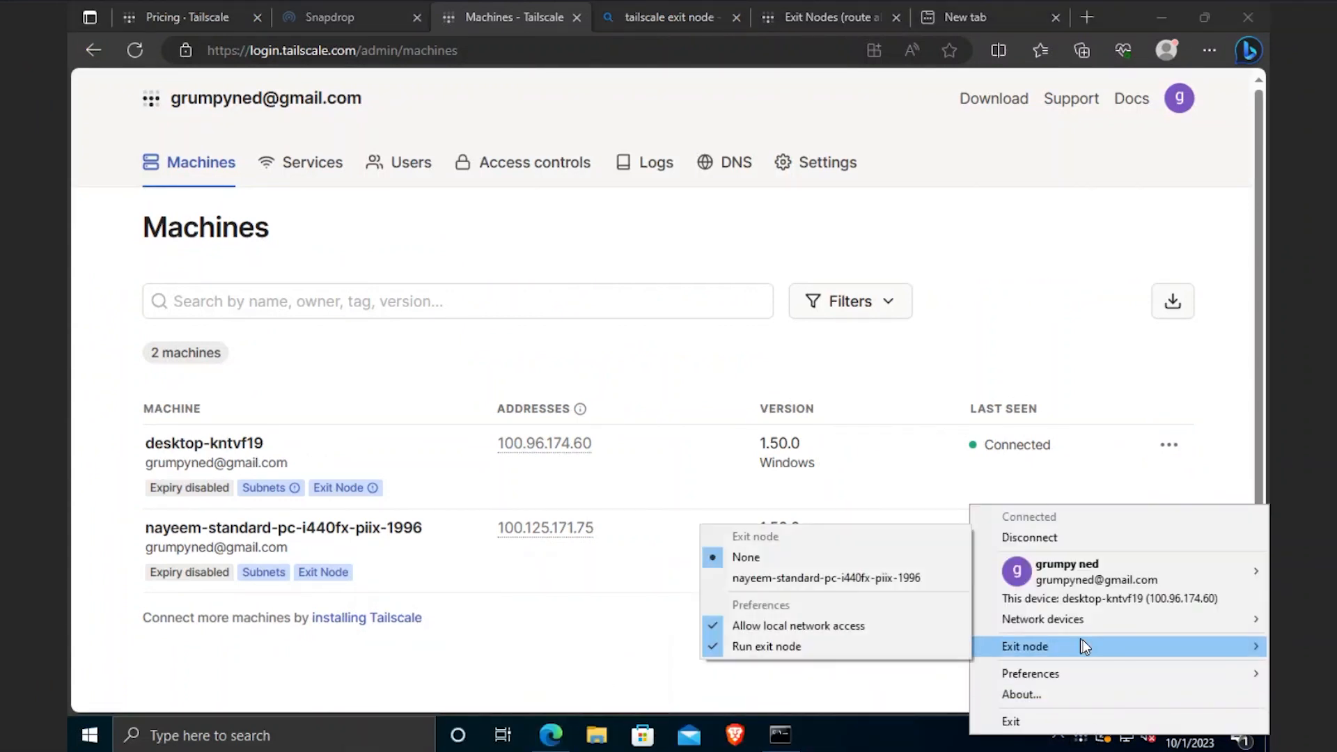
{"action": "left_click", "coordinate": [881, 583]}
{"action": "right_click", "coordinate": [1080, 735]}
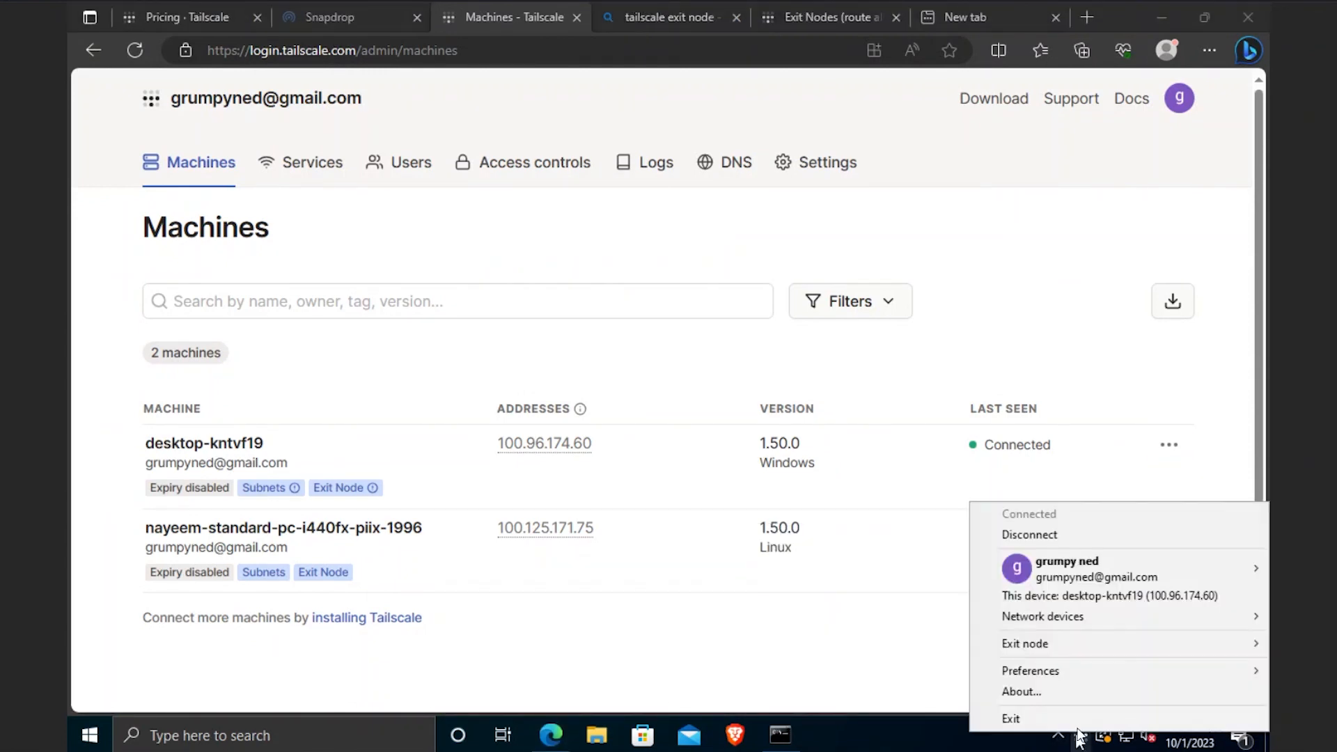
{"action": "mouse_move", "coordinate": [1084, 646]}
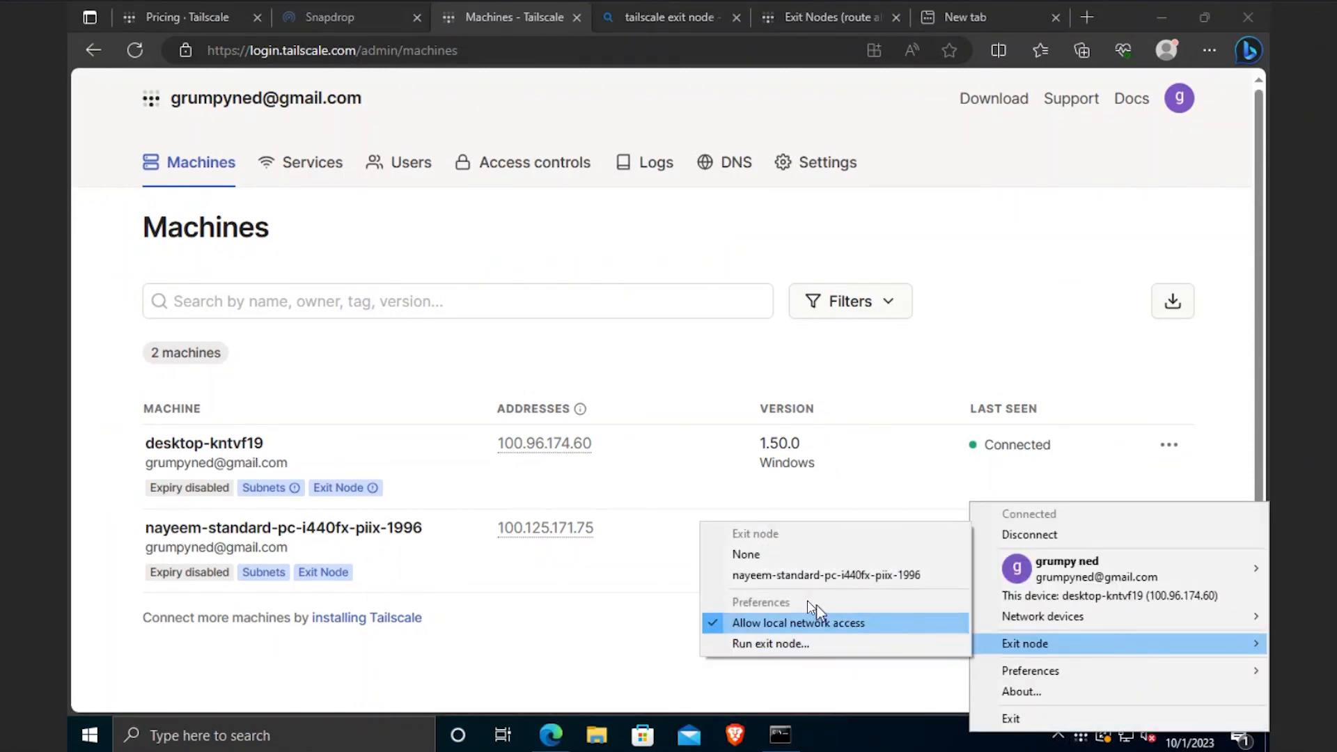
{"action": "left_click", "coordinate": [726, 577]}
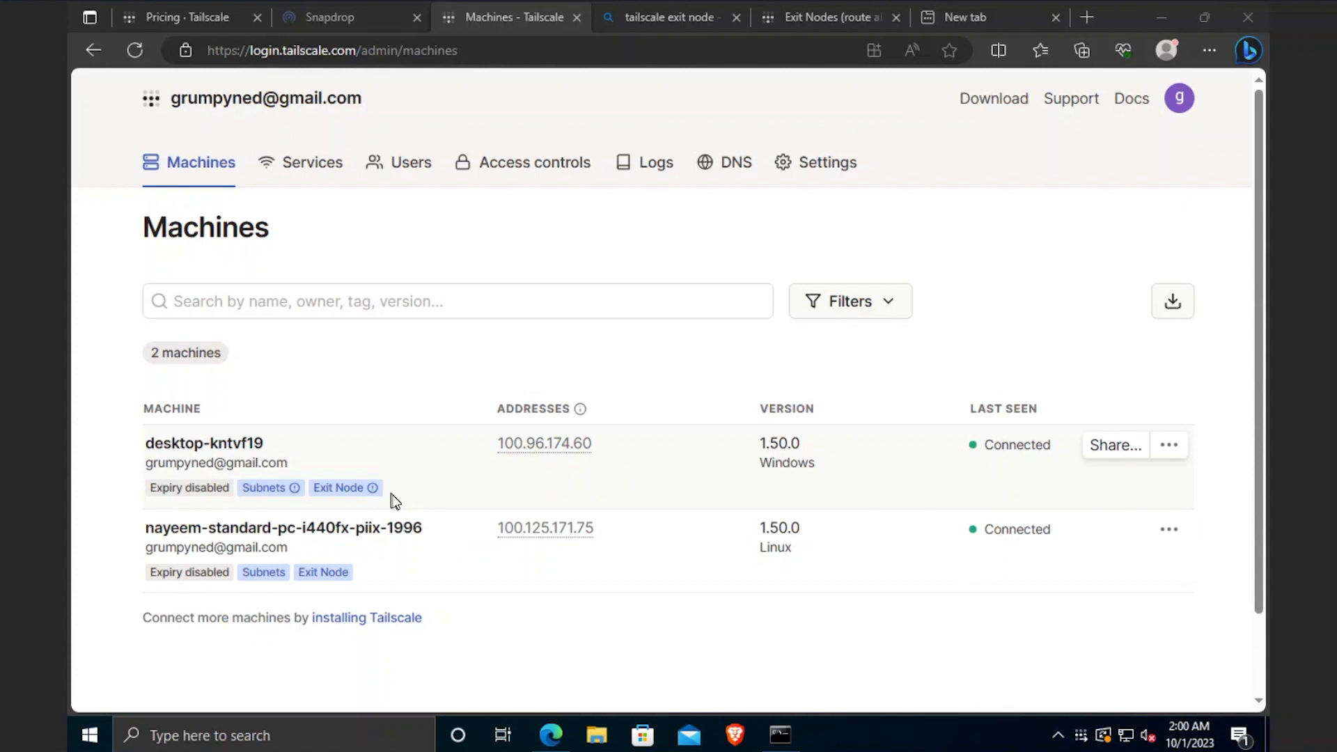
- Set the exit node to None and make the Windows PC run as an exit node, confirming Yes
{"action": "right_click", "coordinate": [1081, 735]}
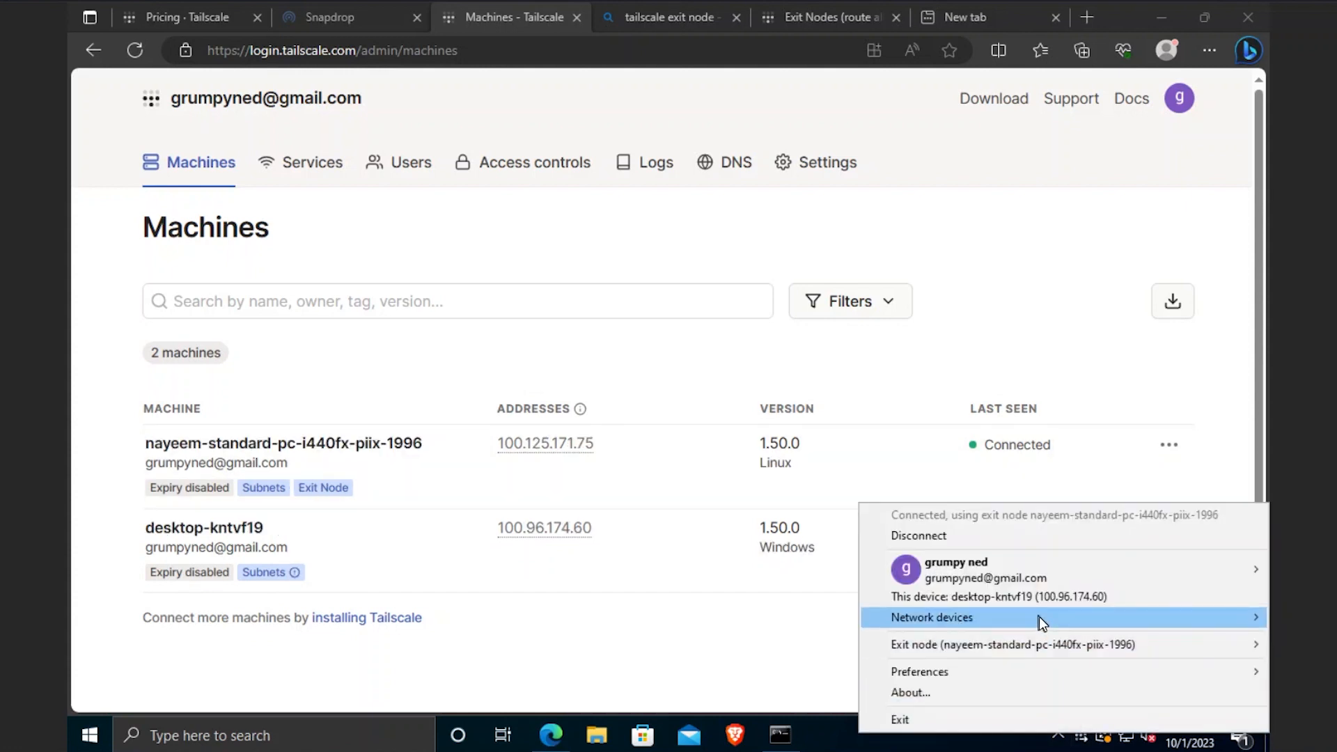
{"action": "mouse_move", "coordinate": [1022, 643]}
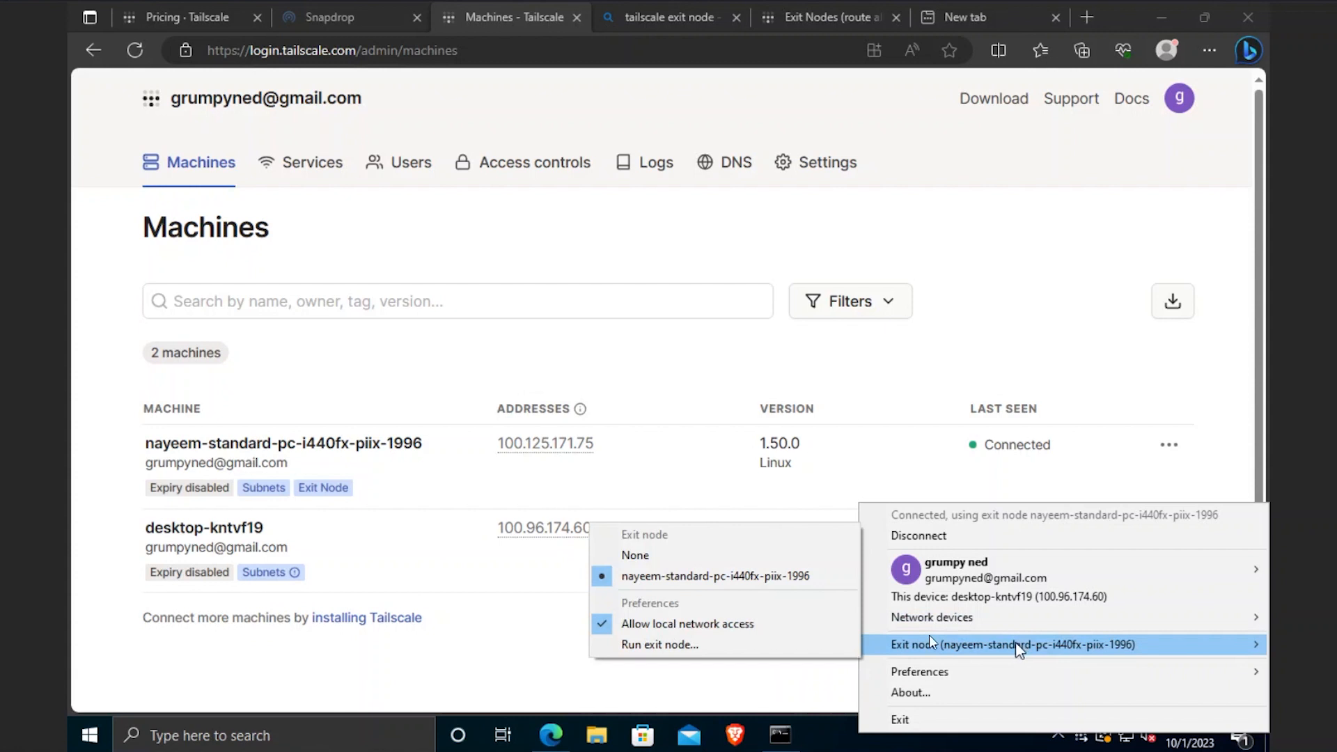
{"action": "left_click", "coordinate": [706, 560]}
{"action": "right_click", "coordinate": [1081, 736]}
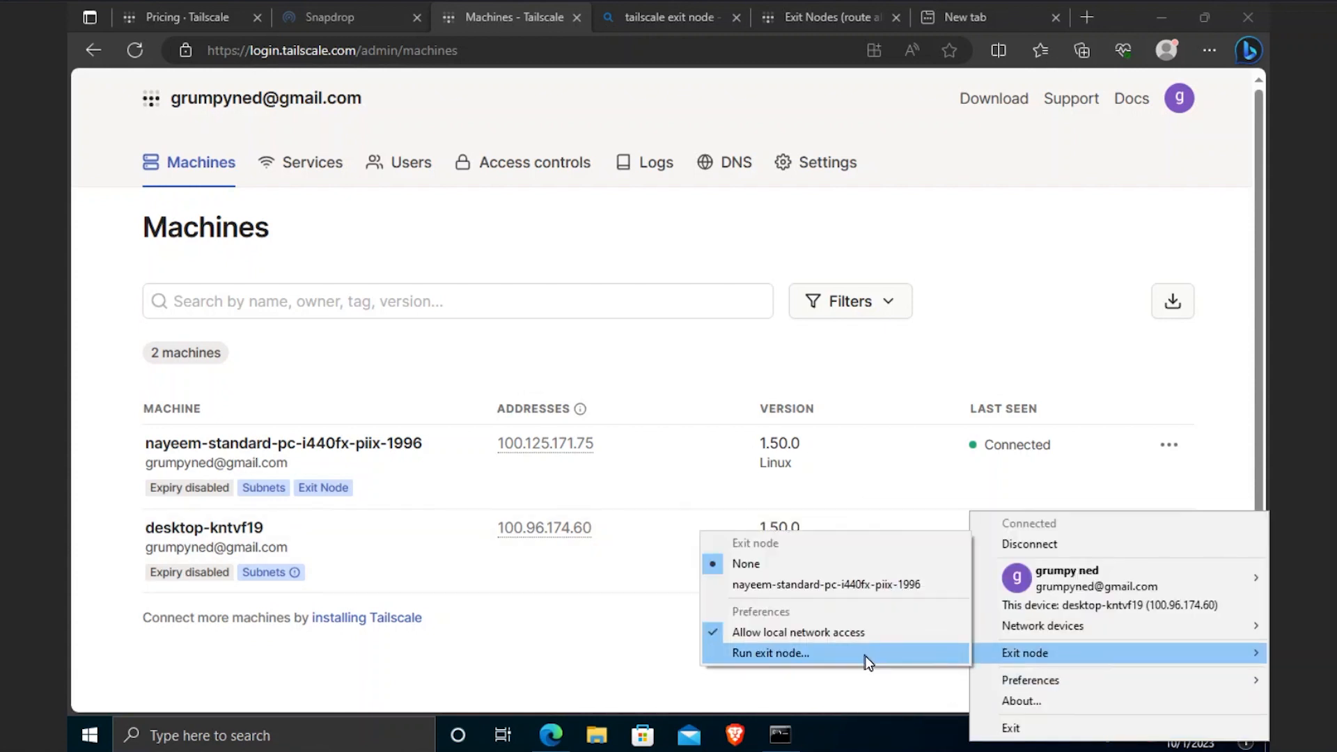
{"action": "left_click", "coordinate": [868, 661]}
{"action": "left_click", "coordinate": [642, 462]}
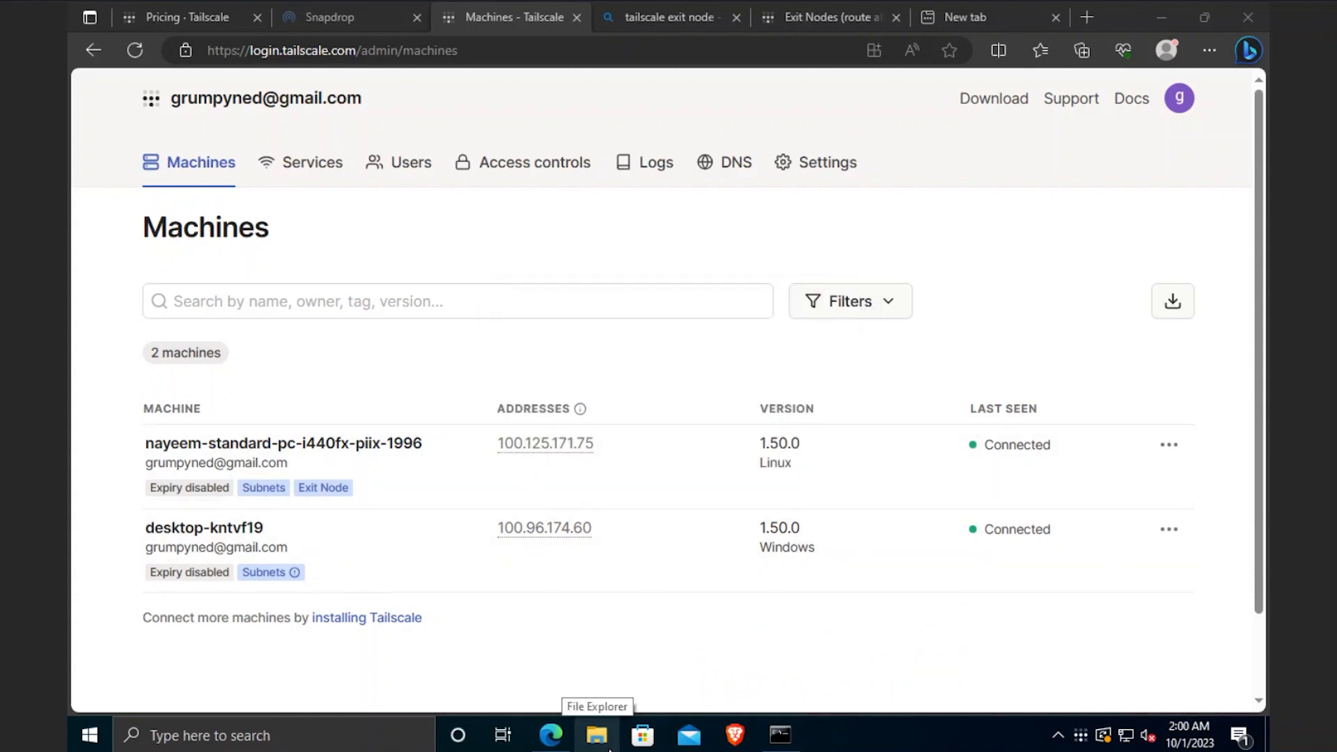
- Switch to the Ubuntu VM showing Step 4 of the Exit Nodes guide
{"action": "mouse_move", "coordinate": [699, 750]}
{"action": "left_click", "coordinate": [900, 663]}
{"action": "scroll", "coordinate": [760, 652], "scroll_direction": "down", "scroll_amount": 3}
{"action": "scroll", "coordinate": [758, 627], "scroll_direction": "up", "scroll_amount": 4}
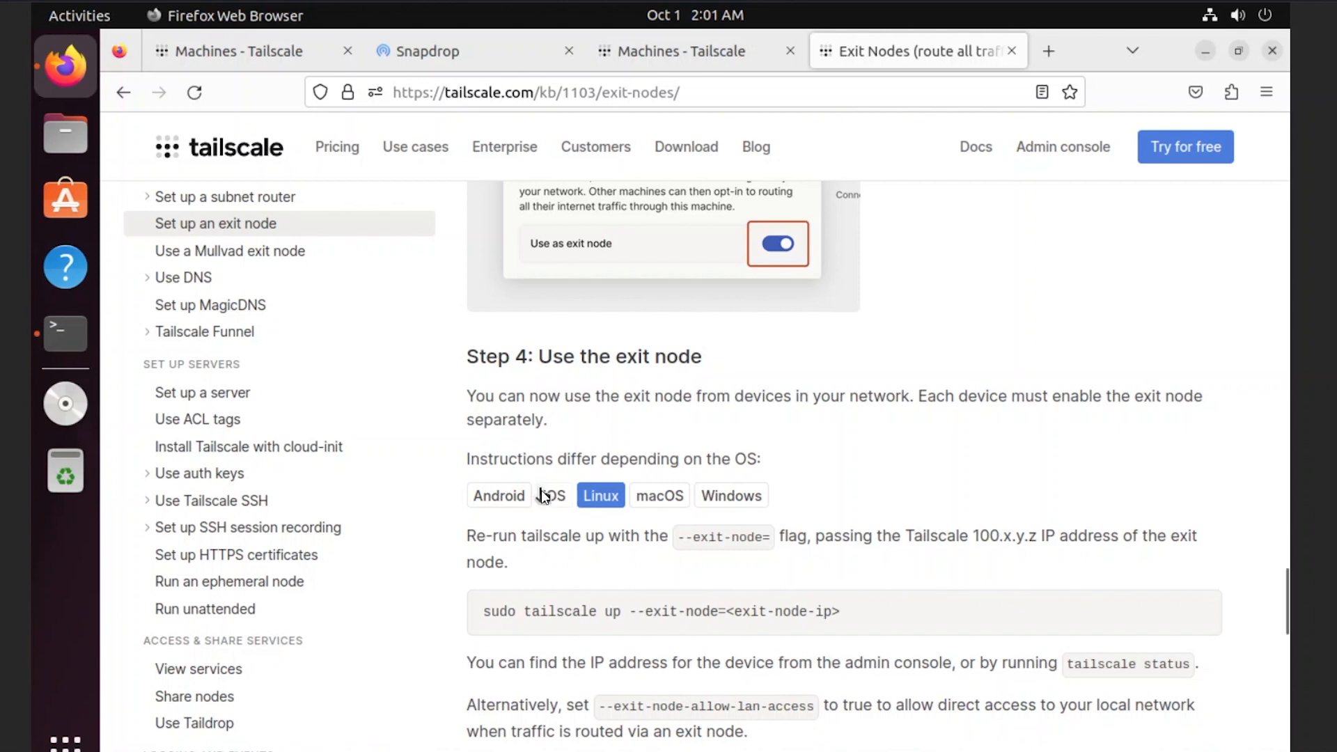
- Copy the 'sudo tailscale up --exit-node' command into the Ubuntu terminal and erase the placeholder
{"action": "left_click_drag", "start_coordinate": [840, 611], "coordinate": [482, 612]}
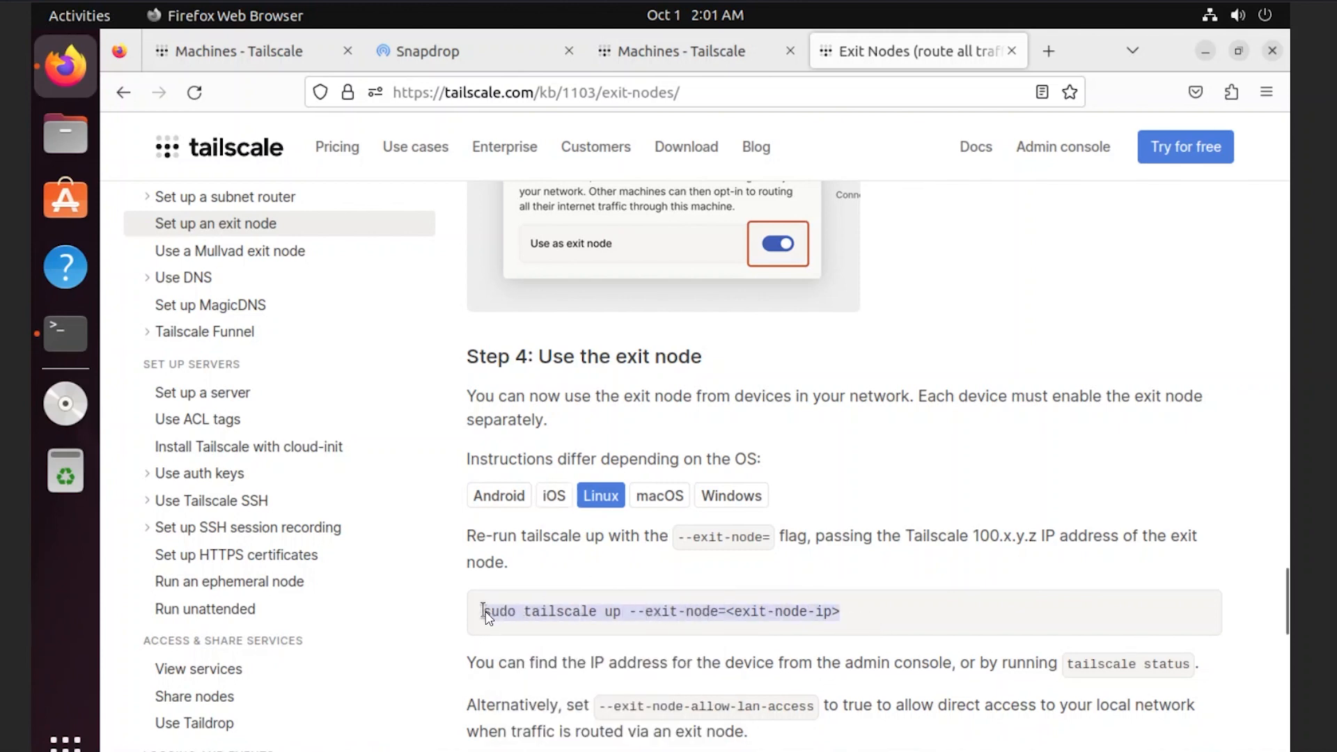
{"action": "right_click", "coordinate": [533, 611]}
{"action": "left_click", "coordinate": [561, 422]}
{"action": "left_click", "coordinate": [62, 345]}
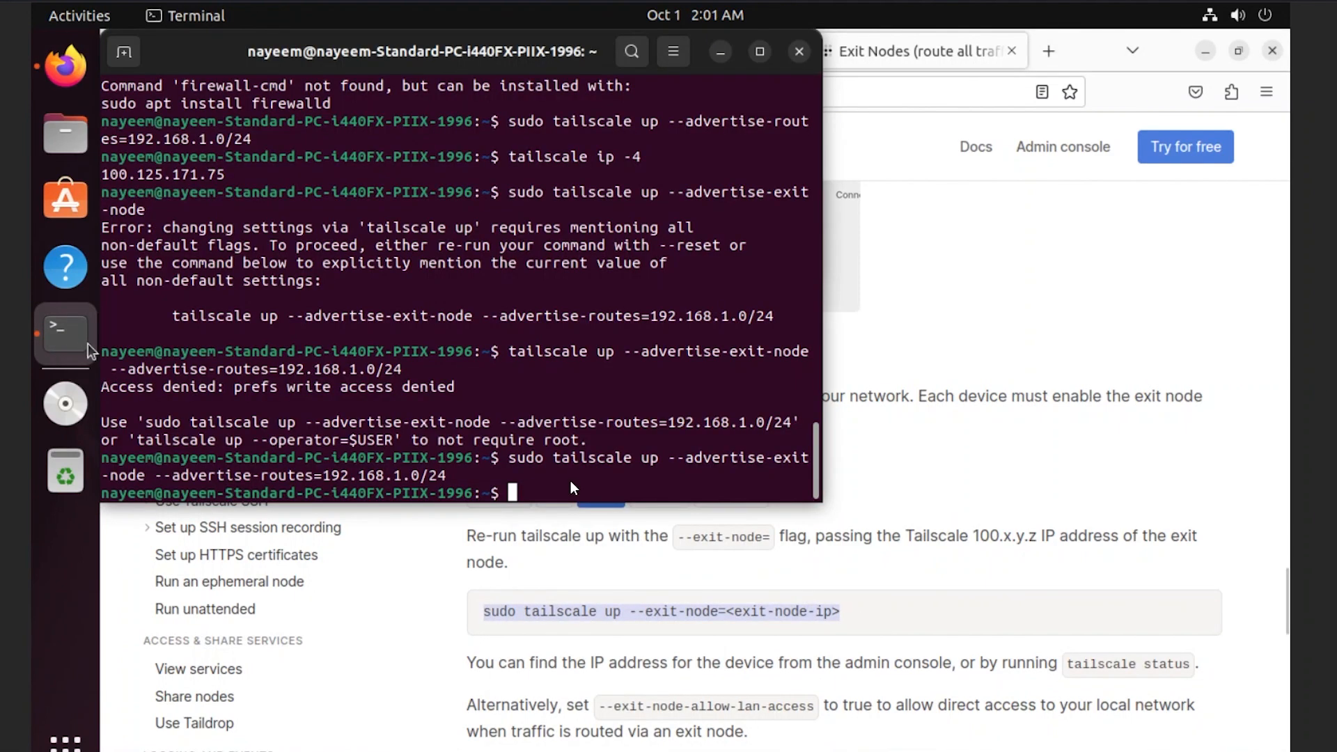
{"action": "right_click", "coordinate": [573, 496]}
{"action": "left_click", "coordinate": [609, 558]}
{"action": "key", "text": "Left"}
{"action": "key", "text": "Right"}
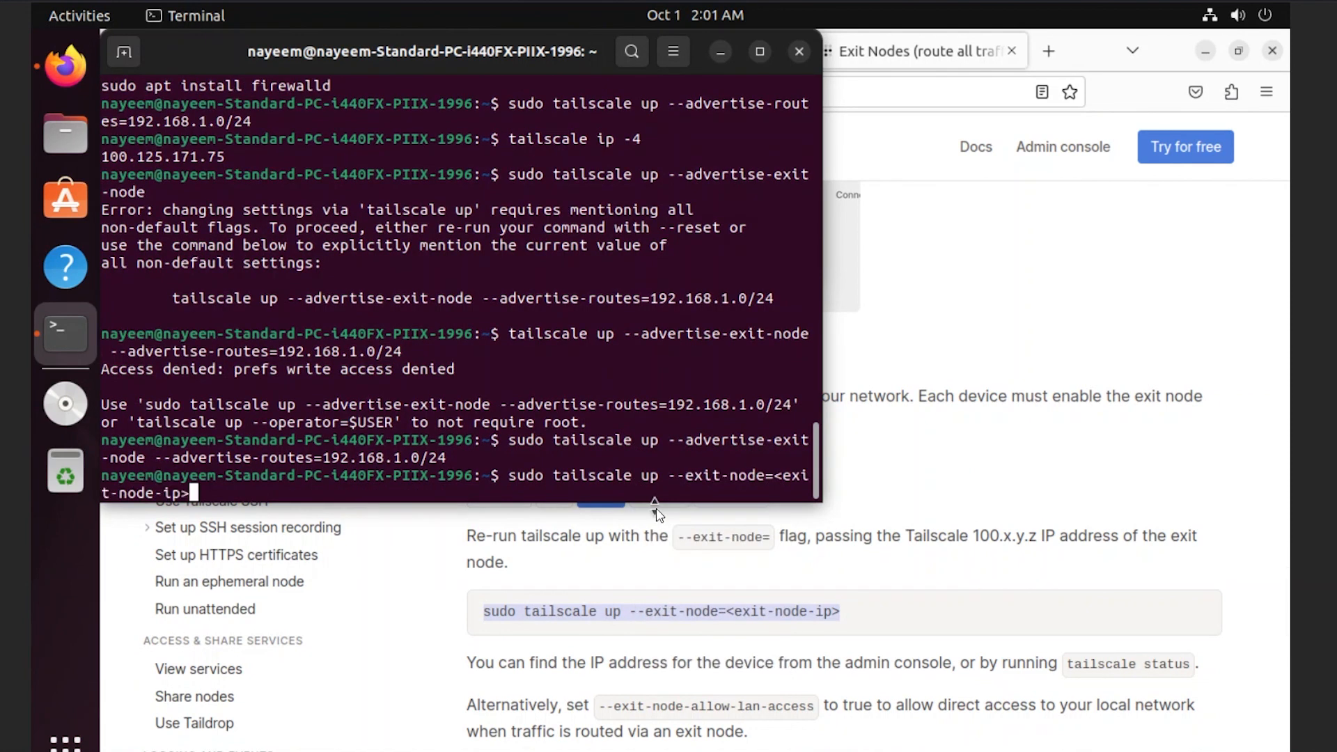
{"action": "key", "text": "BackSpace"}
{"action": "key", "text": "BackSpace"}
{"action": "key", "text": "BackSpace"}
{"action": "key", "text": "BackSpace"}
{"action": "key", "text": "BackSpace"}
{"action": "key", "text": "BackSpace"}
{"action": "key", "text": "BackSpace"}
{"action": "key", "text": "BackSpace"}
{"action": "key", "text": "BackSpace"}
{"action": "key", "text": "BackSpace"}
{"action": "key", "text": "BackSpace"}
{"action": "key", "text": "BackSpace"}
{"action": "key", "text": "BackSpace"}
{"action": "key", "text": "BackSpace"}
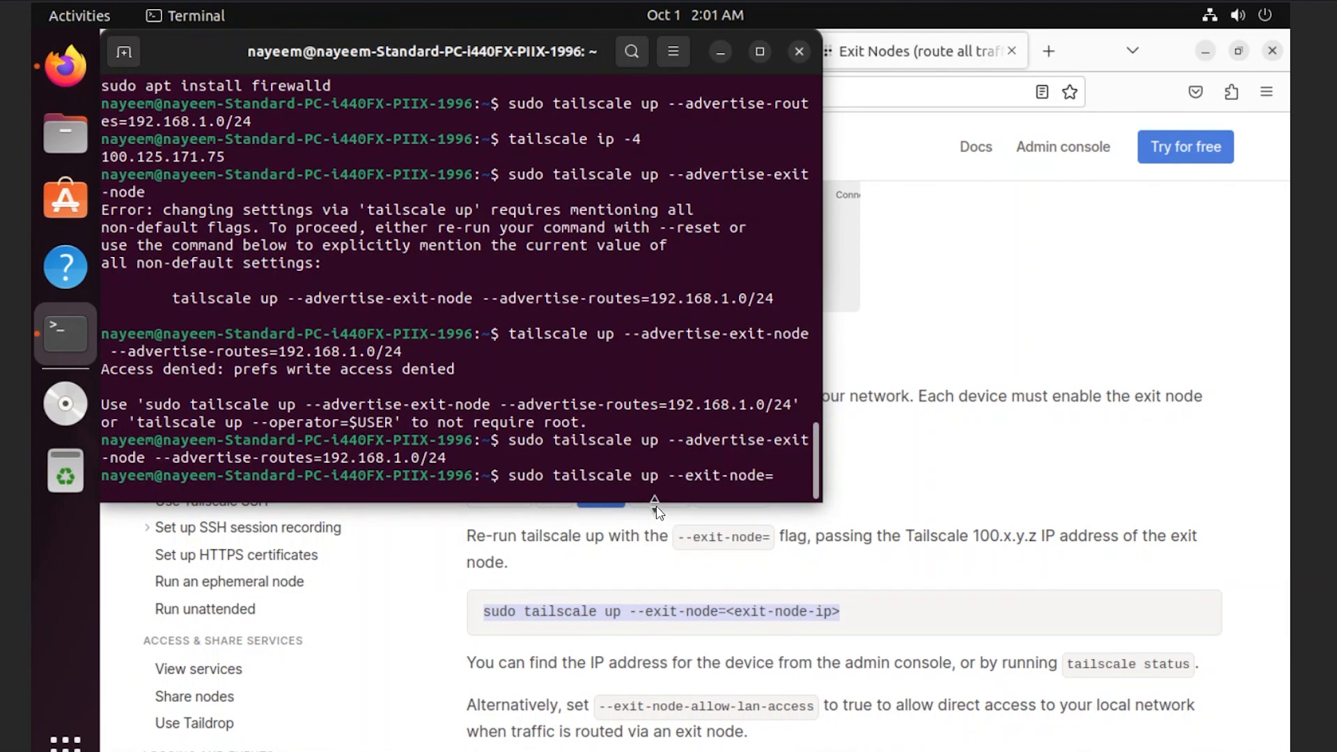
- Fill in the Windows PC's IP 100.96.174.60 from the Machines list and run the command
{"action": "left_click", "coordinate": [917, 620]}
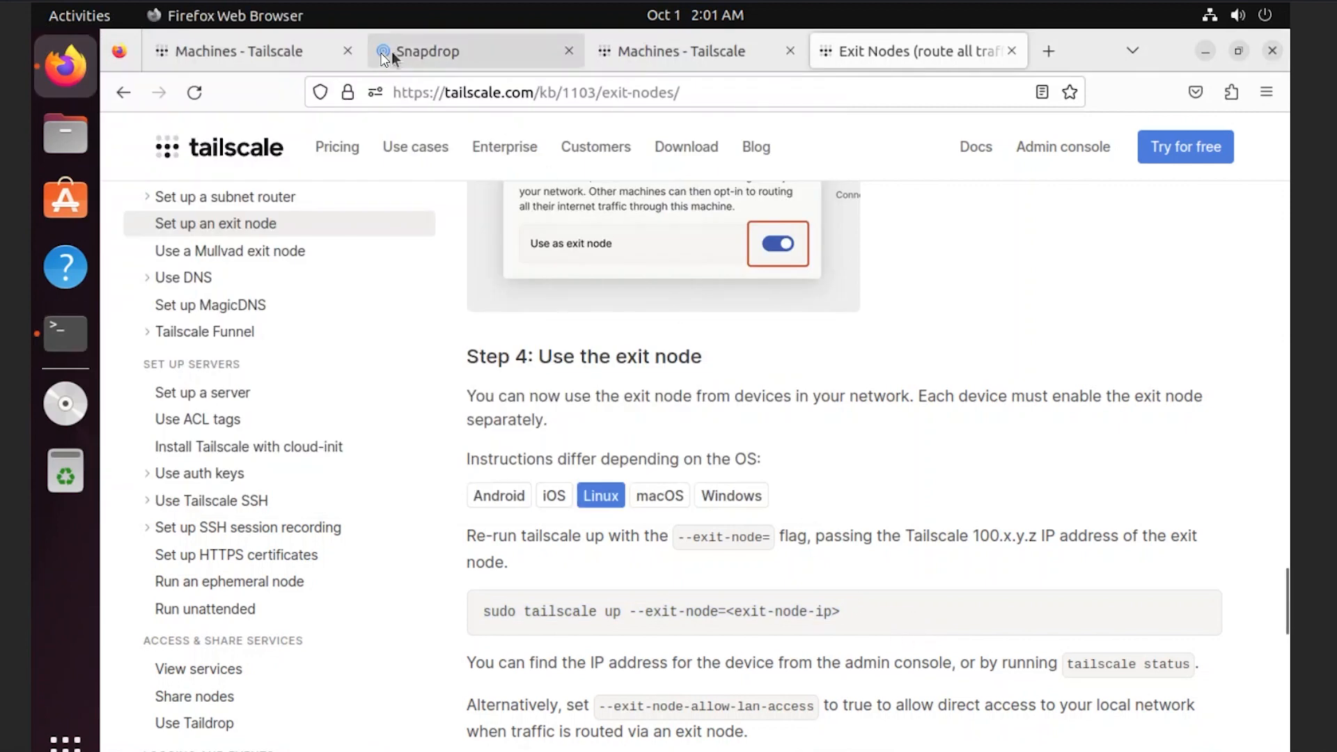
{"action": "left_click", "coordinate": [265, 52]}
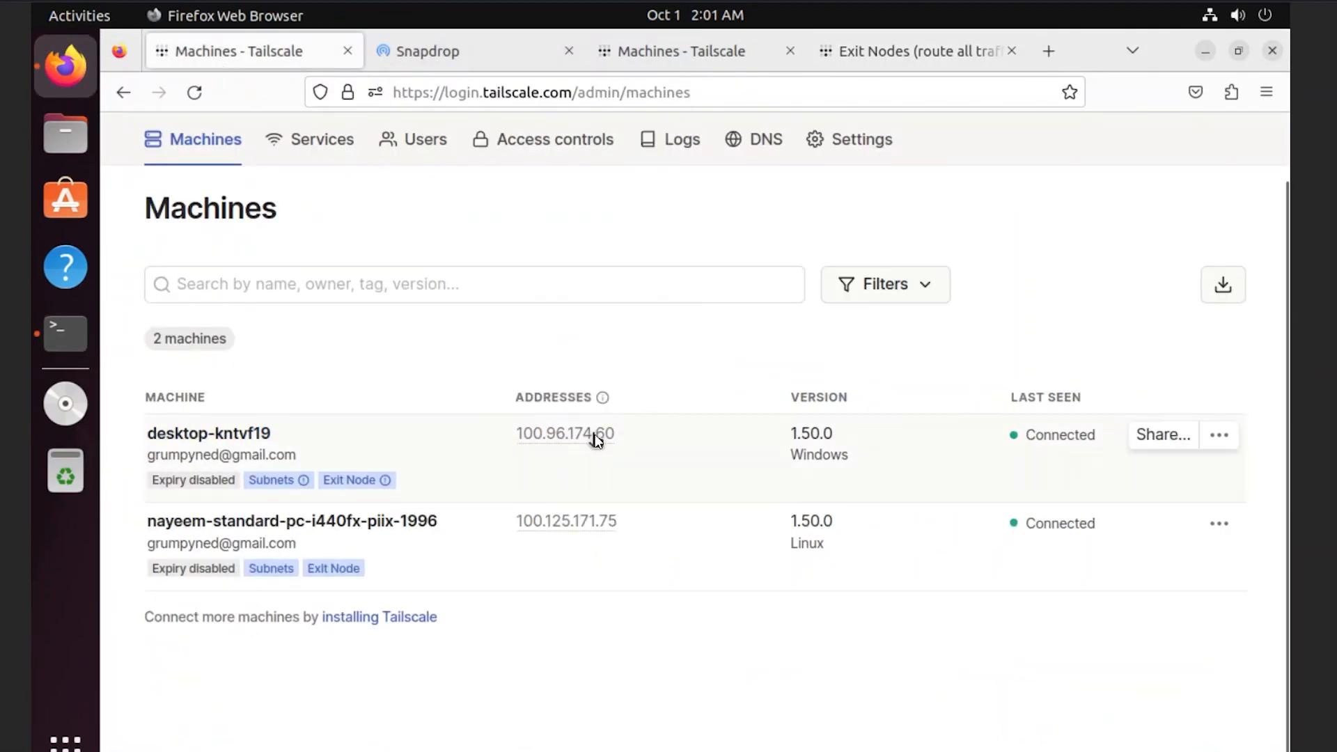
{"action": "mouse_move", "coordinate": [593, 438]}
{"action": "left_click", "coordinate": [680, 395]}
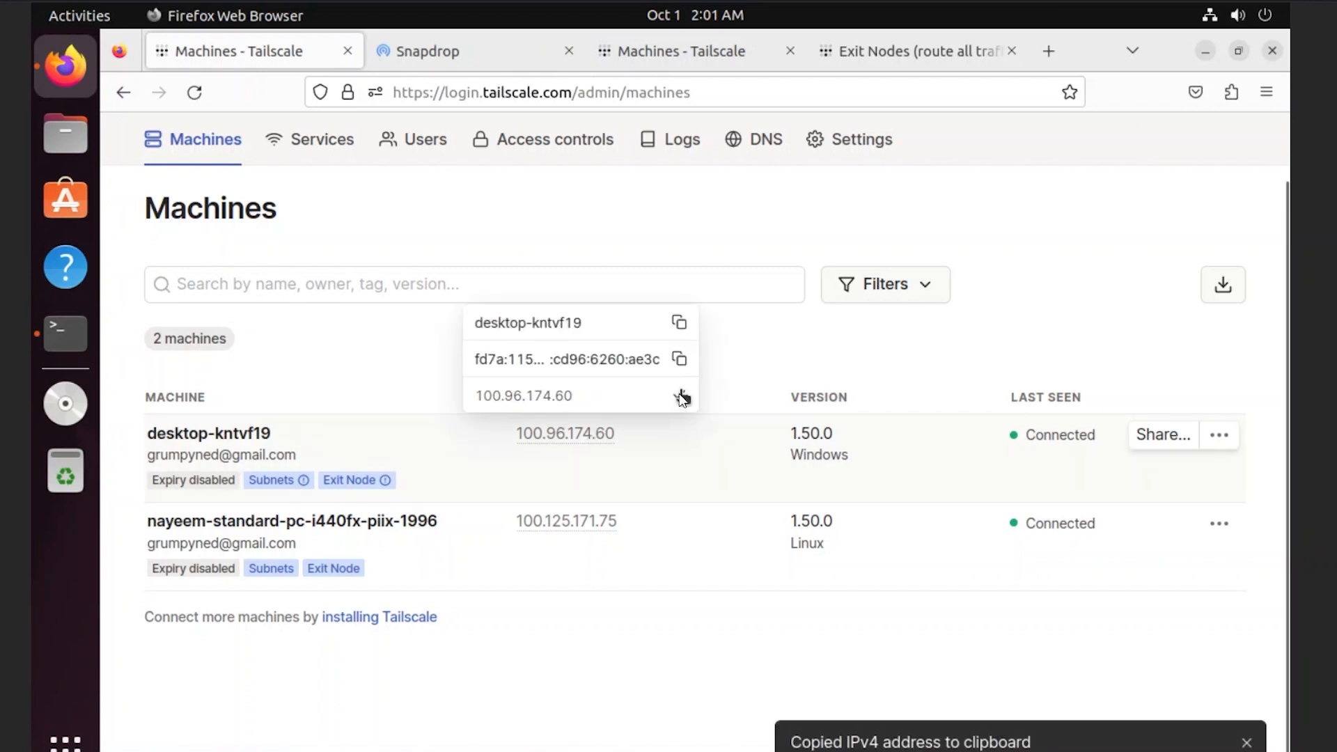
{"action": "left_click", "coordinate": [66, 342]}
{"action": "right_click", "coordinate": [696, 450]}
{"action": "left_click", "coordinate": [742, 519]}
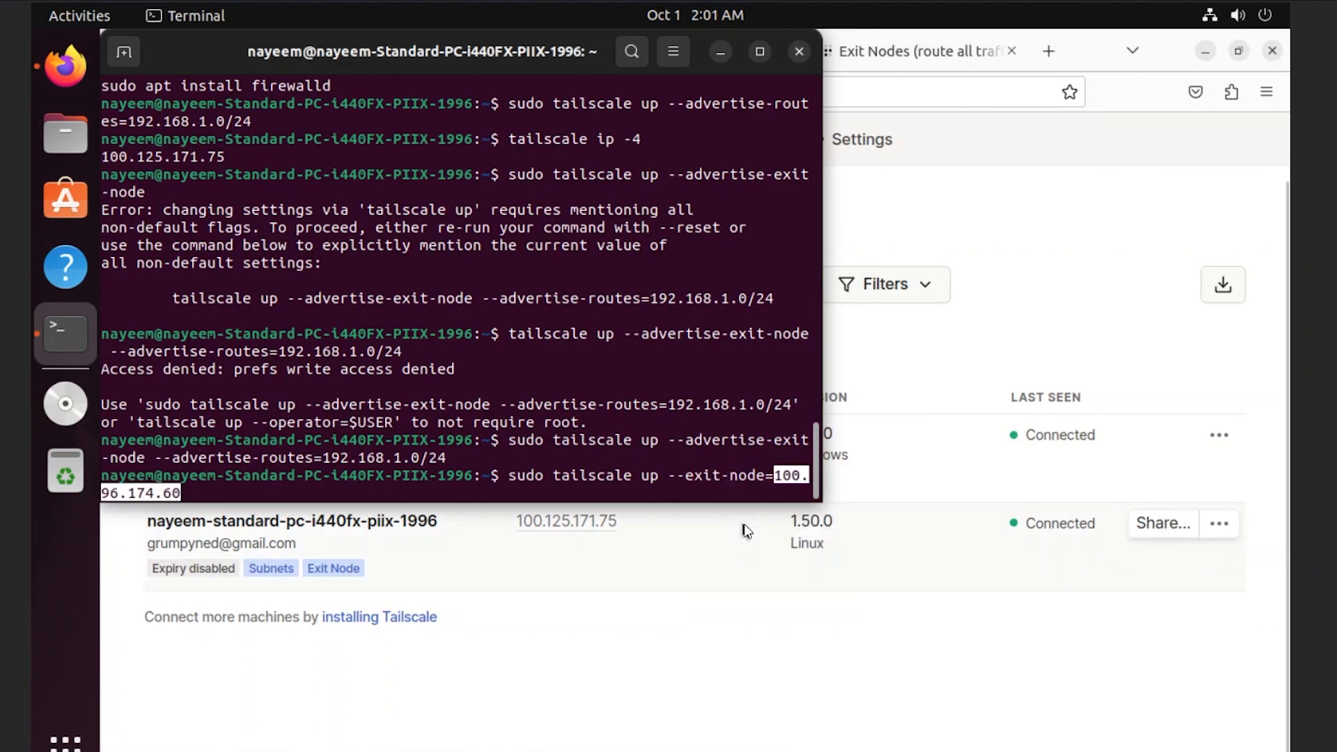
{"action": "key", "text": "Return"}
{"action": "mouse_move", "coordinate": [759, 748]}
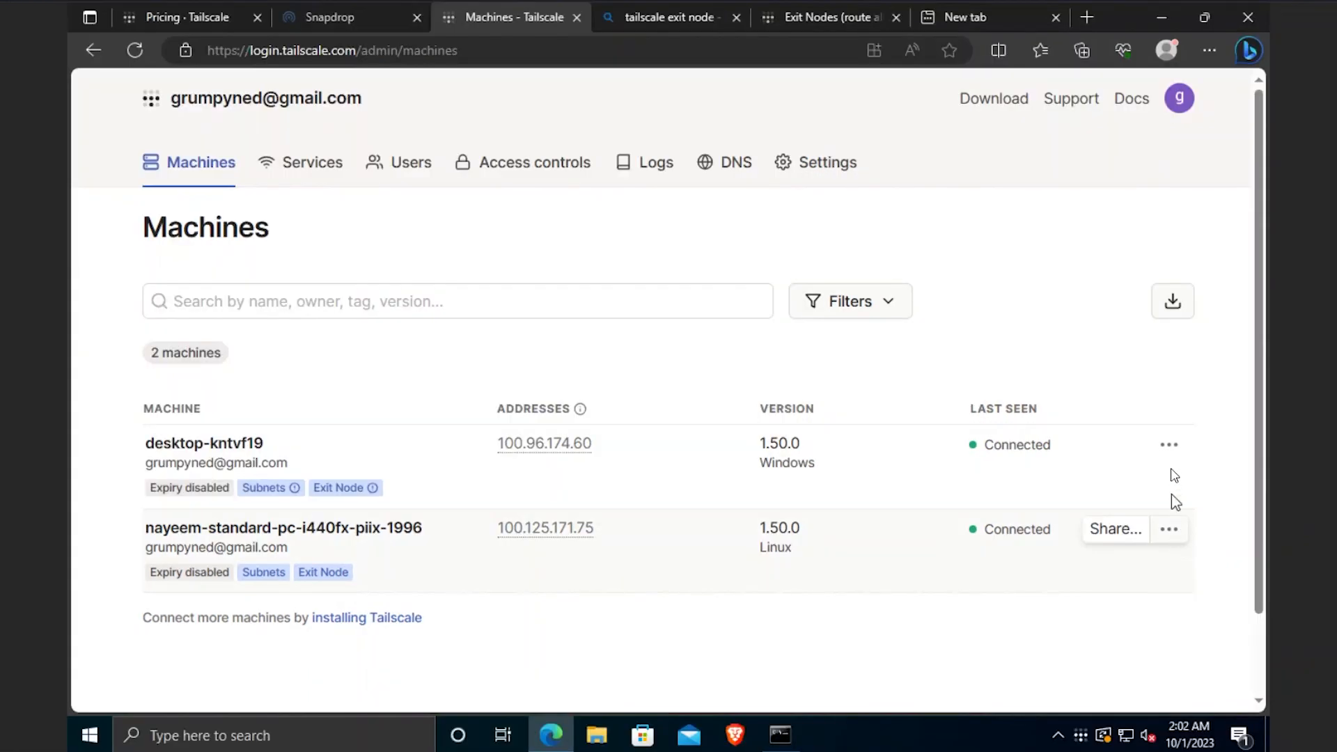
- Turn on 'Use as exit node' in desktop-kntvf19's route settings and close the dialog
{"action": "left_click", "coordinate": [1170, 445]}
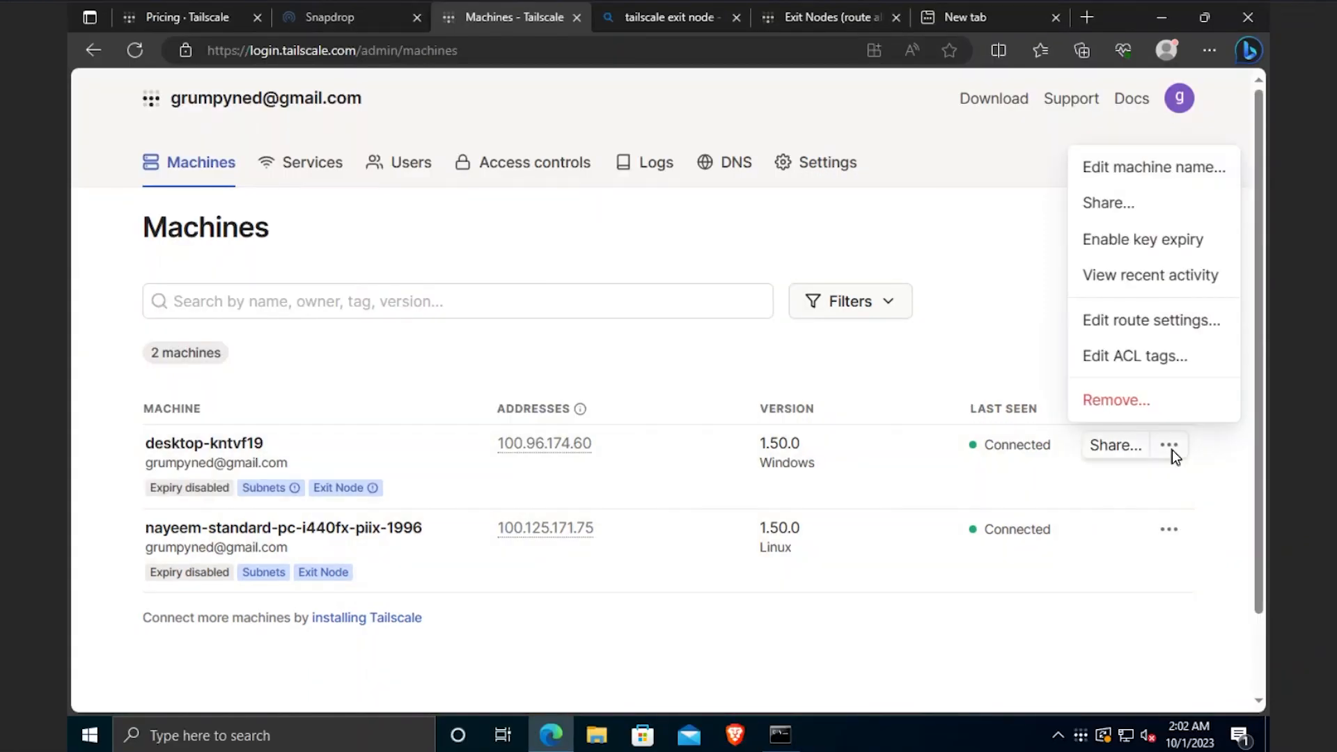
{"action": "left_click", "coordinate": [1121, 333]}
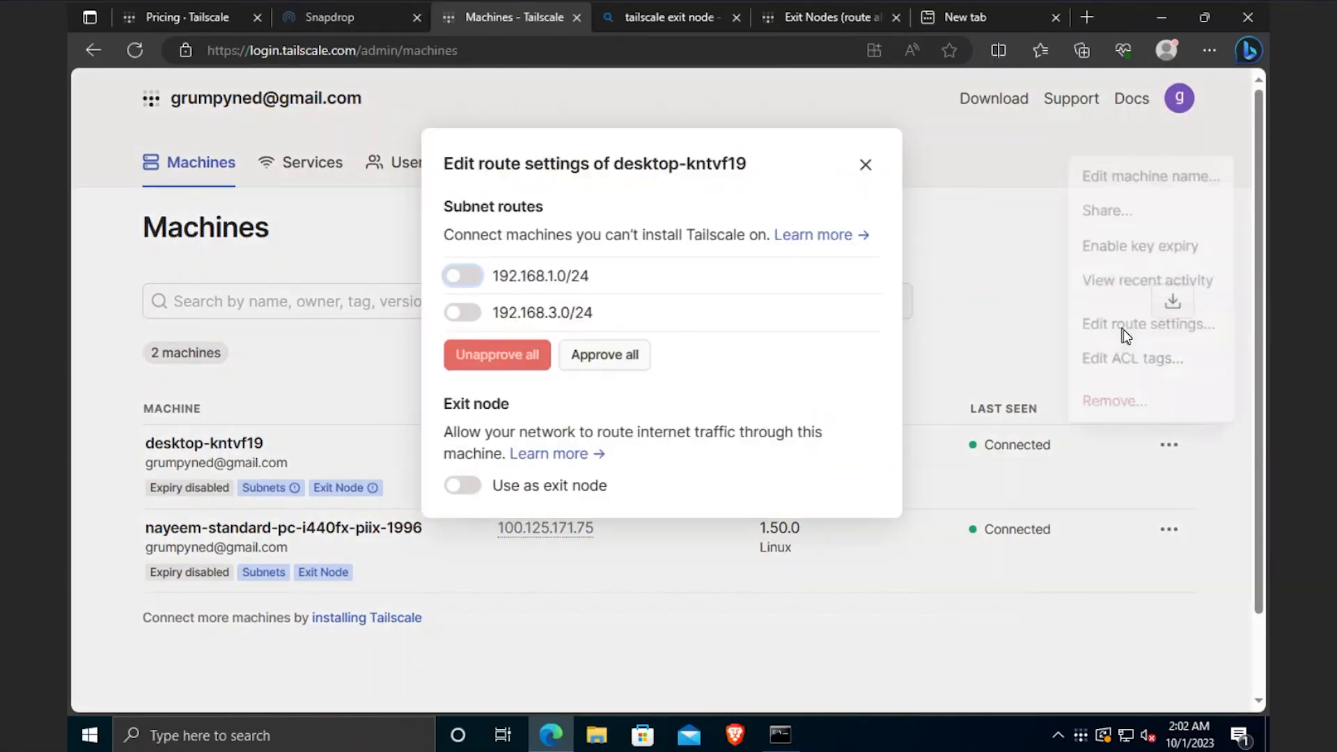
{"action": "left_click", "coordinate": [463, 488]}
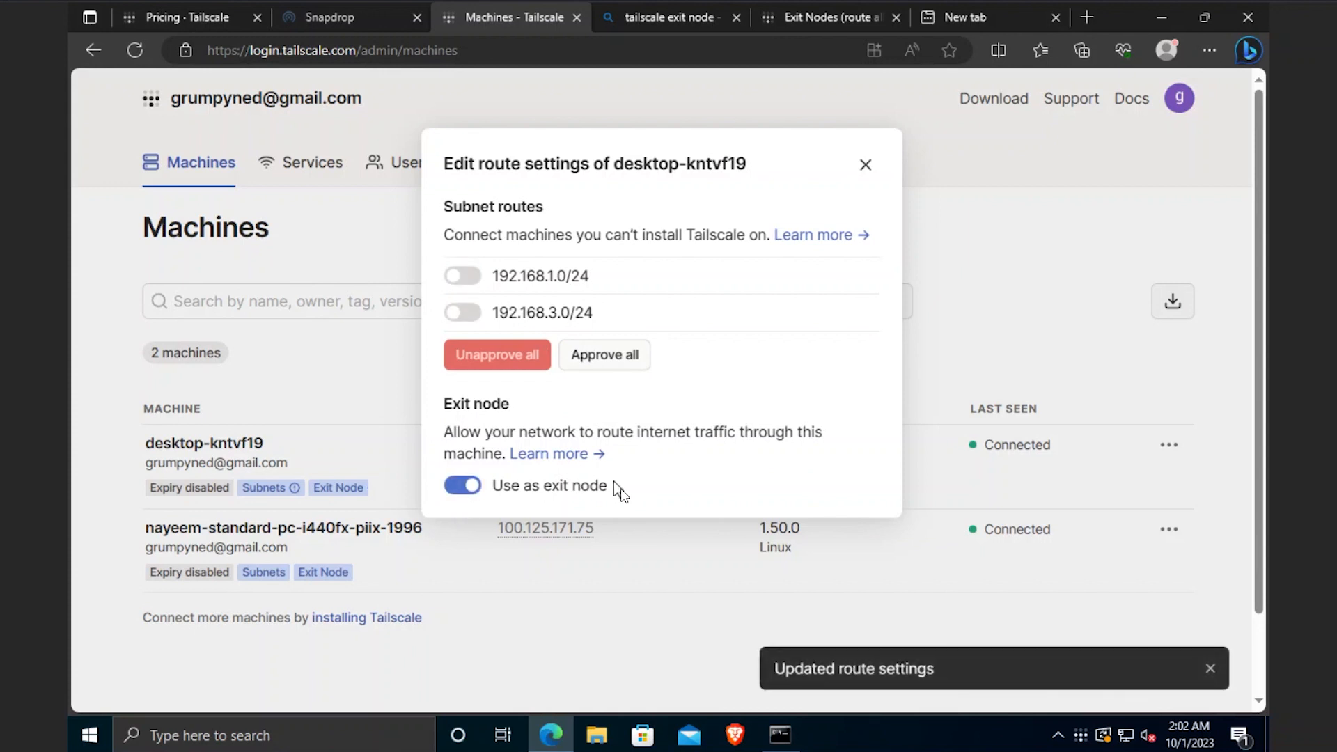
{"action": "left_click", "coordinate": [861, 166]}
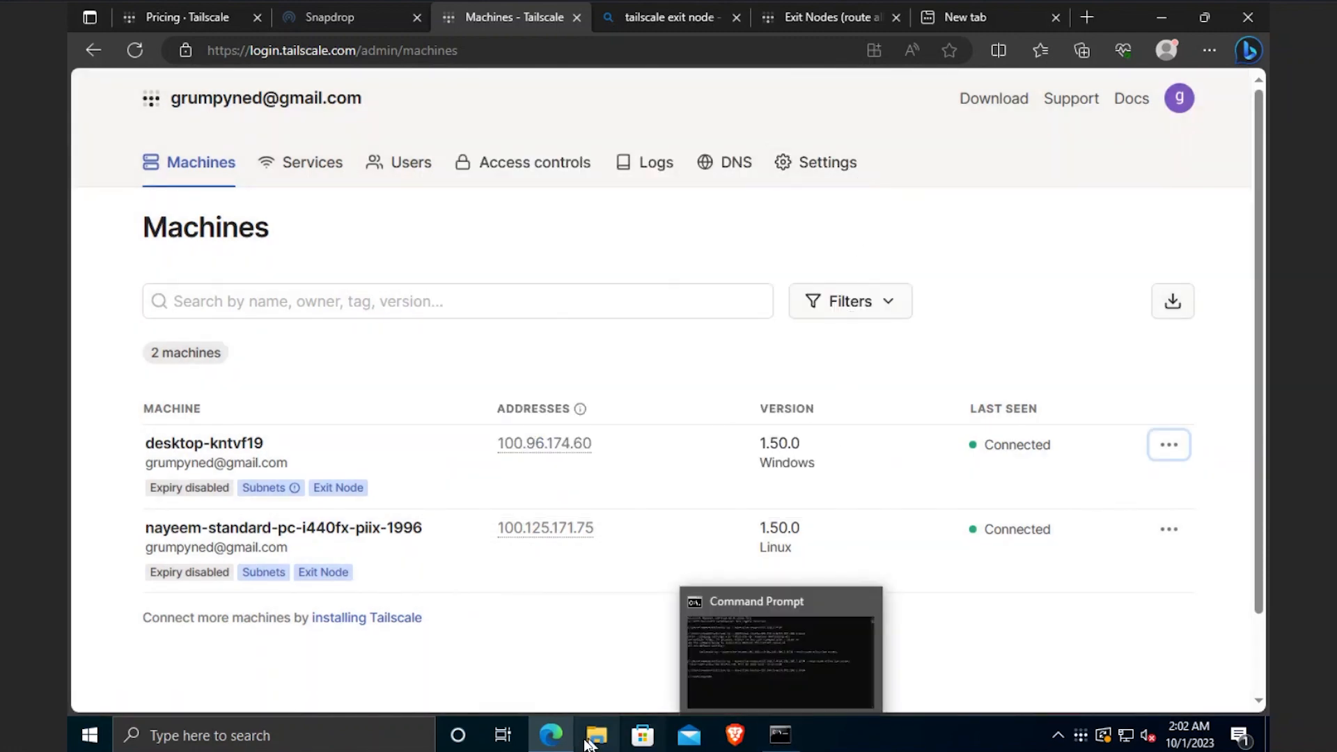
- On Ubuntu, rerun the exit-node command for 100.96.174.60, then run it again with --reset
{"action": "mouse_move", "coordinate": [762, 747]}
{"action": "left_click", "coordinate": [876, 688]}
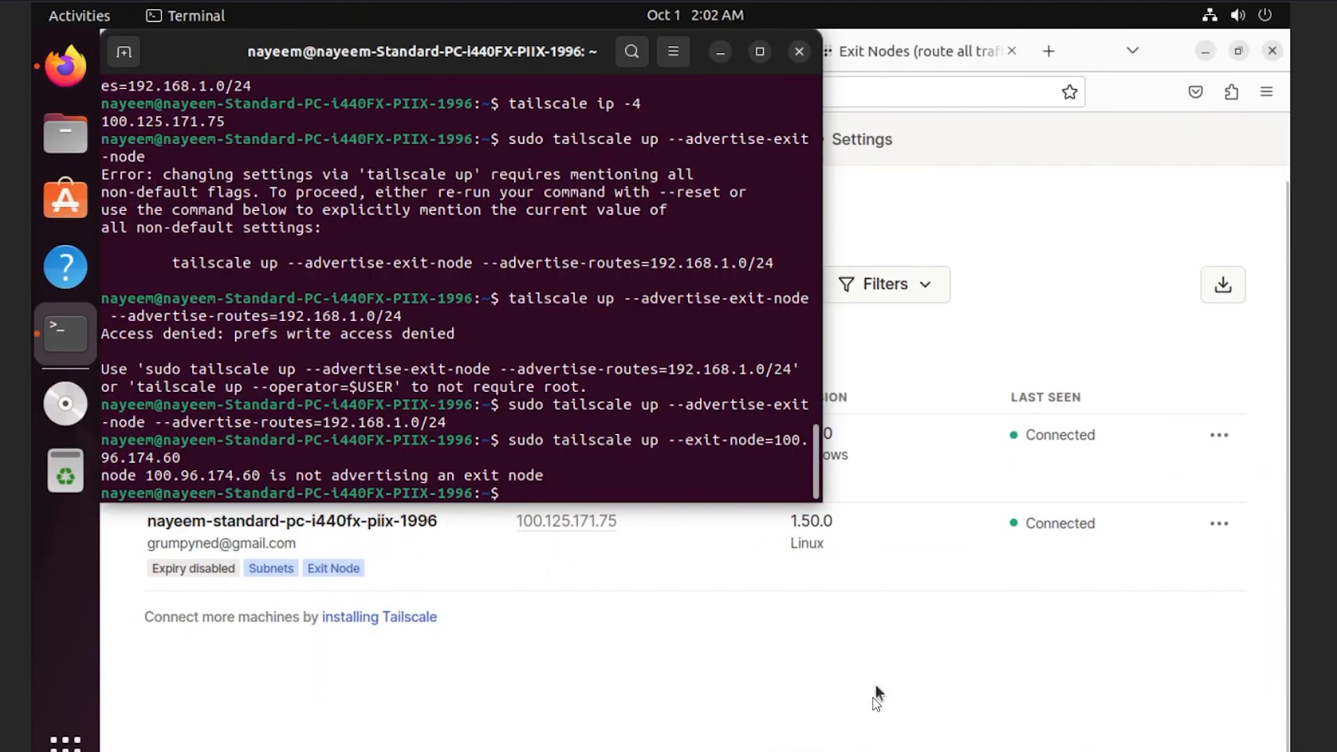
{"action": "key", "text": "Up"}
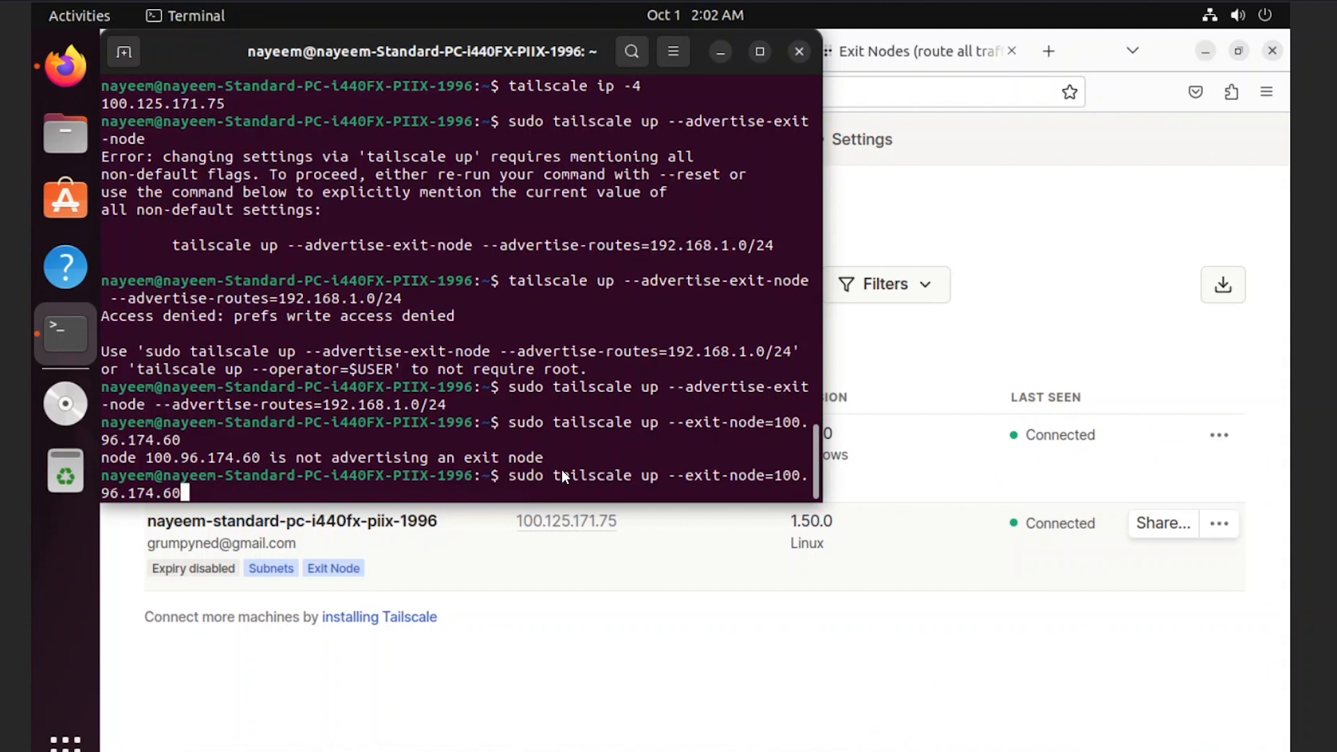
{"action": "key", "text": "Return"}
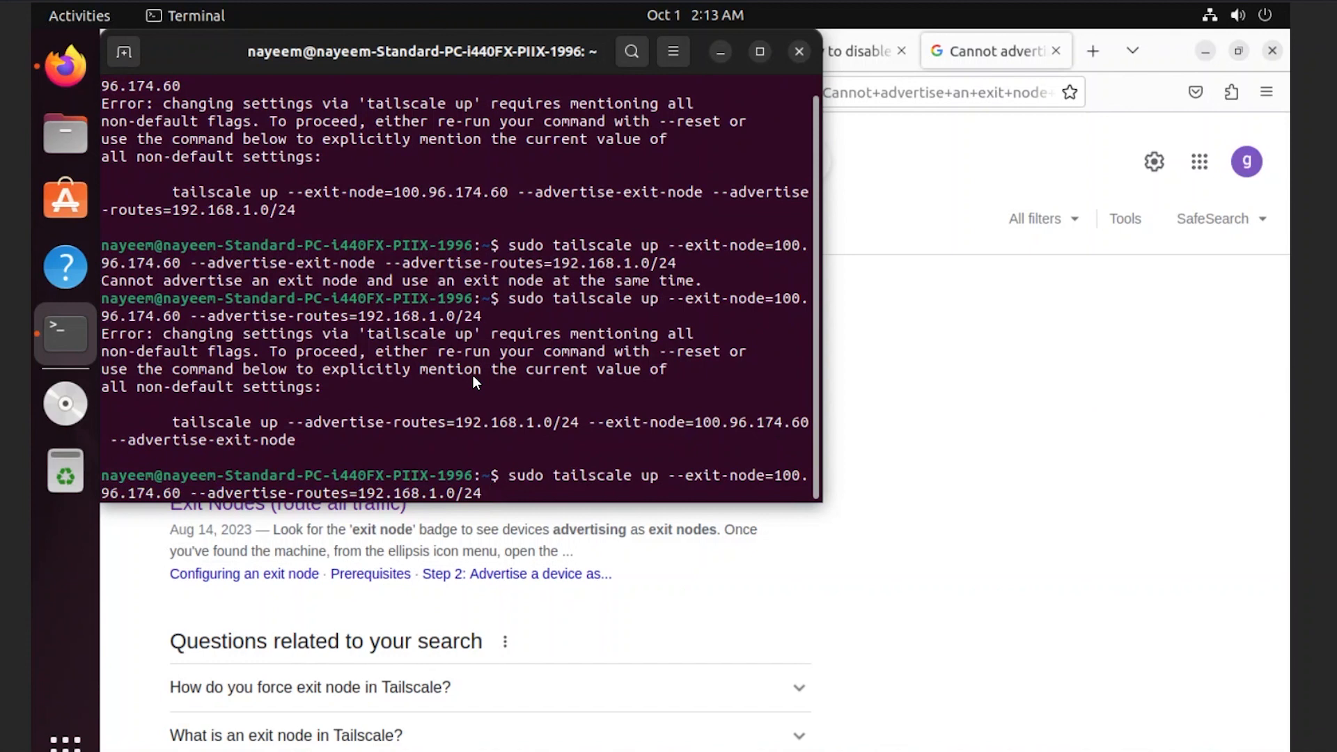
{"action": "type", "text": "--reset"}
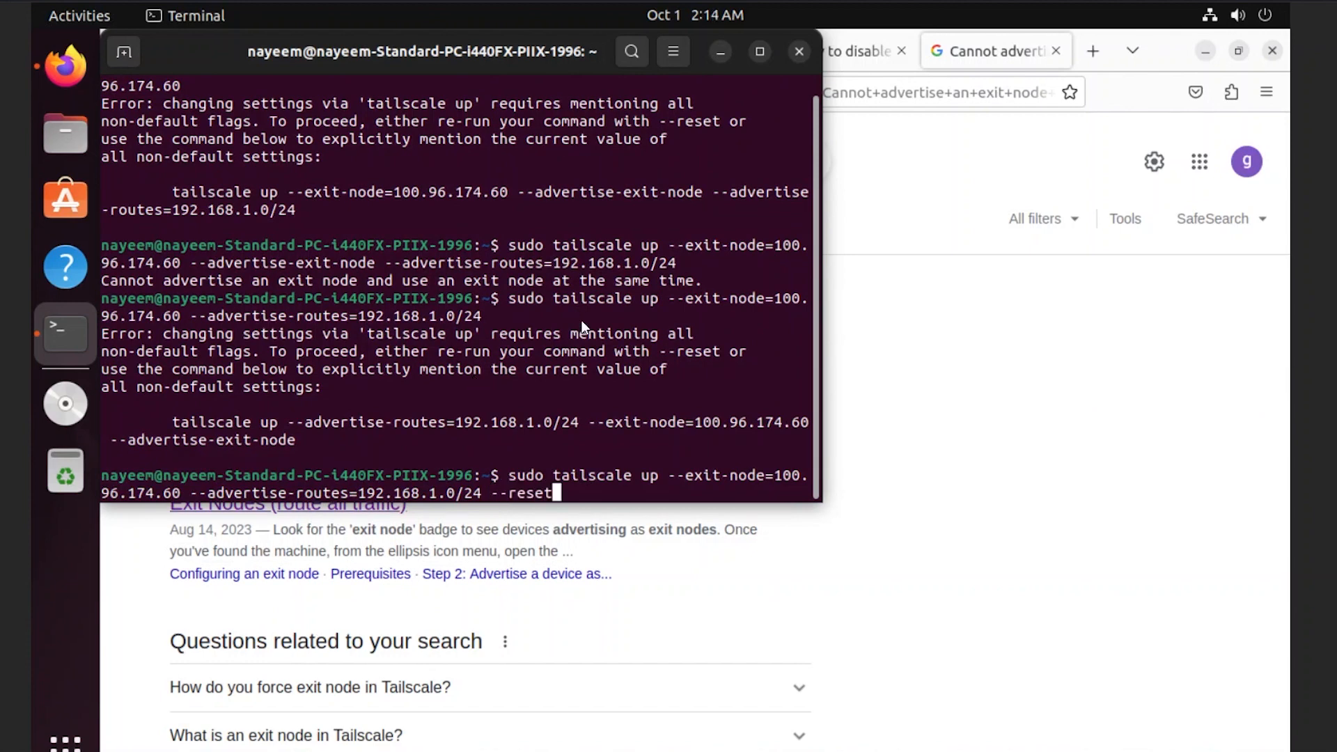
{"action": "key", "text": "Return"}
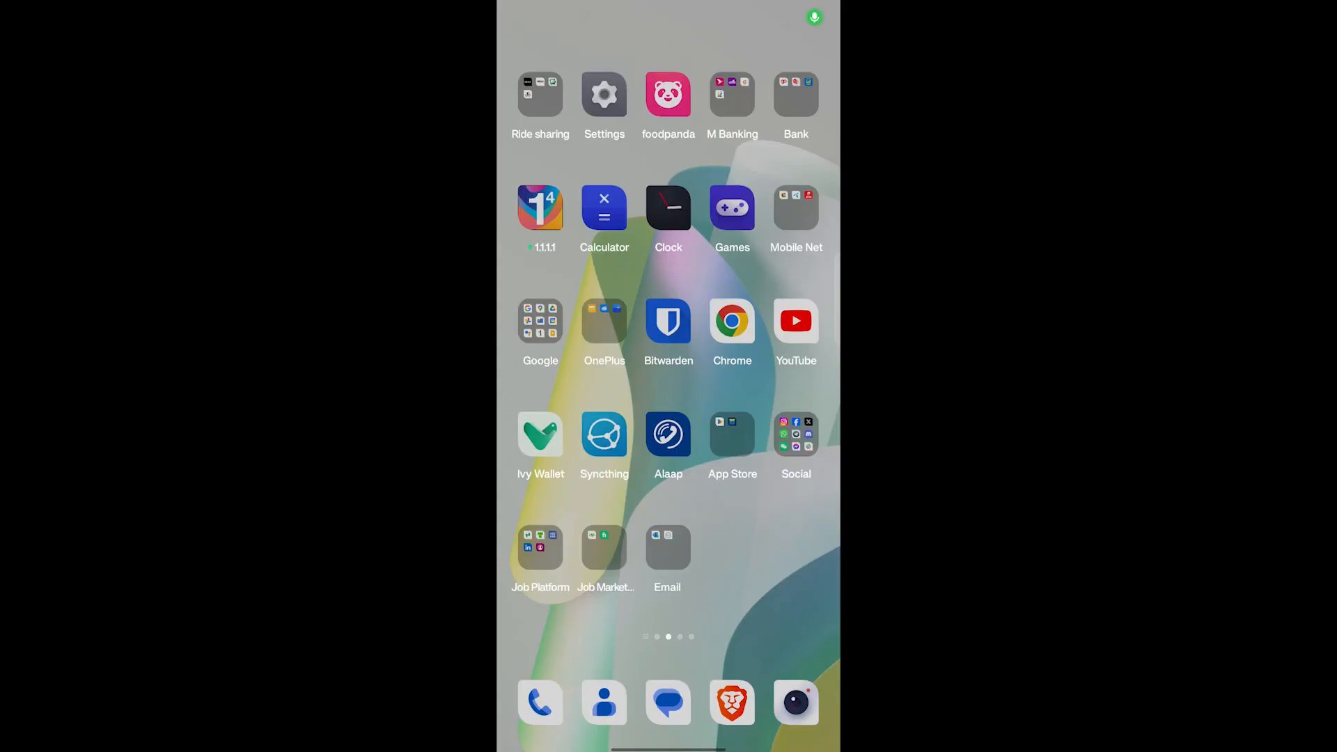
- Search 'tailscale' in Google Play and open the installed Tailscale app
{"action": "left_click", "coordinate": [733, 434]}
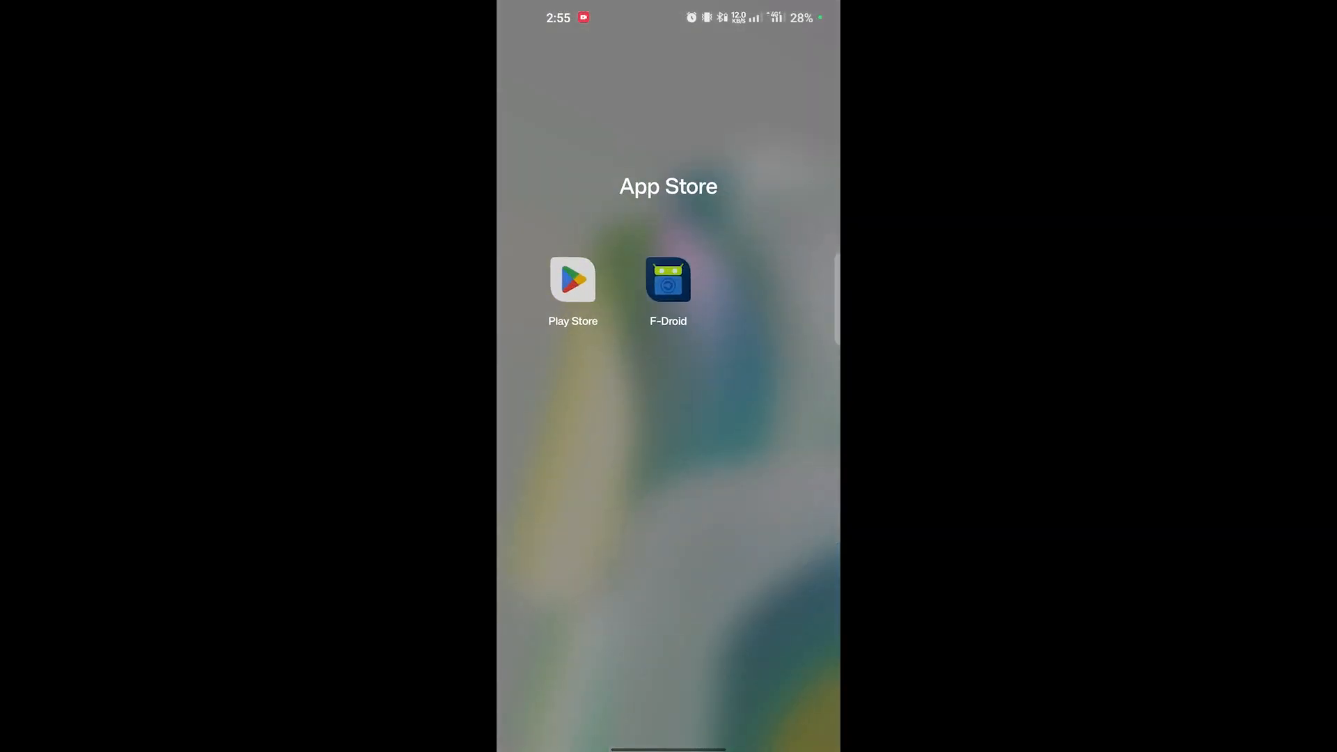
{"action": "left_click", "coordinate": [573, 279]}
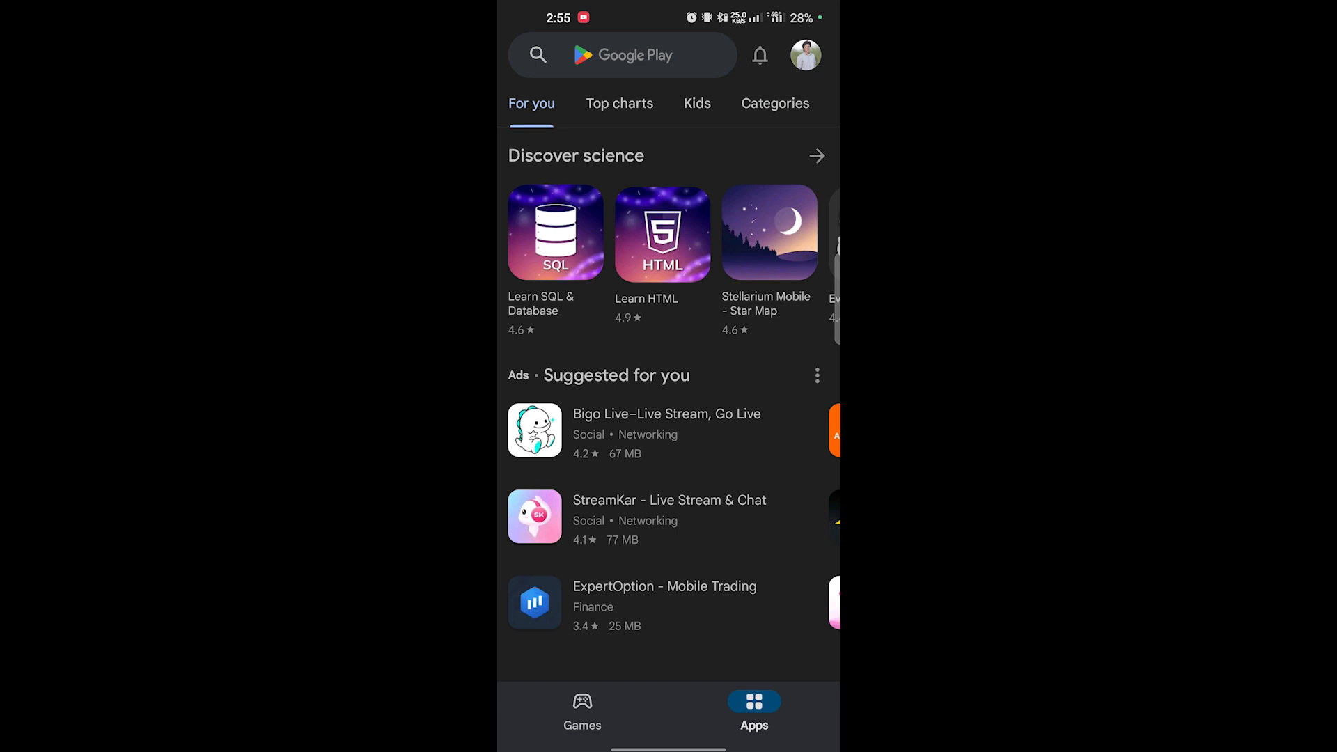
{"action": "left_click", "coordinate": [622, 55]}
{"action": "type", "text": "tailscale"}
{"action": "left_click", "coordinate": [585, 119]}
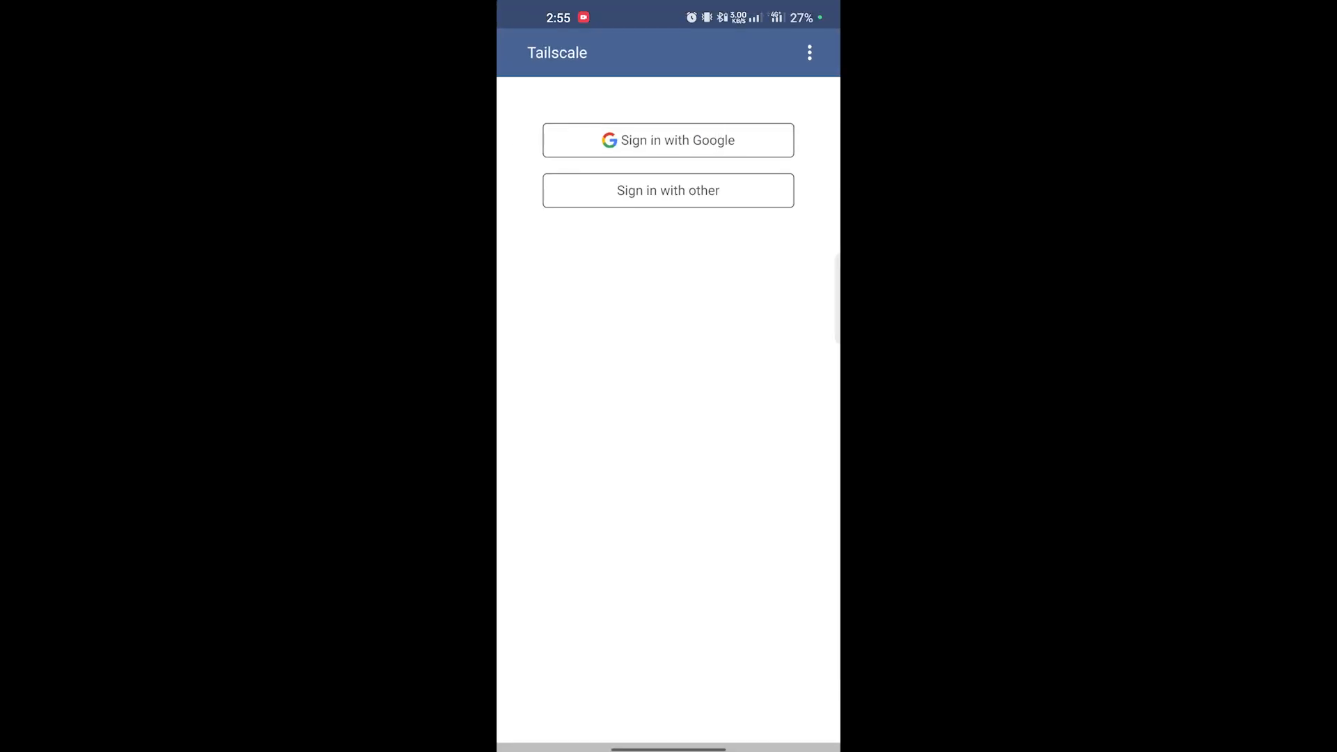
- Sign in with the Google account, then stop the connection and open the three-dot menu
{"action": "left_click", "coordinate": [712, 143]}
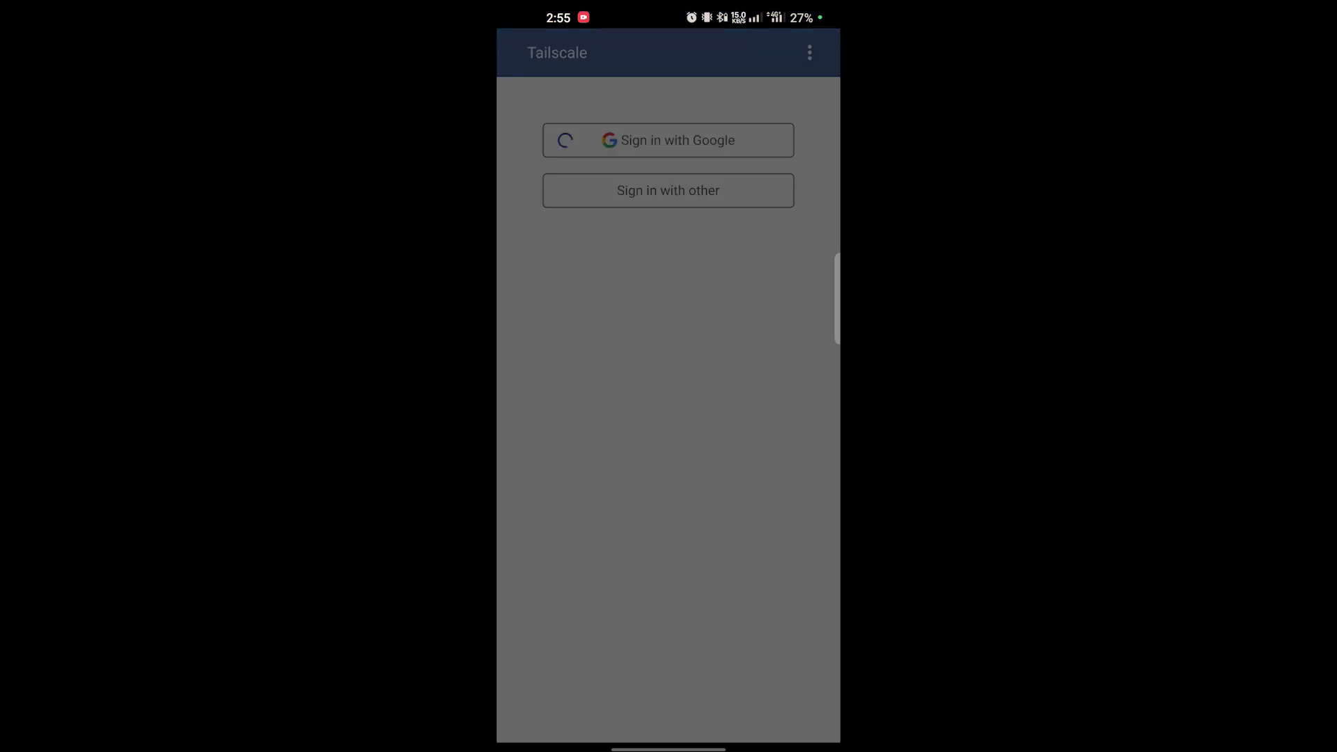
{"action": "left_click", "coordinate": [805, 342]}
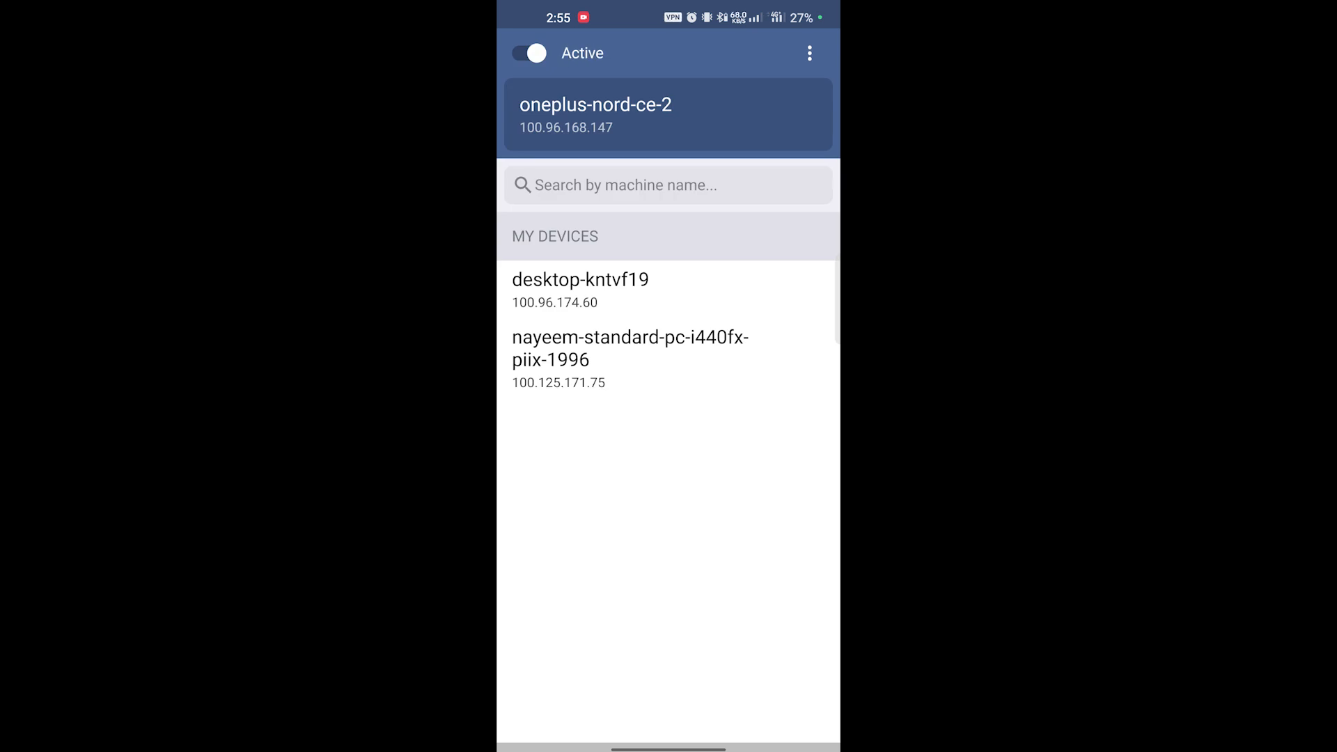
{"action": "left_click", "coordinate": [530, 53]}
{"action": "left_click", "coordinate": [809, 53]}
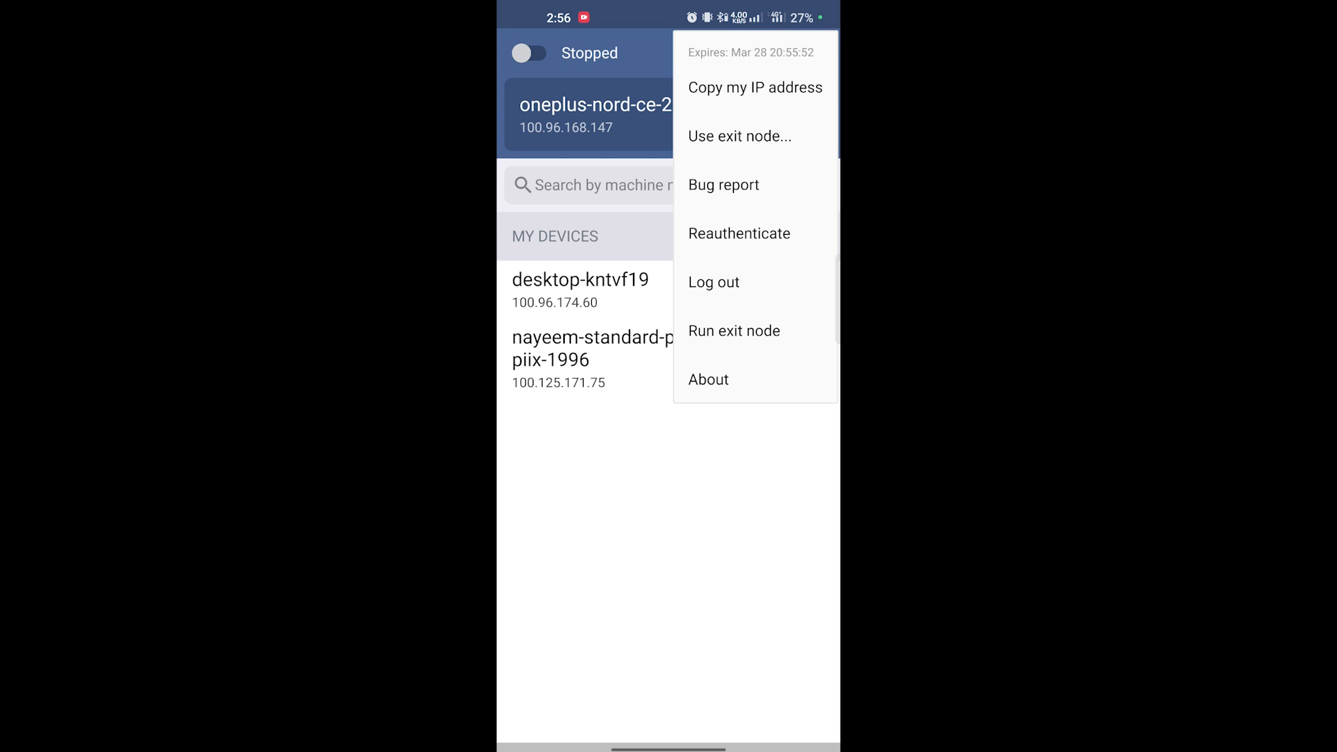
- Choose desktop-kntvf19 as the exit node and switch Tailscale back to Active
{"action": "left_click", "coordinate": [773, 134]}
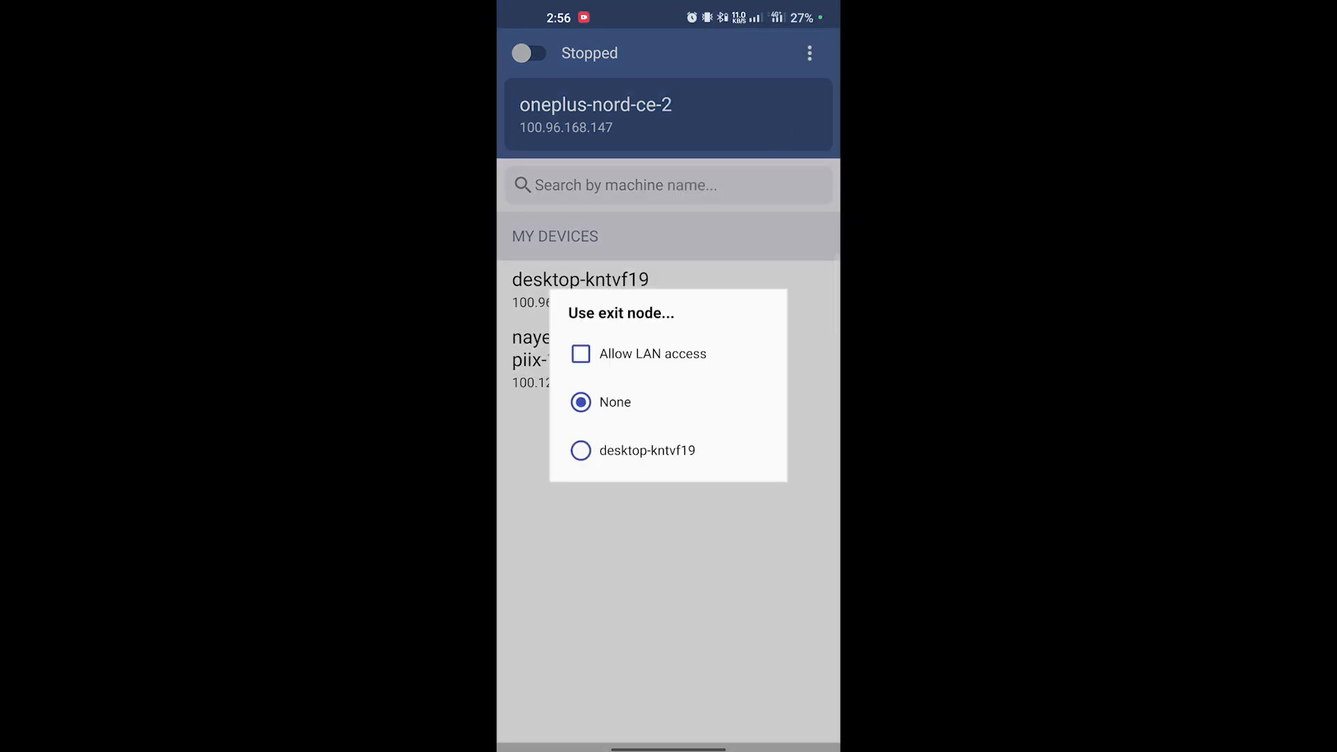
{"action": "left_click", "coordinate": [581, 451]}
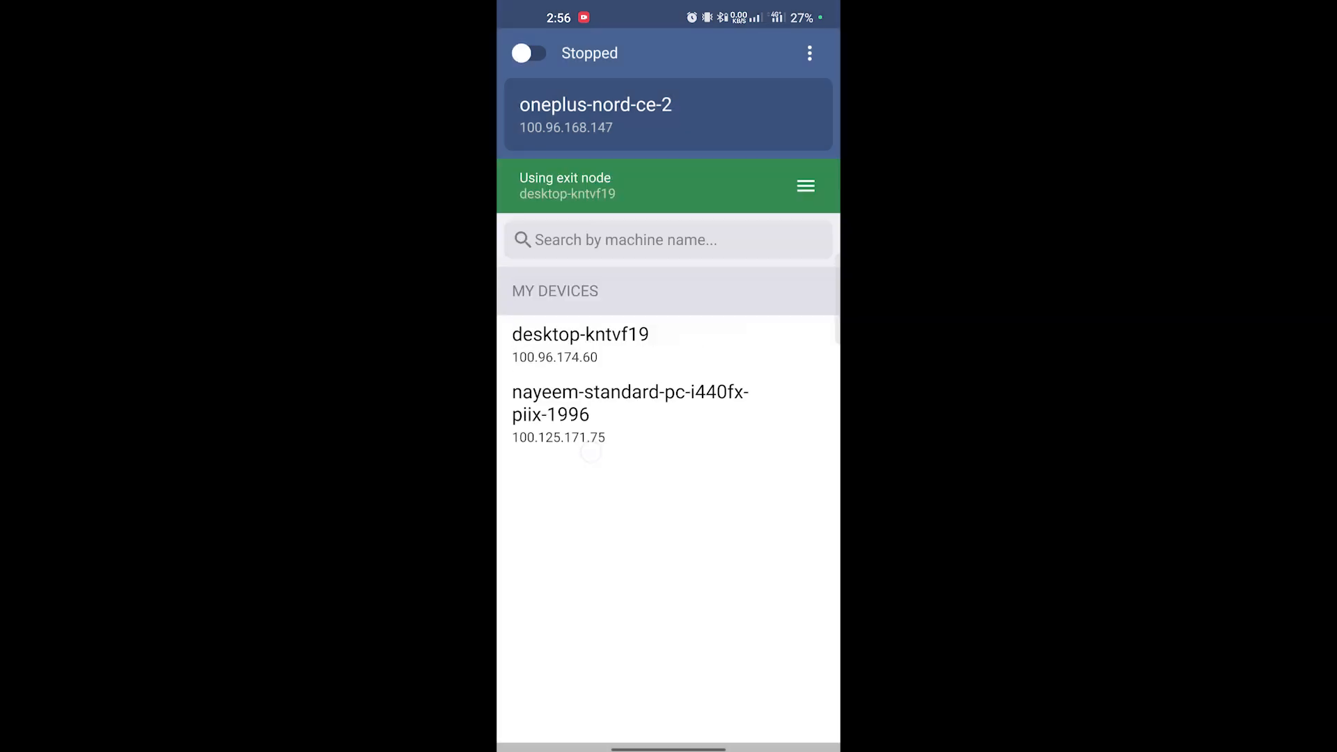
{"action": "left_click", "coordinate": [529, 53]}
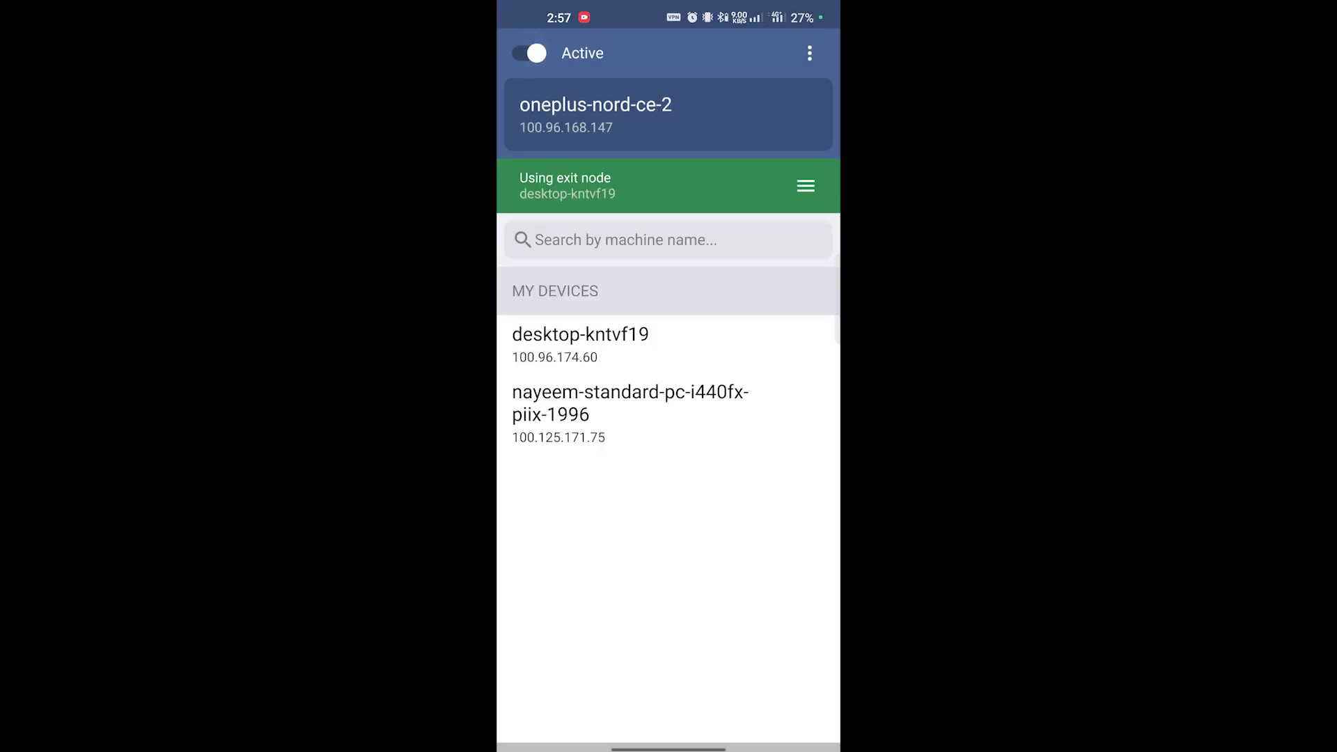
{"action": "left_click_drag", "start_coordinate": [717, 747], "coordinate": [711, 529]}
{"action": "left_click", "coordinate": [735, 707]}
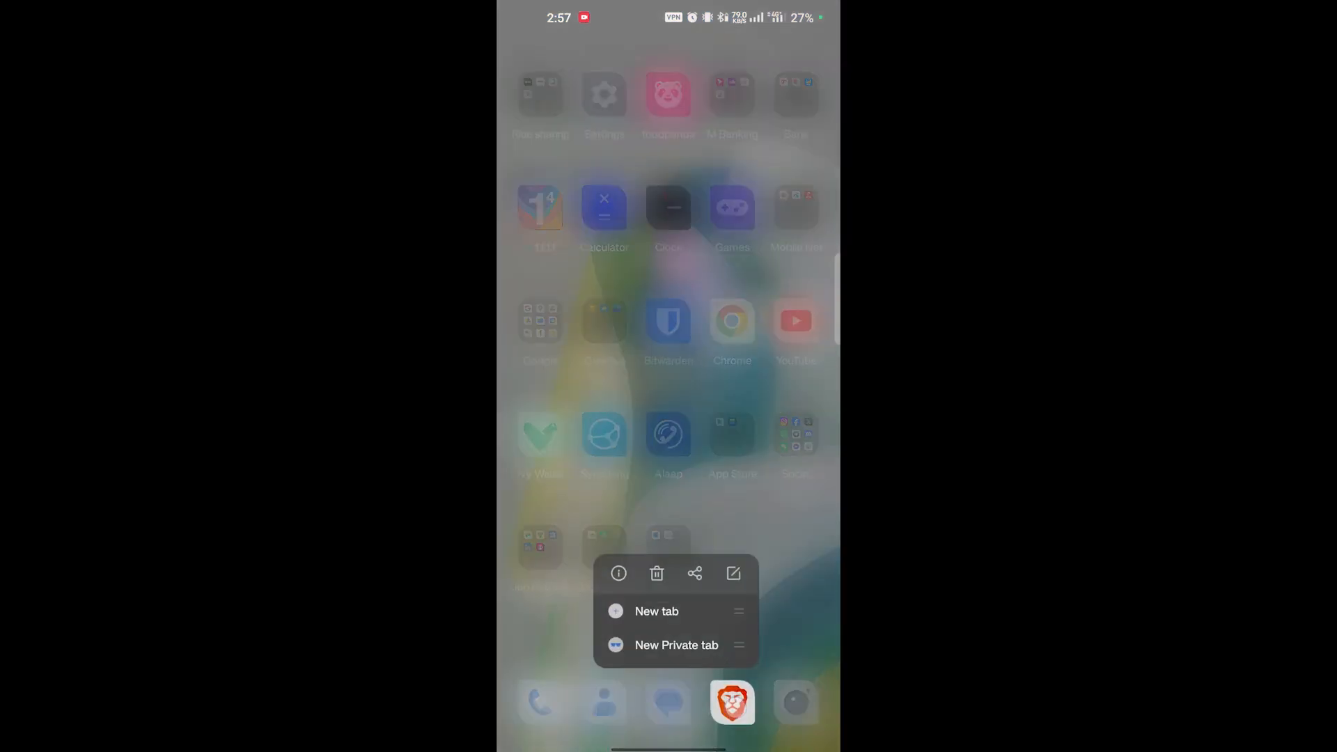
- Load the Proxmox page 192.168.0.10:8006 in a new Brave private tab
{"action": "left_click", "coordinate": [641, 638]}
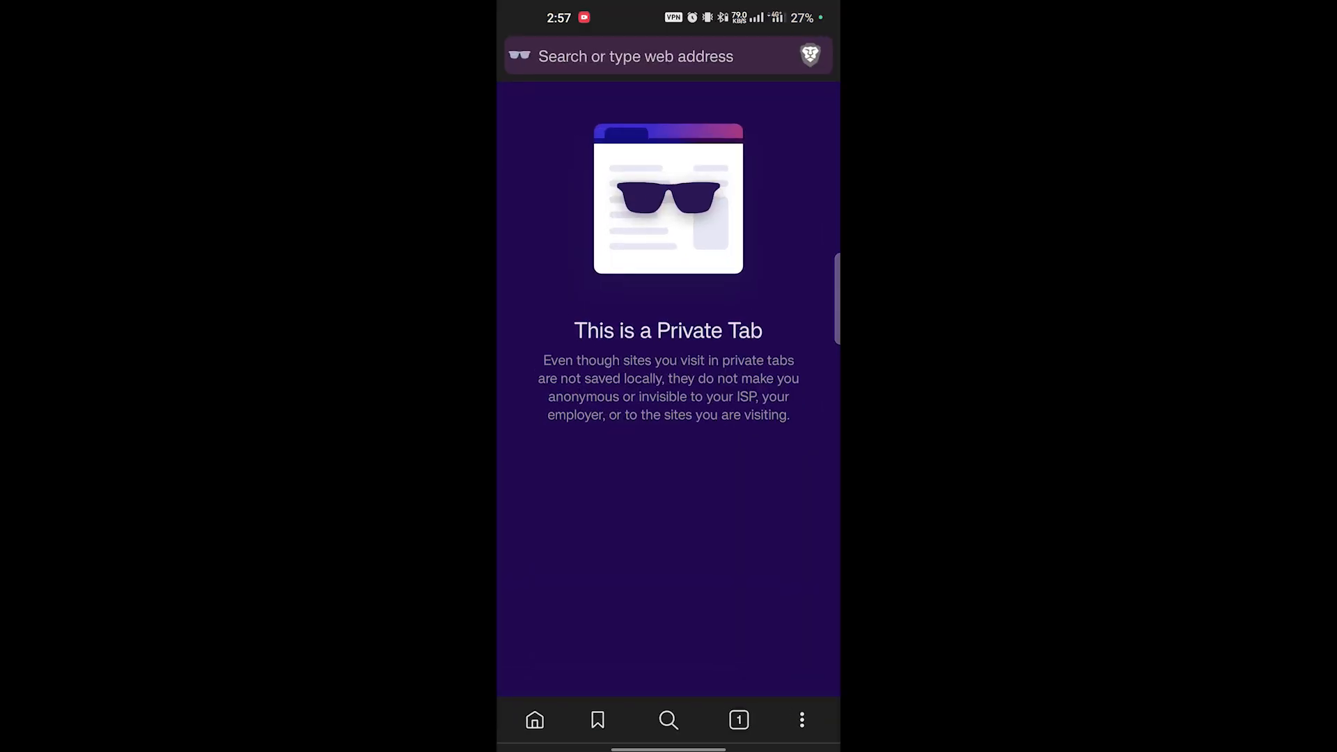
{"action": "left_click", "coordinate": [576, 53]}
{"action": "left_click", "coordinate": [523, 690]}
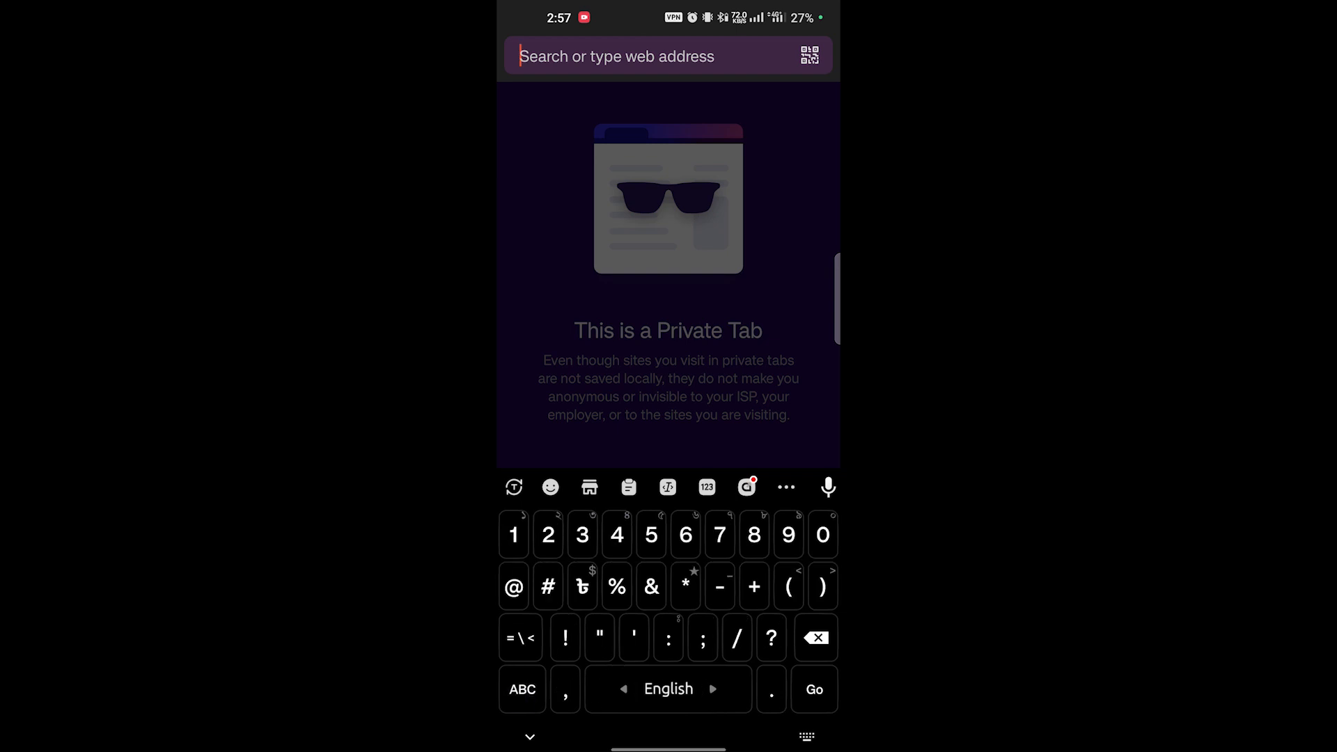
{"action": "left_click", "coordinate": [522, 549]}
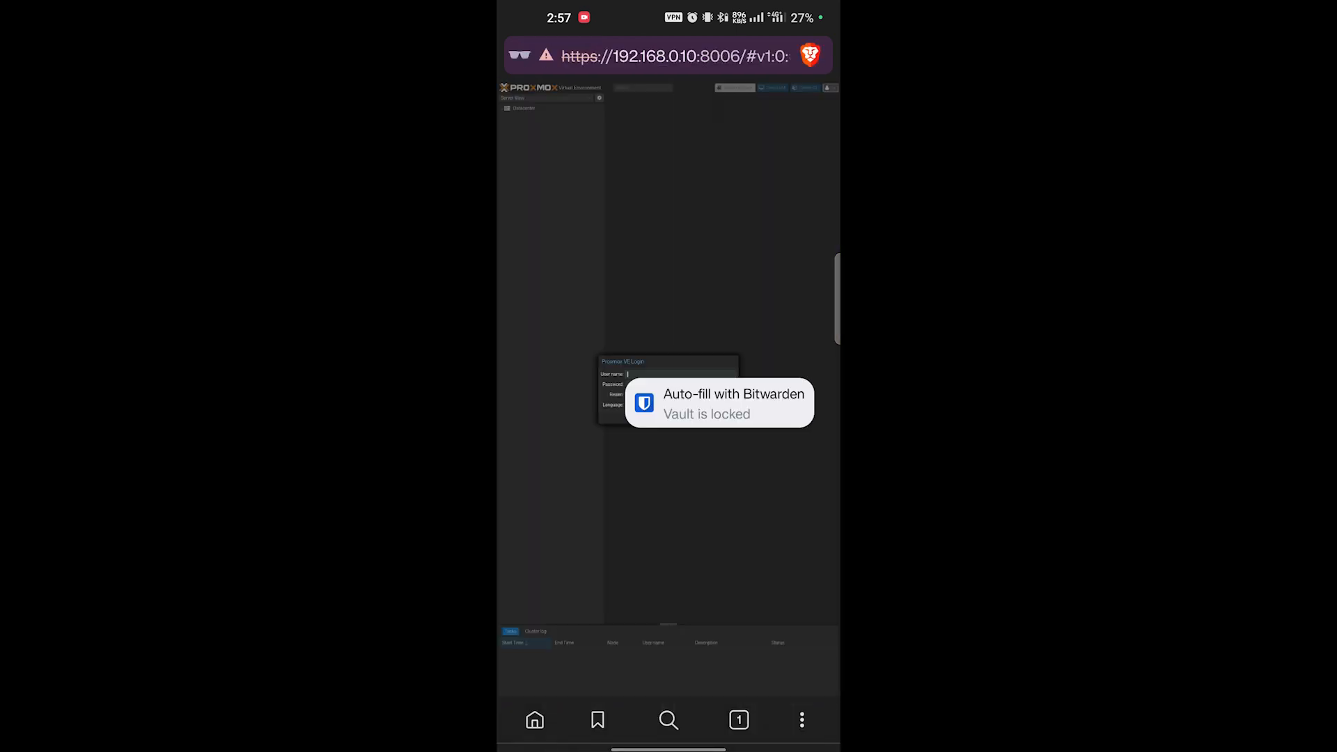
- Disconnect the VPN from the notification shade
{"action": "left_click_drag", "start_coordinate": [669, 10], "coordinate": [669, 488]}
{"action": "left_click_drag", "start_coordinate": [739, 557], "coordinate": [738, 314]}
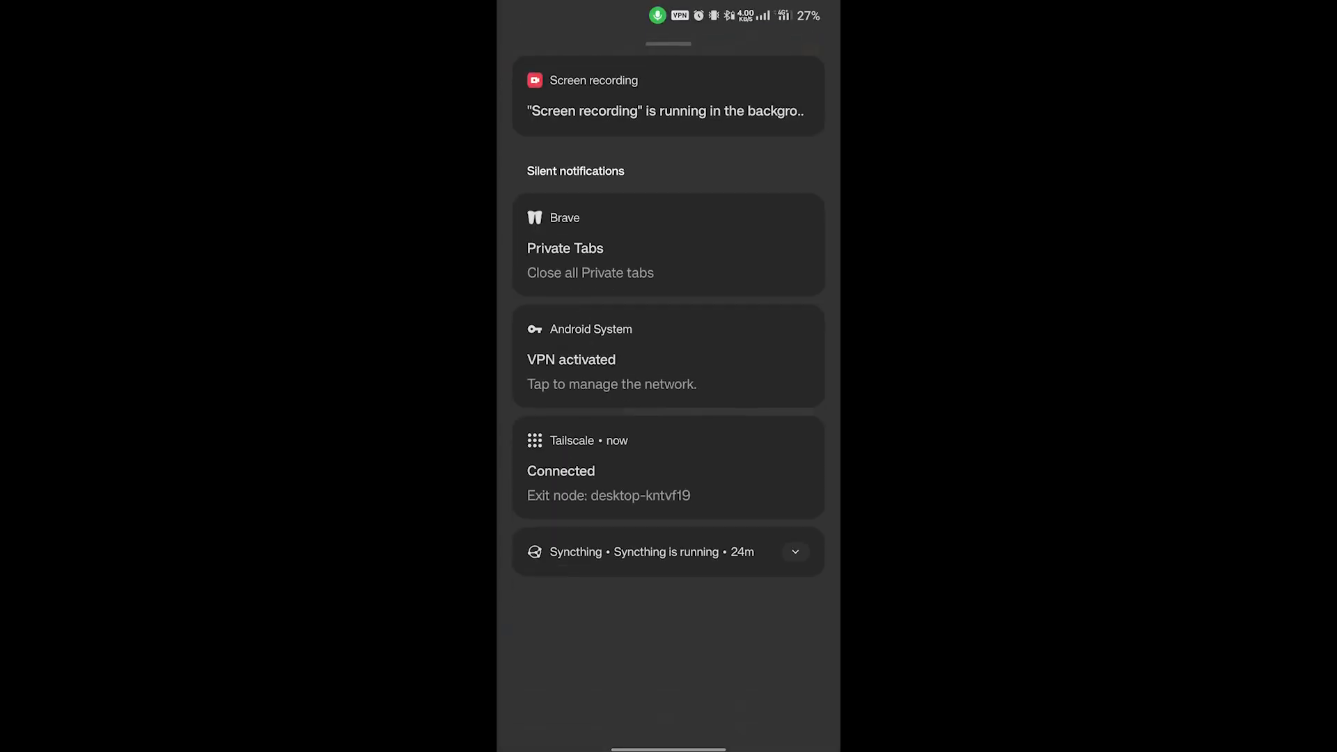
{"action": "left_click", "coordinate": [742, 373]}
{"action": "left_click", "coordinate": [711, 491]}
- Reload 192.168.0.10:8006 in another private tab to show it no longer loads
{"action": "left_click", "coordinate": [756, 724]}
{"action": "left_click", "coordinate": [669, 720]}
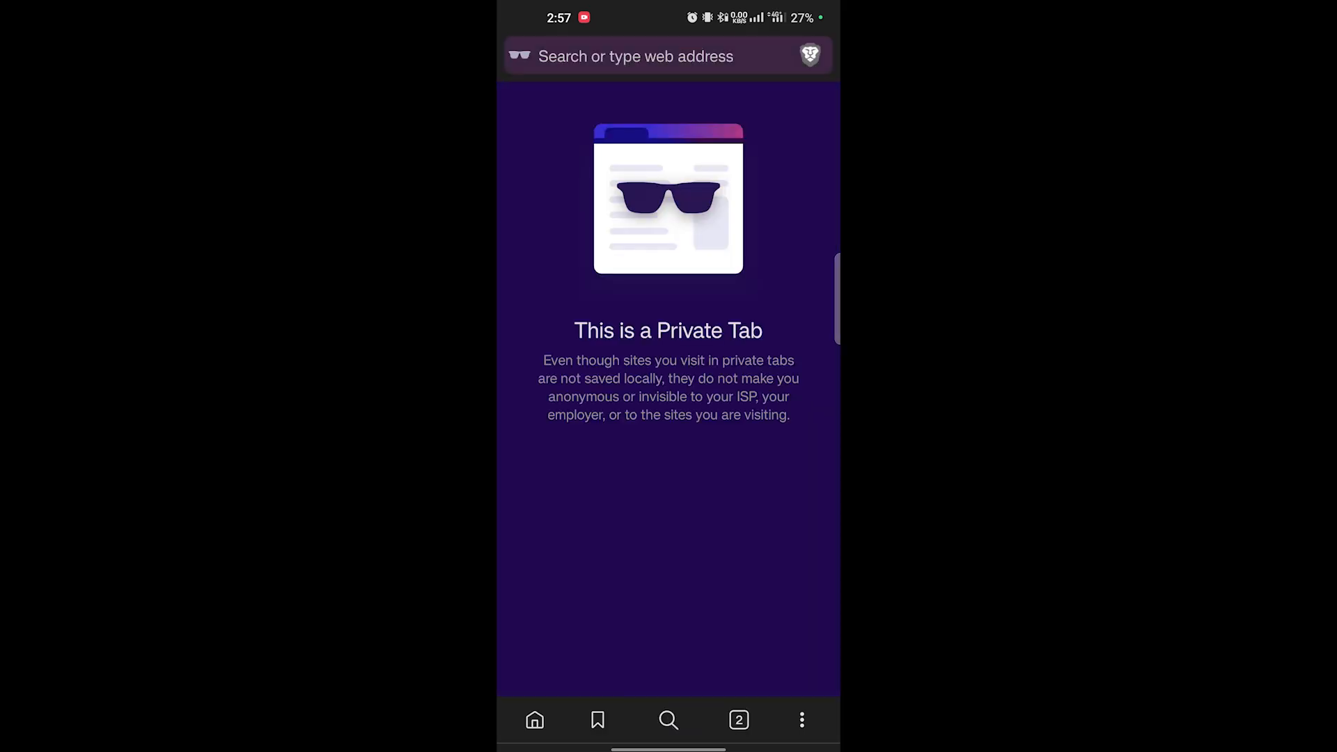
{"action": "left_click", "coordinate": [636, 55]}
{"action": "type", "text": "192.168.0.1"}
{"action": "left_click", "coordinate": [669, 264]}
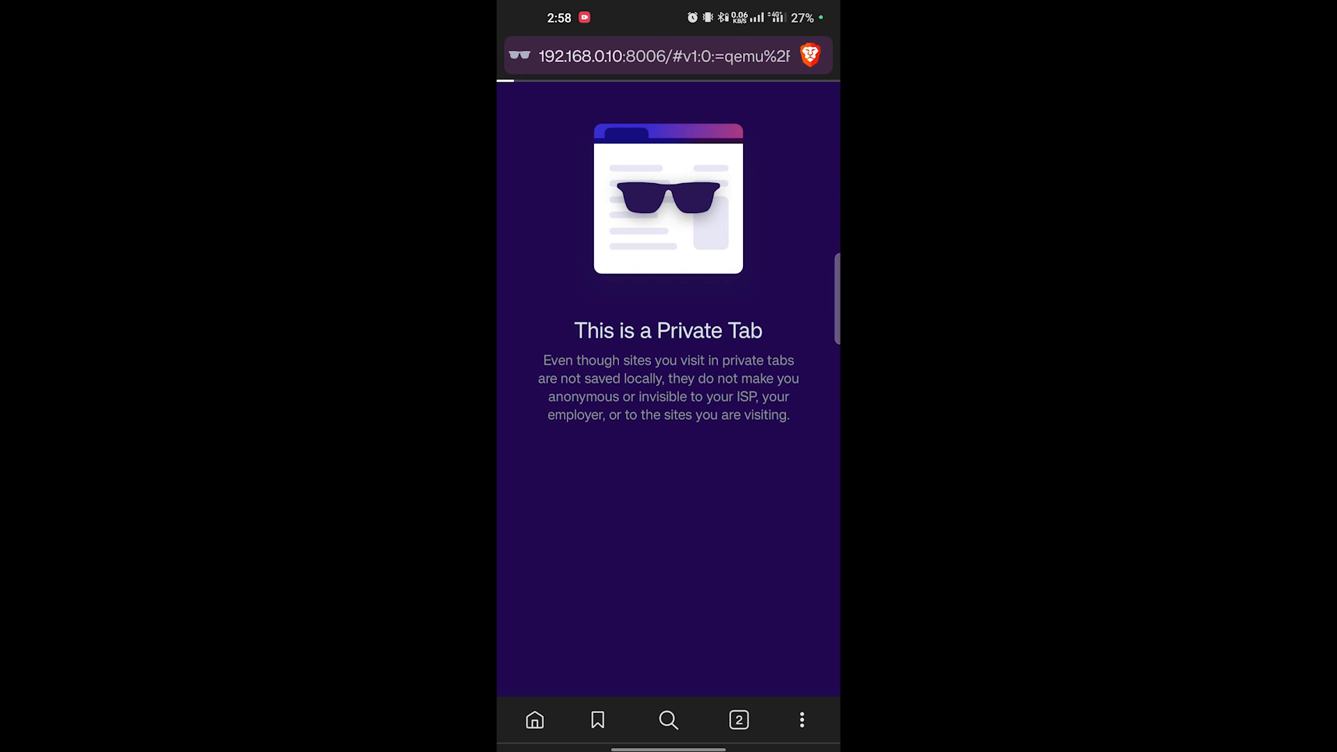
- Reconnect Tailscale from the Home lab folder and return to Brave via recent apps
{"action": "left_click_drag", "start_coordinate": [669, 748], "coordinate": [668, 501]}
{"action": "left_click_drag", "start_coordinate": [773, 564], "coordinate": [592, 564]}
{"action": "left_click", "coordinate": [797, 548]}
{"action": "left_click", "coordinate": [767, 383]}
{"action": "left_click", "coordinate": [544, 47]}
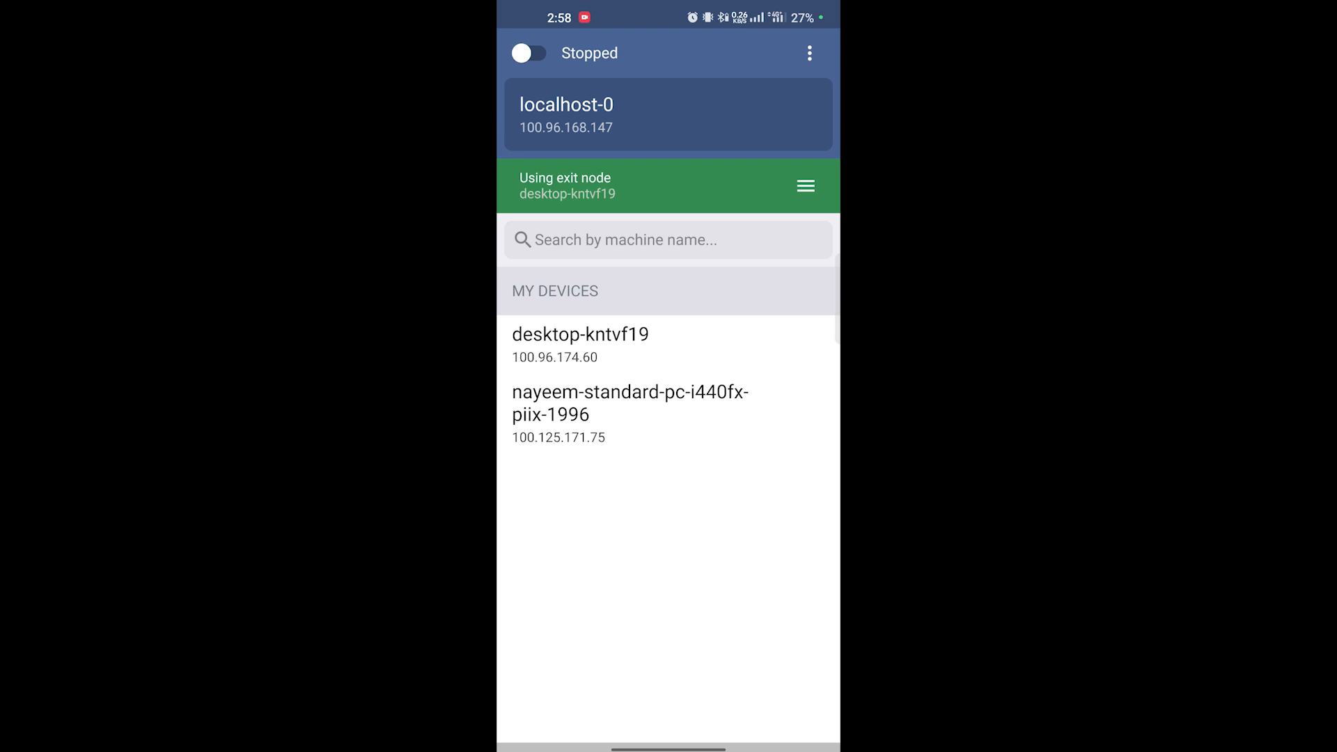
{"action": "left_click", "coordinate": [530, 53]}
{"action": "left_click_drag", "start_coordinate": [669, 749], "coordinate": [669, 502]}
{"action": "left_click_drag", "start_coordinate": [592, 418], "coordinate": [774, 418]}
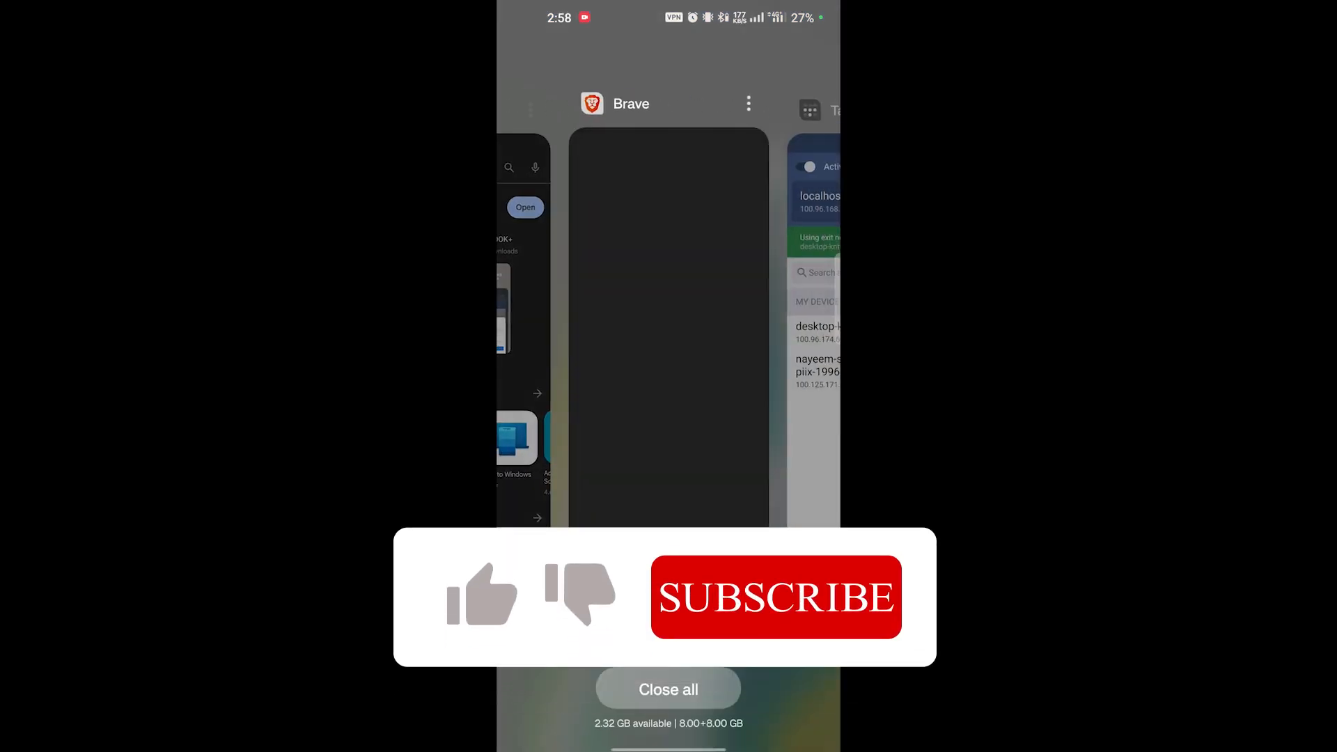
{"action": "left_click", "coordinate": [669, 327]}
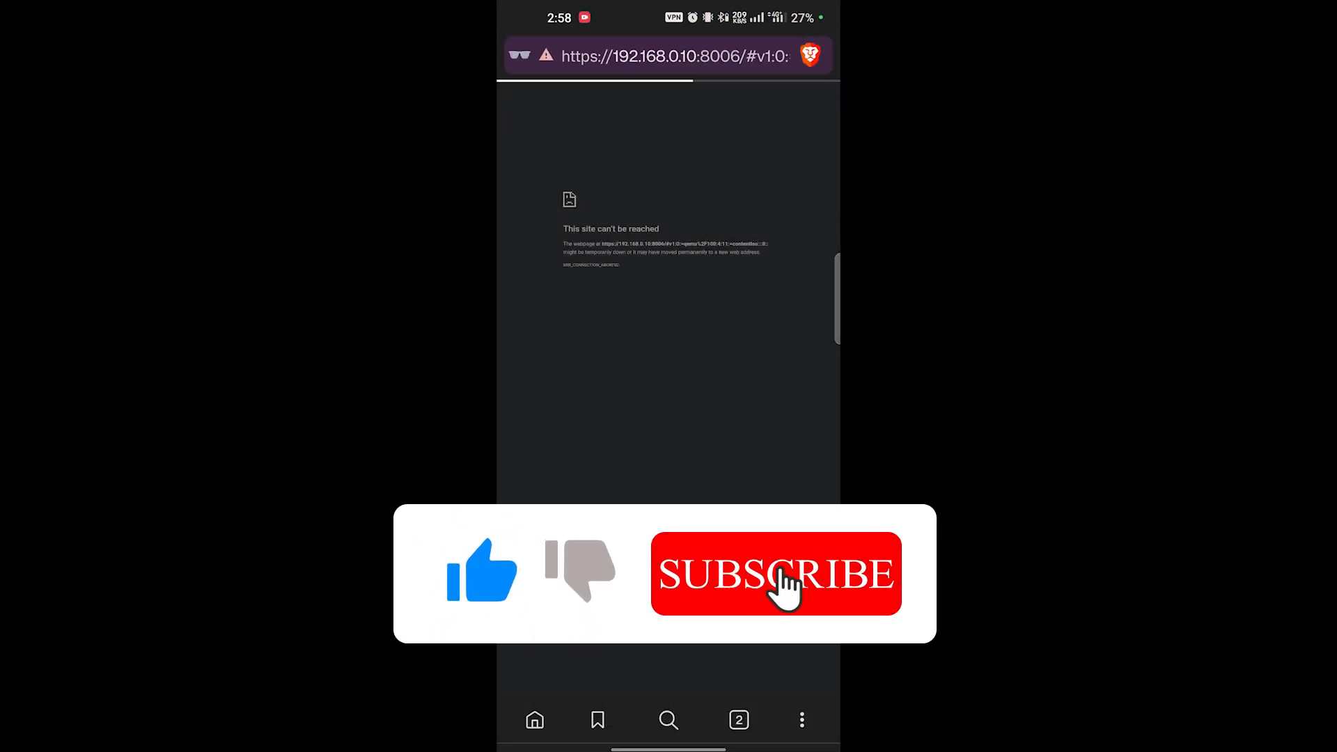